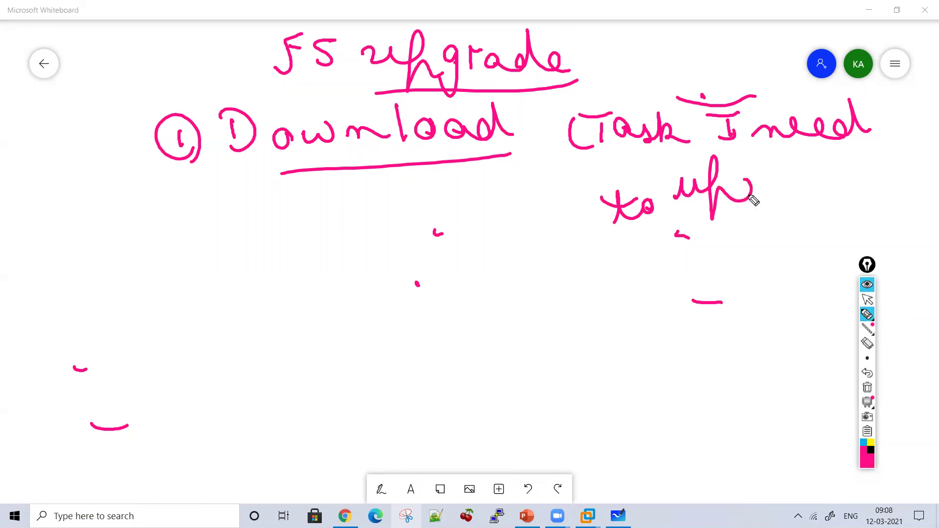
Step: Handwrite the task note 'upgrade F5 from v12 to v13'
mouse_move(654, 281)
mouse_down()
mouse_move(697, 247)
mouse_move(687, 268)
mouse_up()
drag(750, 229, 743, 288)
mouse_move(766, 256)
mouse_down()
mouse_move(766, 264)
mouse_move(806, 243)
mouse_move(840, 254)
mouse_up()
click(702, 321)
mouse_move(673, 332)
mouse_down()
mouse_move(700, 331)
mouse_move(703, 345)
mouse_up()
mouse_move(715, 327)
mouse_down()
mouse_move(739, 342)
mouse_move(807, 327)
mouse_up()
mouse_move(674, 386)
mouse_down()
mouse_move(682, 398)
mouse_move(700, 384)
mouse_move(715, 392)
mouse_up()
click(712, 370)
drag(726, 371, 733, 394)
drag(748, 357, 751, 414)
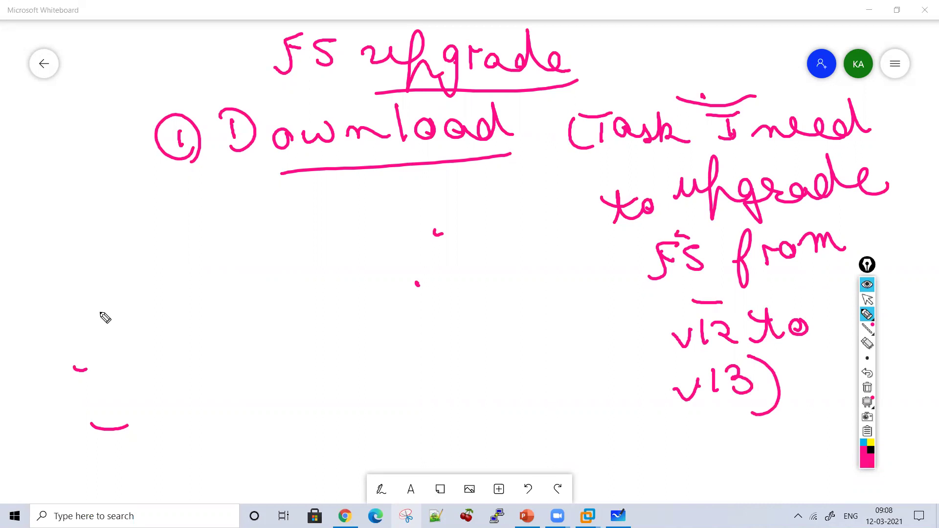
mouse_move(120, 223)
mouse_down()
mouse_move(121, 233)
mouse_move(176, 216)
mouse_move(227, 244)
mouse_up()
drag(146, 231, 165, 228)
mouse_move(247, 215)
mouse_down()
mouse_move(360, 201)
mouse_move(448, 206)
mouse_move(488, 193)
mouse_move(503, 237)
mouse_move(528, 204)
mouse_move(594, 202)
mouse_move(615, 173)
mouse_move(646, 188)
mouse_up()
drag(448, 231, 450, 264)
drag(438, 247, 464, 245)
mouse_move(377, 311)
mouse_down()
mouse_move(413, 324)
mouse_move(475, 319)
mouse_move(521, 292)
mouse_move(561, 336)
mouse_move(587, 307)
mouse_up()
drag(511, 292, 529, 283)
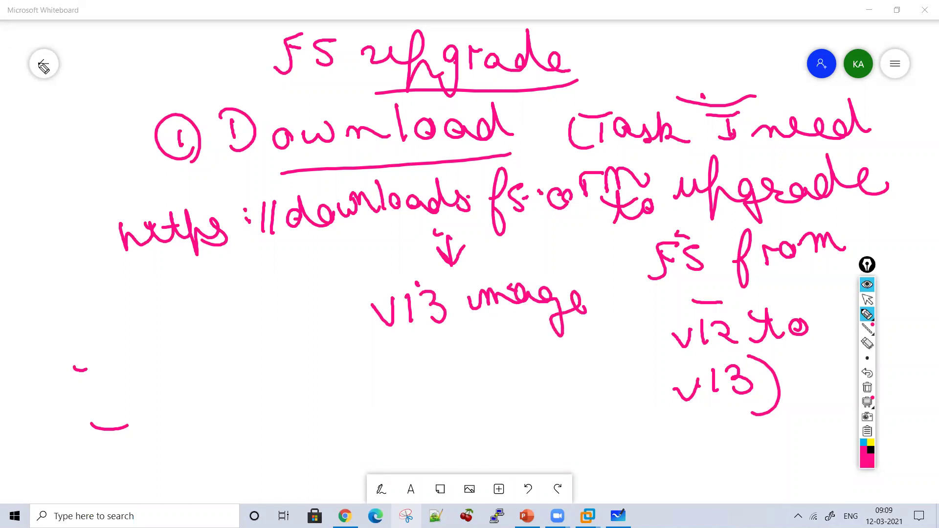
click(866, 301)
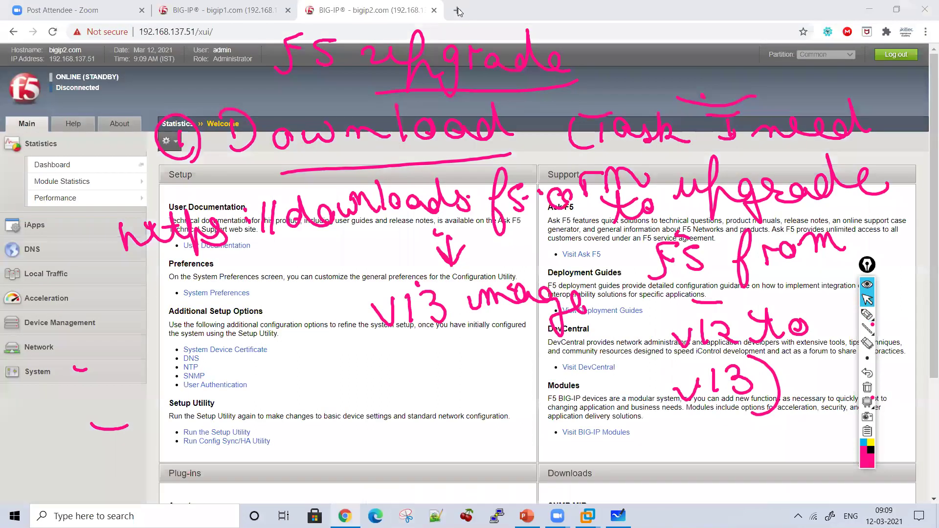
Step: Go to downloads.f5.com in a new Chrome tab
click(456, 7)
text(do)
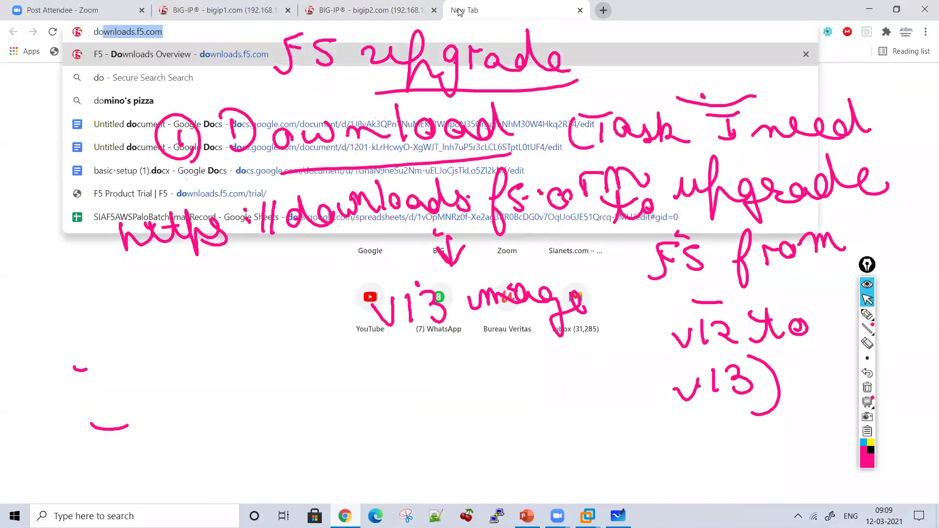
key(Return)
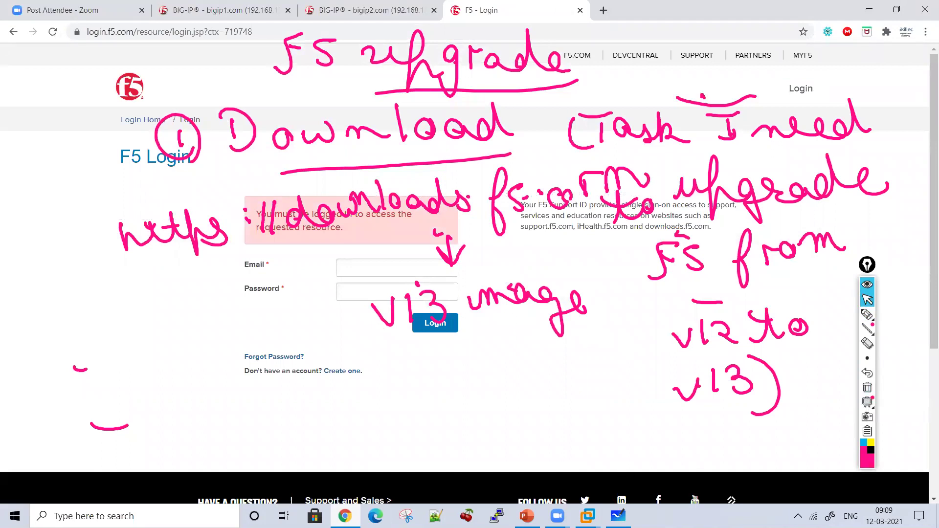
Step: Leave the whiteboard board for its gallery and clear the pink screen annotations
key(alt+Tab)
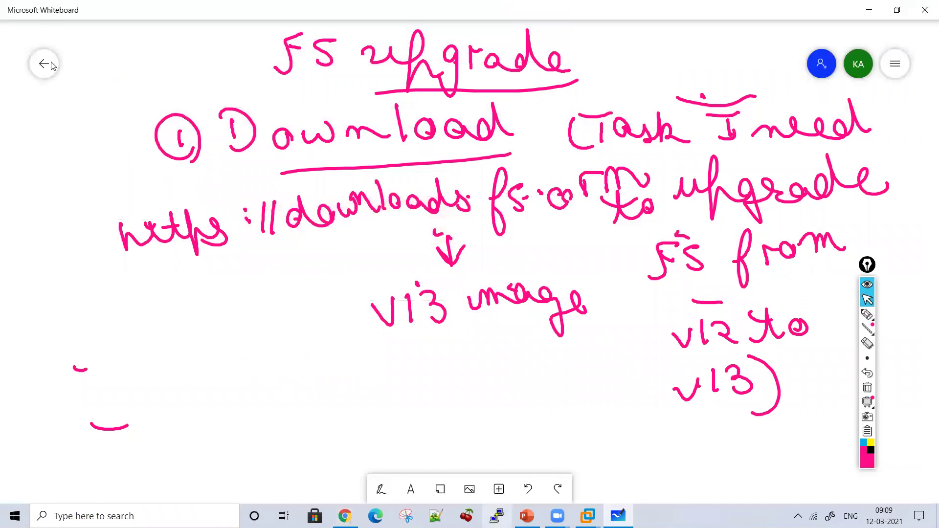
click(44, 64)
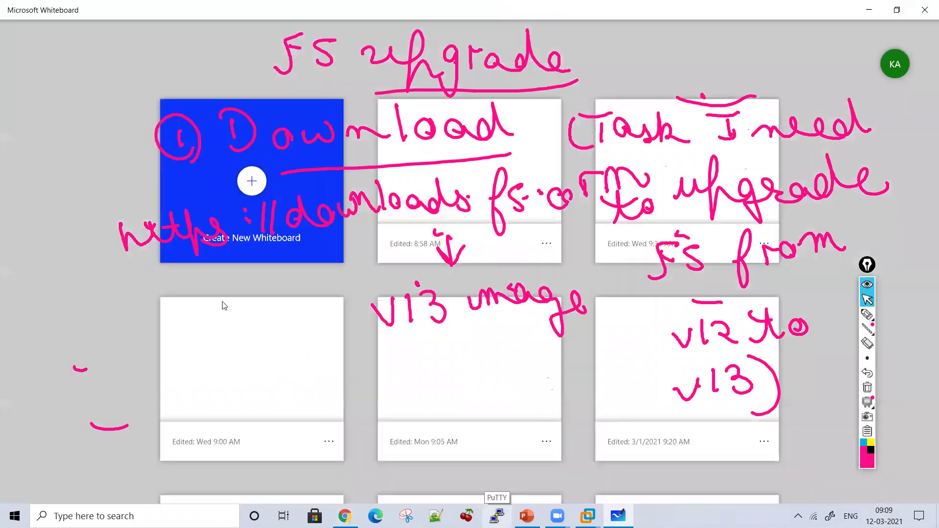
click(867, 387)
Step: Back on the F5 Login page, enter the account password and submit the login
click(345, 516)
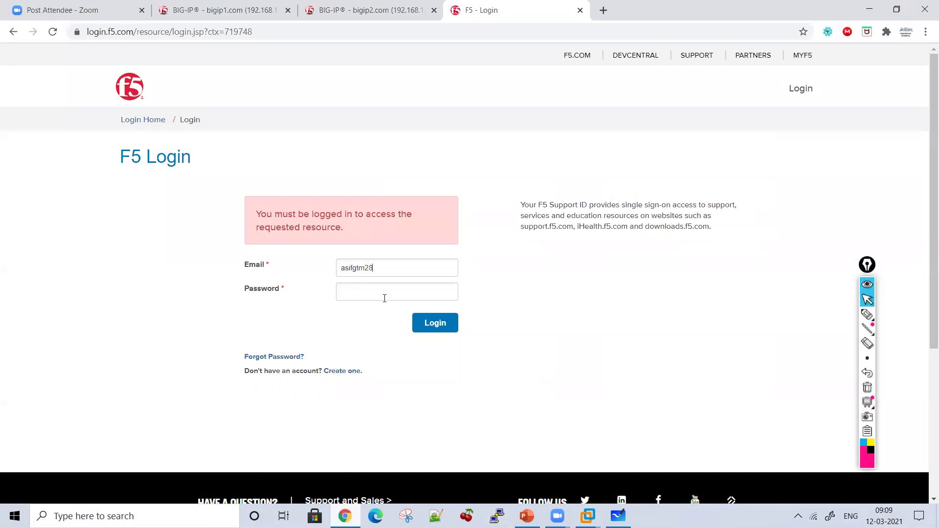
click(384, 298)
text(•••••••••)
key(Return)
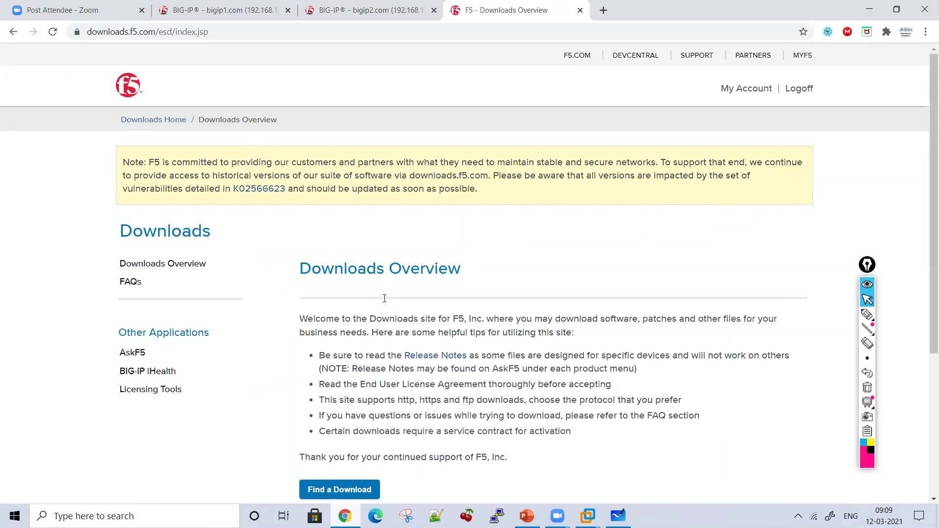
Step: Draw an arrow pointing to Find a Download, then open it
scroll(384, 298, down, 2)
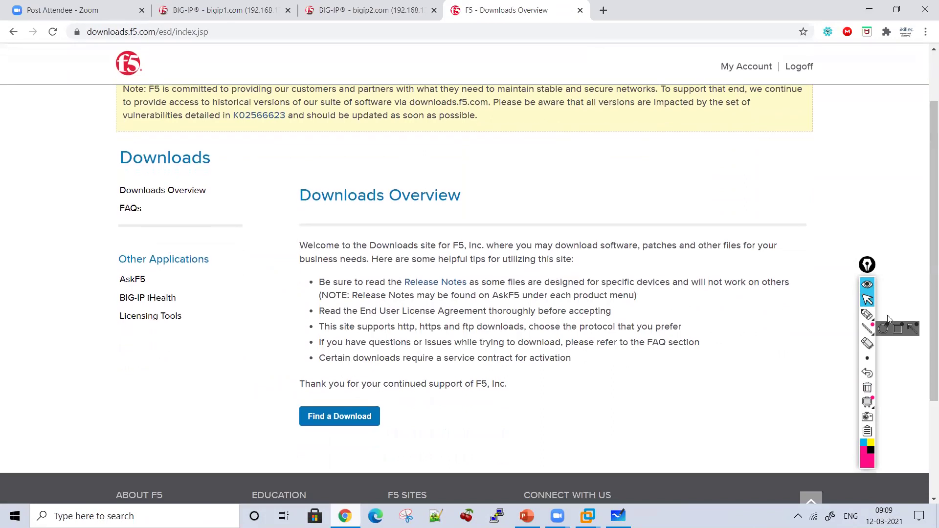
click(872, 321)
mouse_move(281, 174)
mouse_down()
mouse_move(264, 434)
mouse_move(373, 440)
mouse_move(345, 398)
mouse_move(279, 408)
mouse_up()
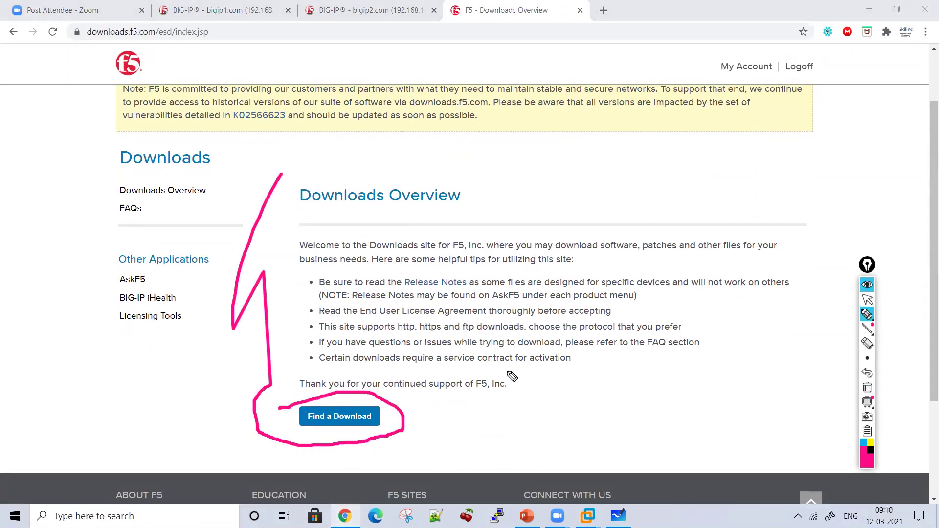
click(867, 300)
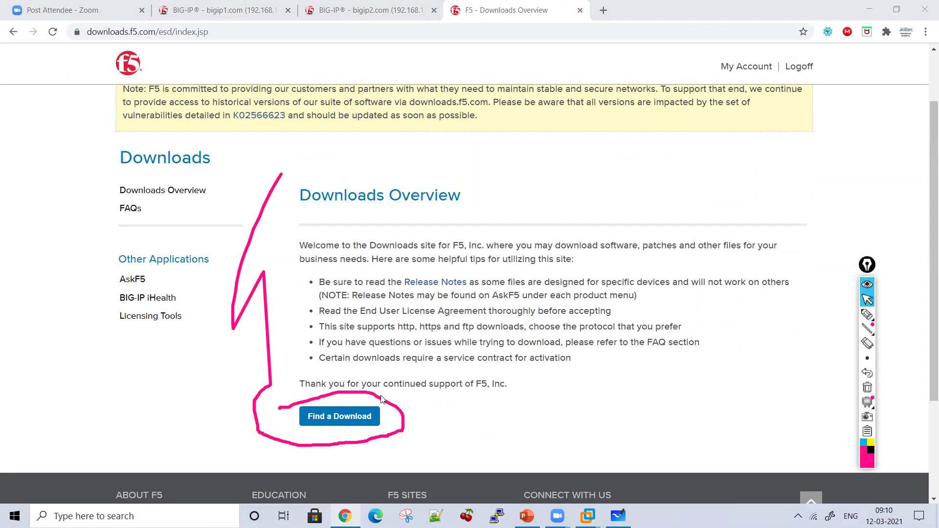
click(347, 418)
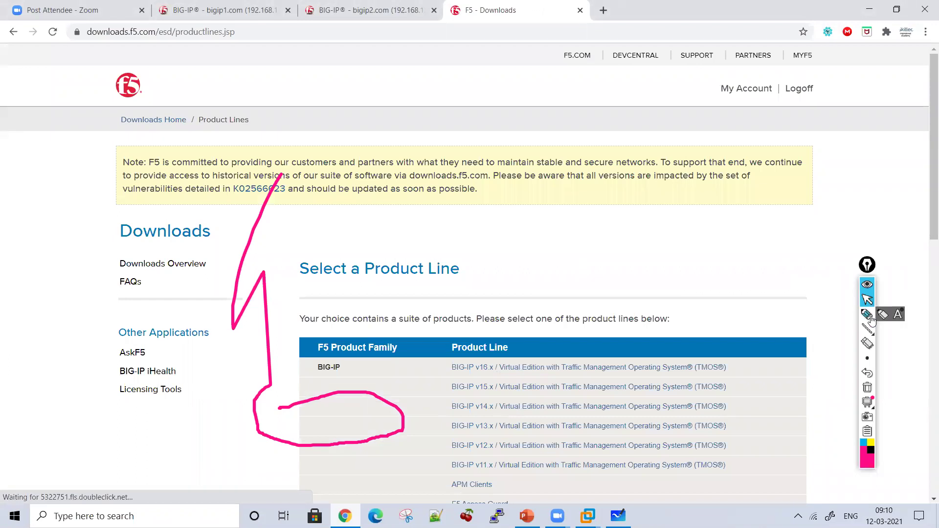
Step: Clear the annotation and scroll the product line table to highlight BIG-IP v12.x
click(867, 387)
drag(926, 220, 926, 274)
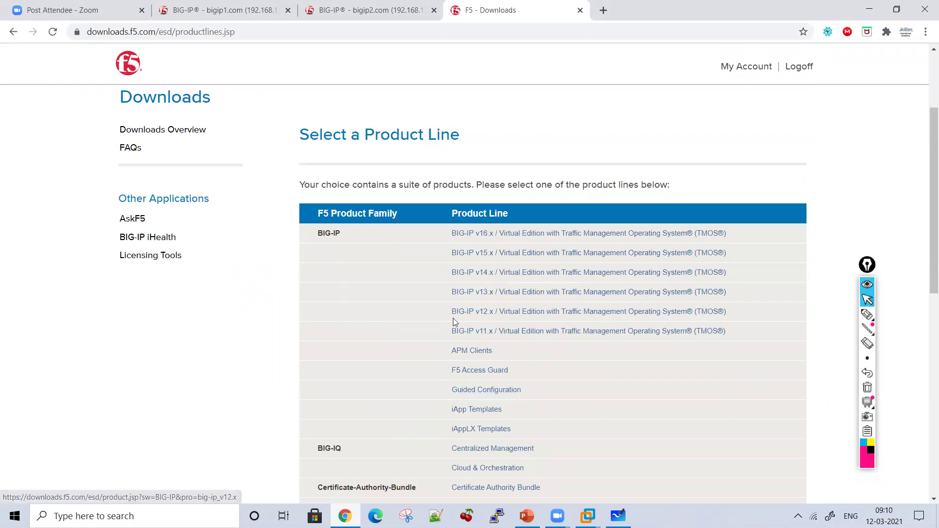
drag(442, 317, 492, 310)
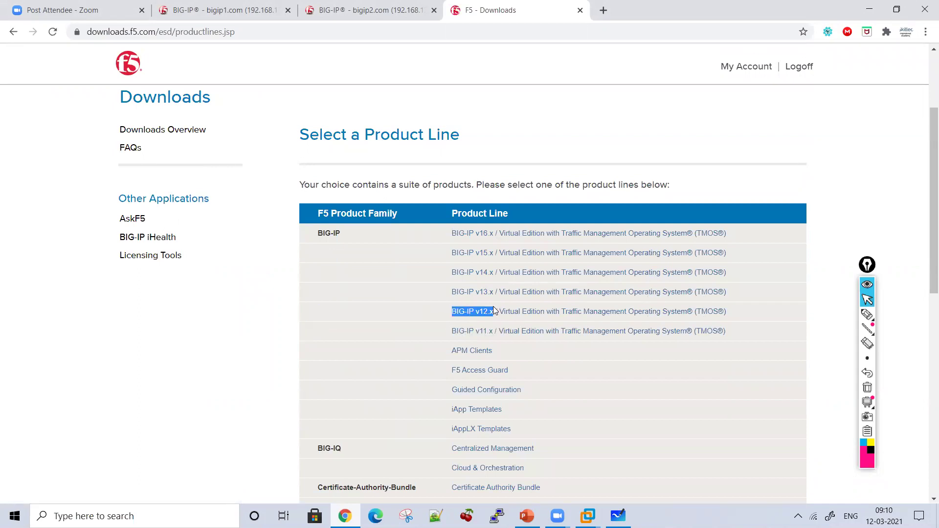
click(408, 314)
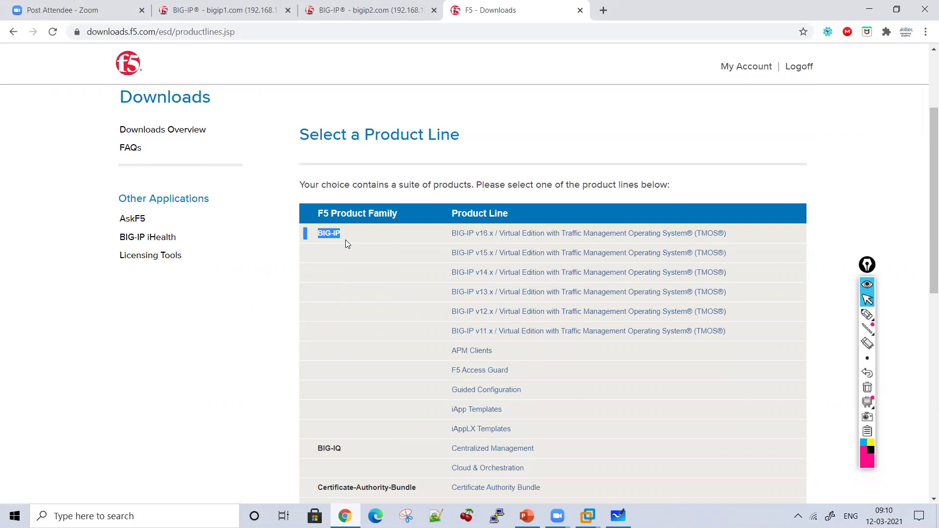
Step: Open BIG-IP v13.x, keep version 13.1.3, and highlight the 13.1.3.5 container
click(478, 293)
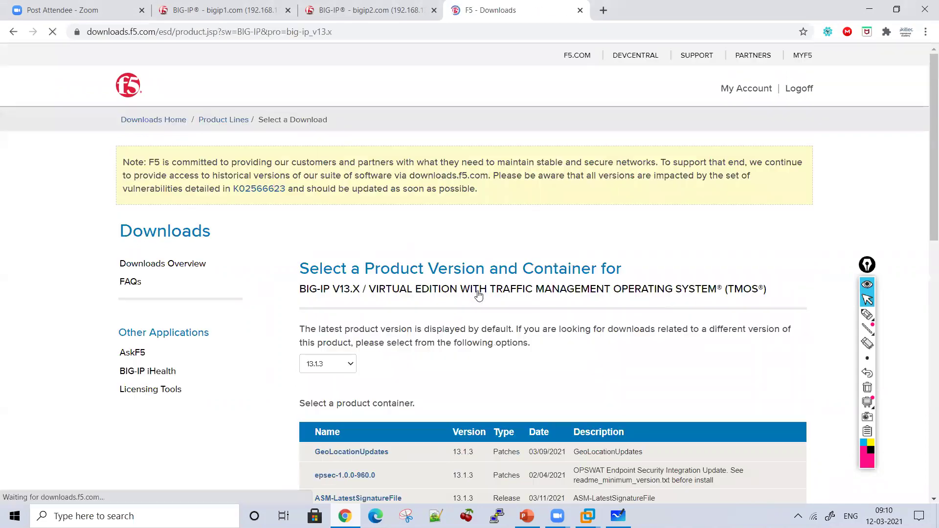
scroll(926, 231, down, 4)
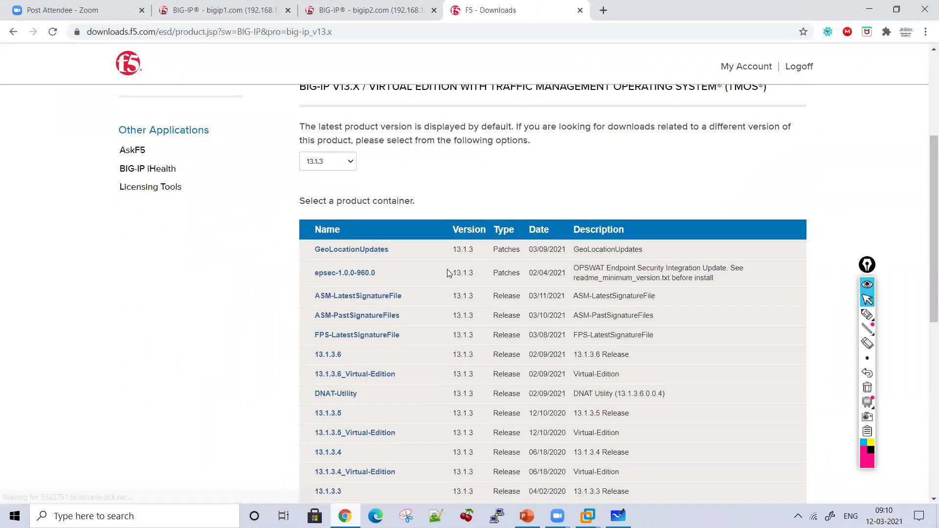
click(320, 162)
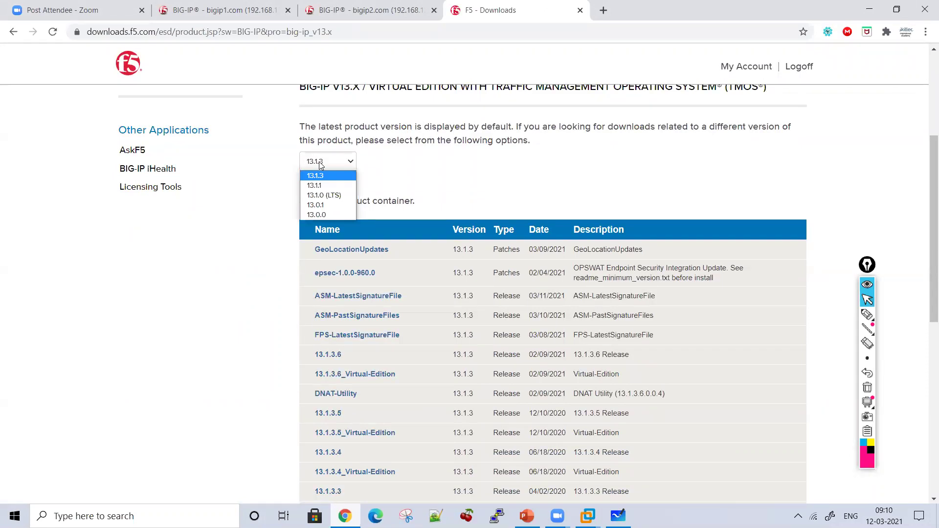
click(320, 165)
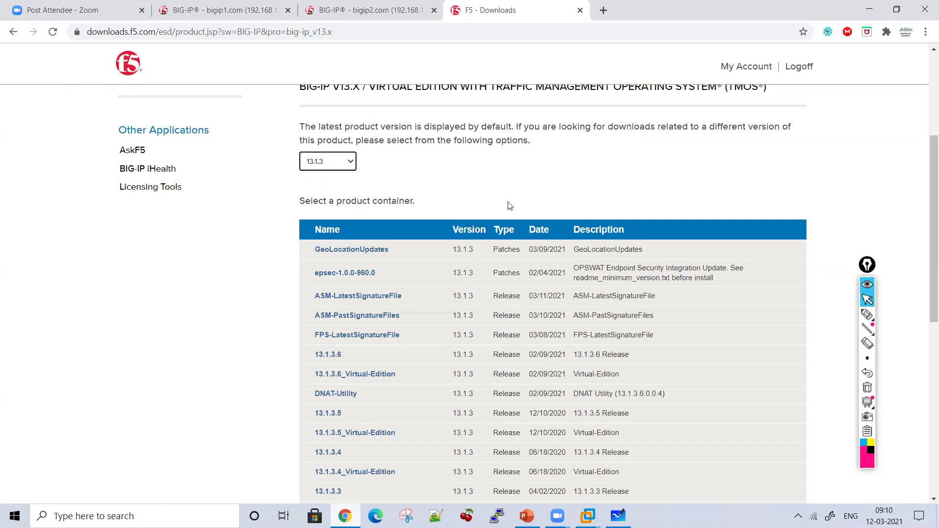
drag(926, 183, 925, 233)
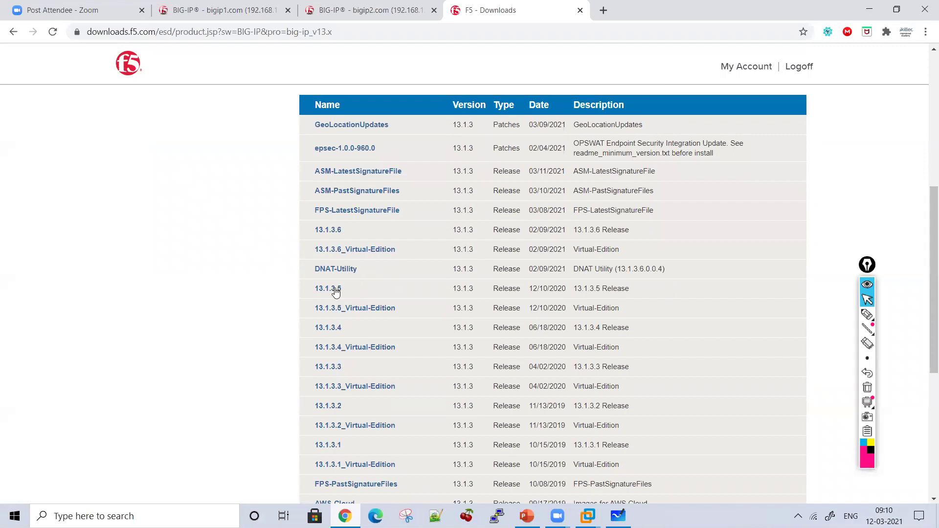
drag(300, 291, 360, 294)
click(360, 294)
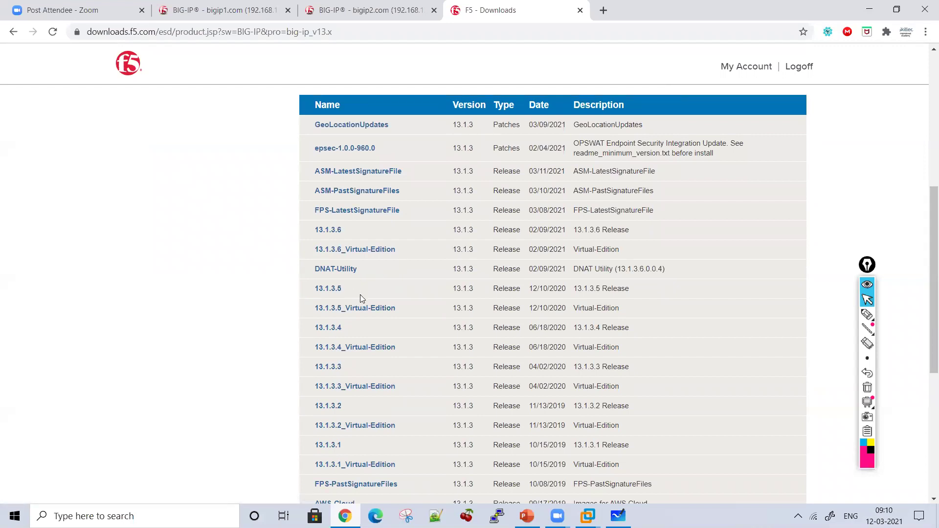
Step: Open container 13.1.3.5, accept the licence, and select BIGIP-13.1.3.5-0.0.5.iso
click(328, 290)
scroll(926, 302, down, 1)
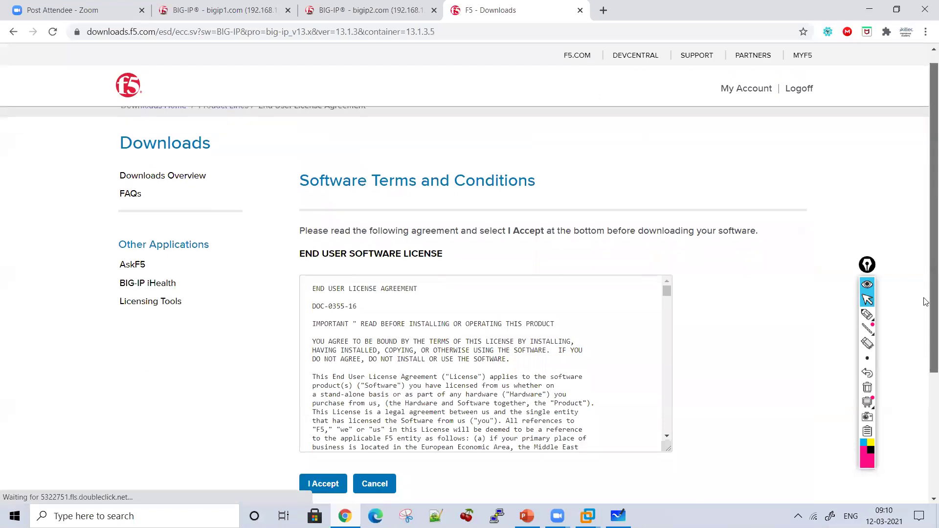
scroll(925, 301, down, 3)
click(328, 354)
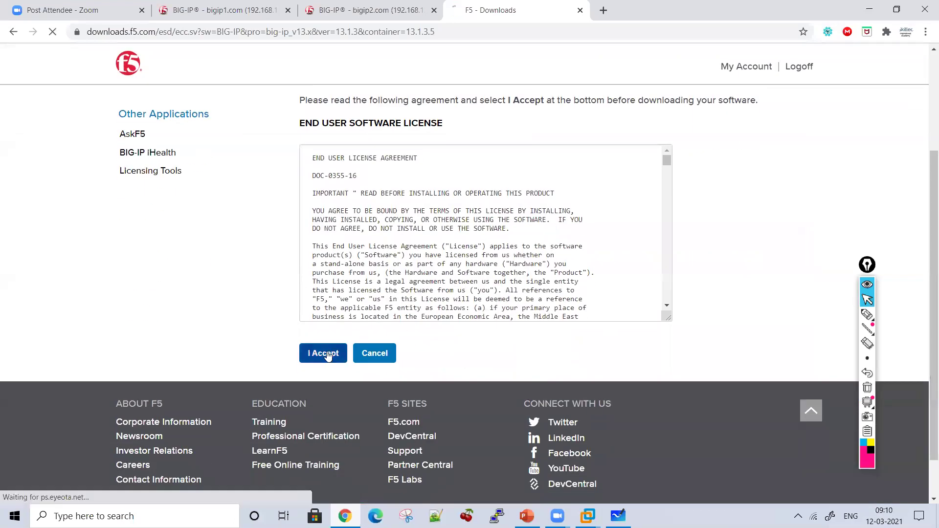
scroll(925, 245, down, 2)
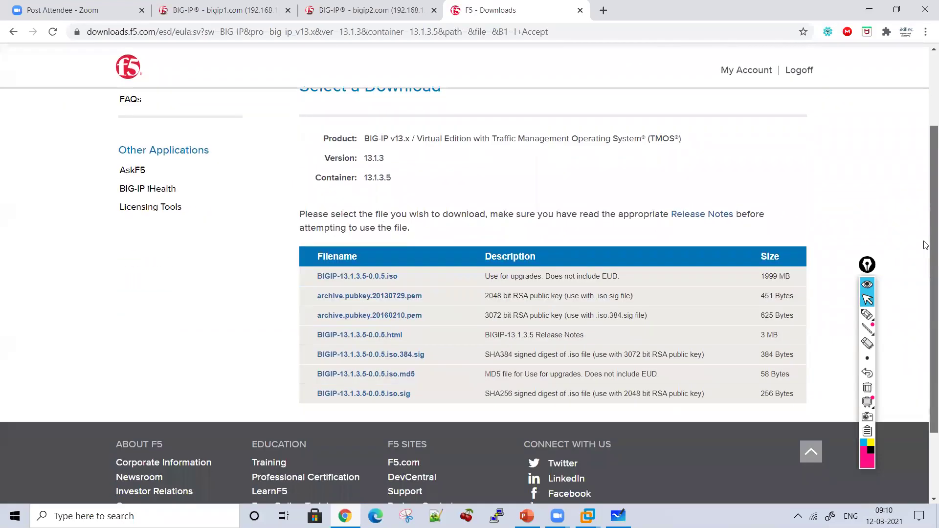
click(866, 314)
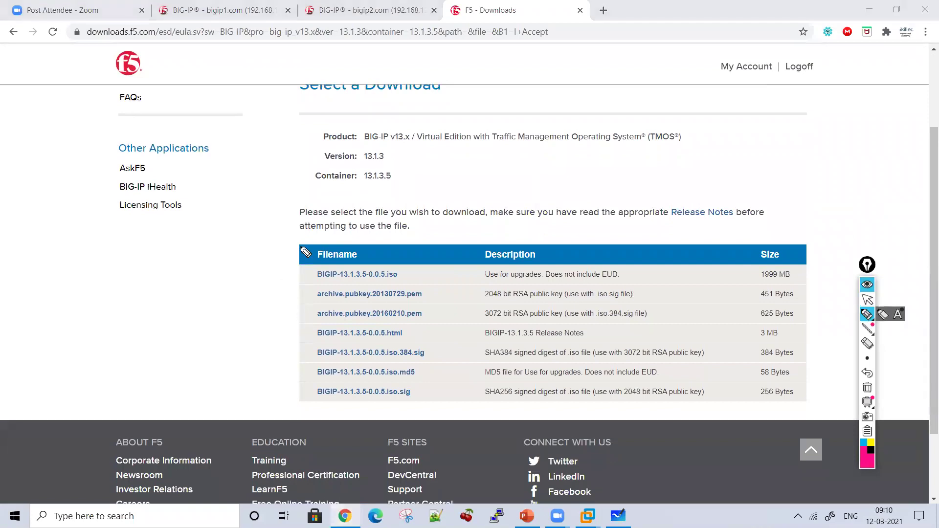
mouse_move(301, 248)
mouse_down()
mouse_move(293, 283)
mouse_move(600, 289)
mouse_move(803, 308)
mouse_move(802, 283)
mouse_move(726, 212)
mouse_move(384, 271)
mouse_move(313, 254)
mouse_up()
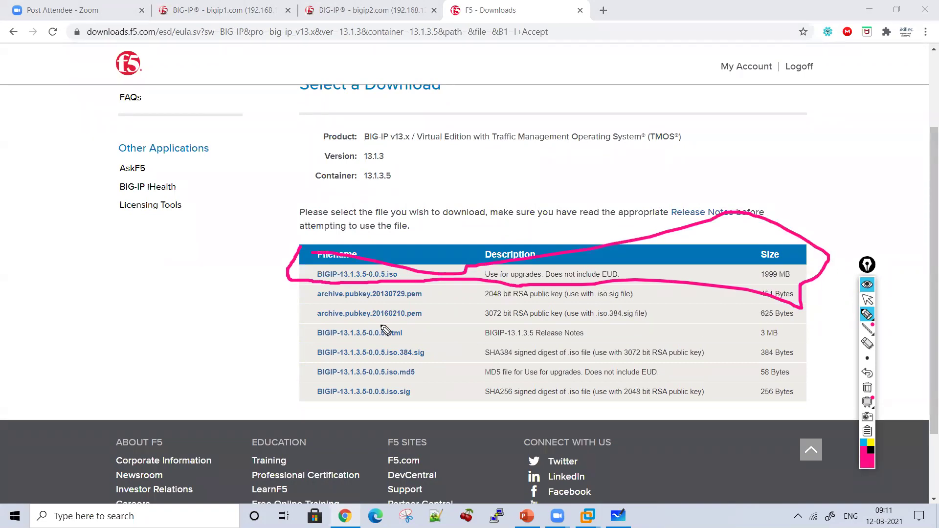
click(867, 387)
click(866, 300)
click(390, 275)
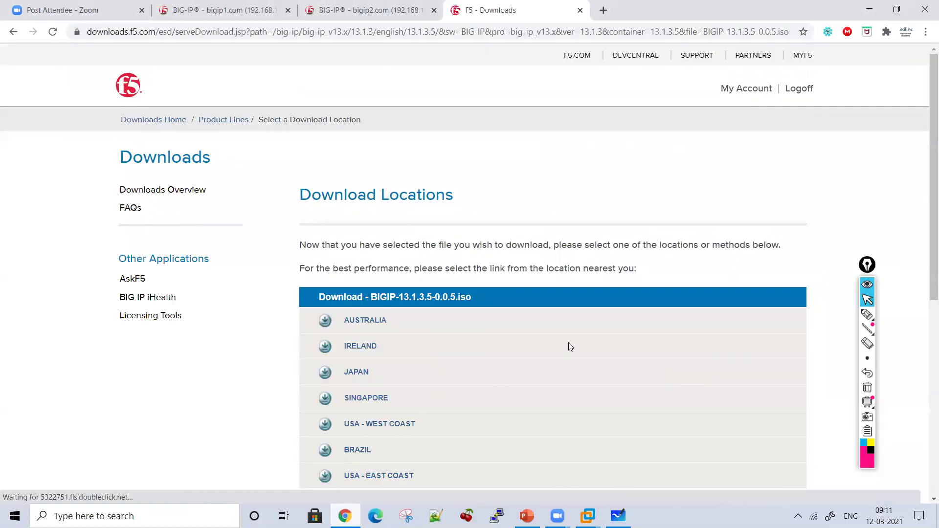
Step: Start the BIGIP-13.1.3.5-0.0.5.iso download from the AUSTRALIA mirror, then cancel it from Chrome's shelf
scroll(570, 346, down, 4)
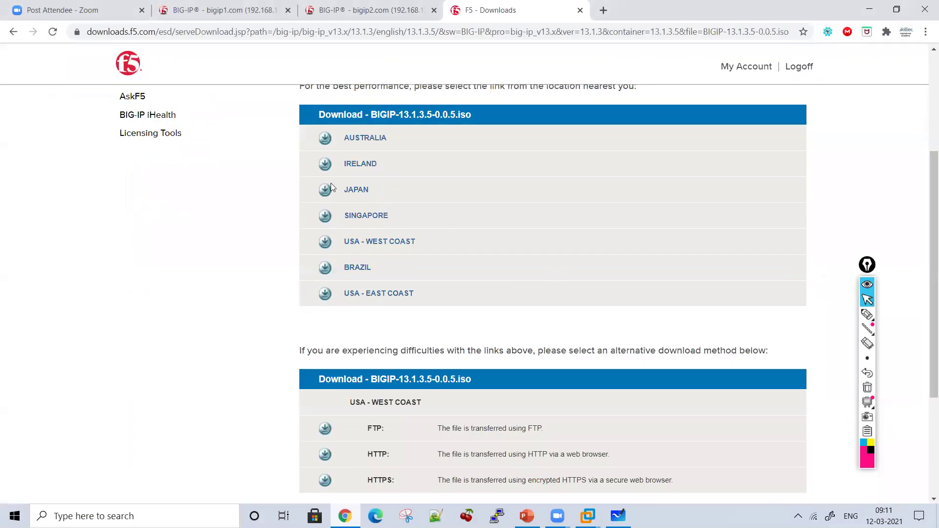
click(351, 140)
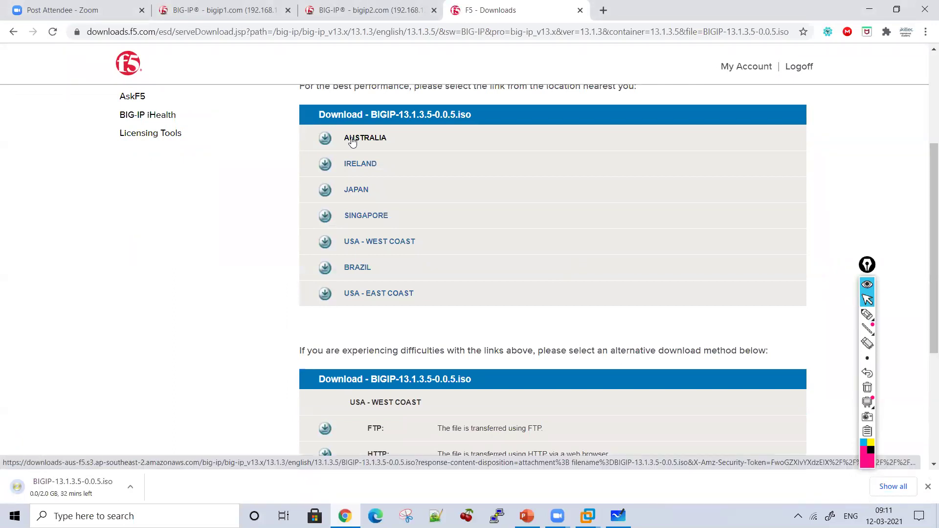
right_click(55, 496)
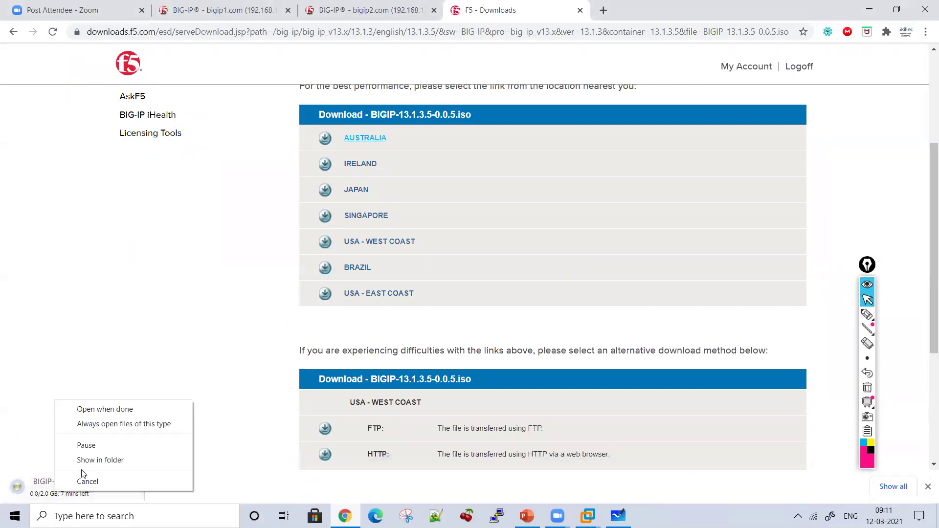
click(87, 479)
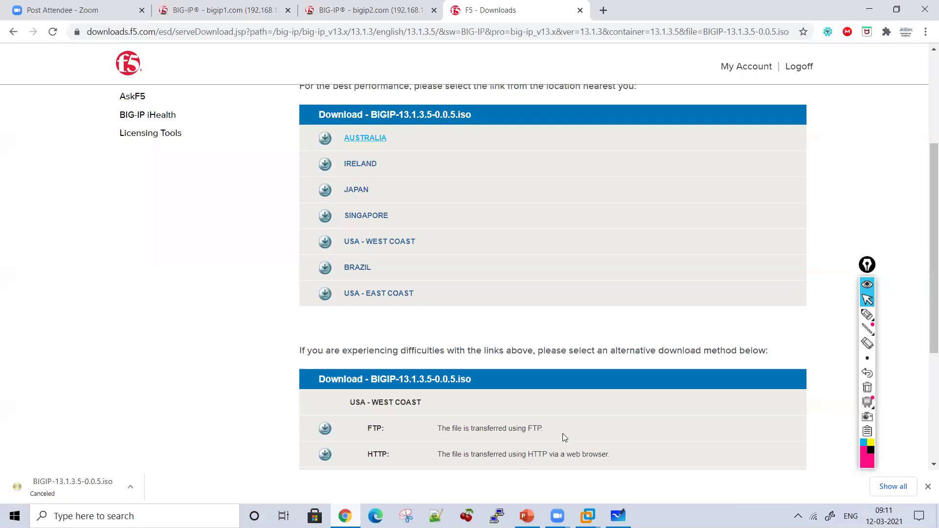
Step: On a blank whiteboard, handwrite circled step 2 'Export or Backup Configuration'
click(617, 516)
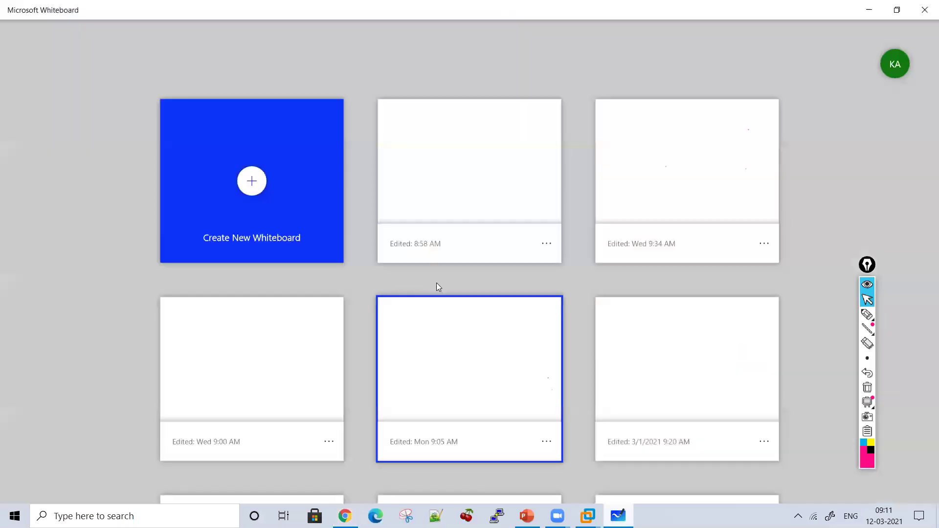
click(461, 163)
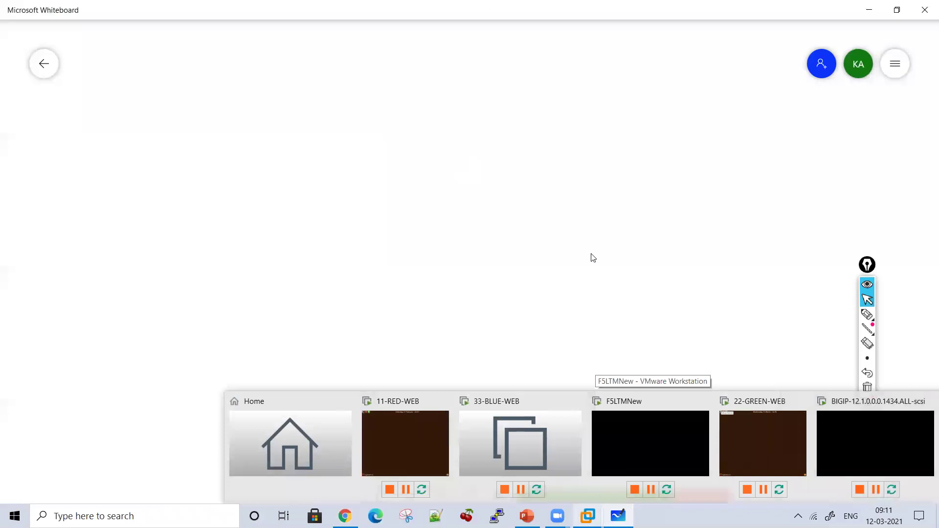
click(866, 314)
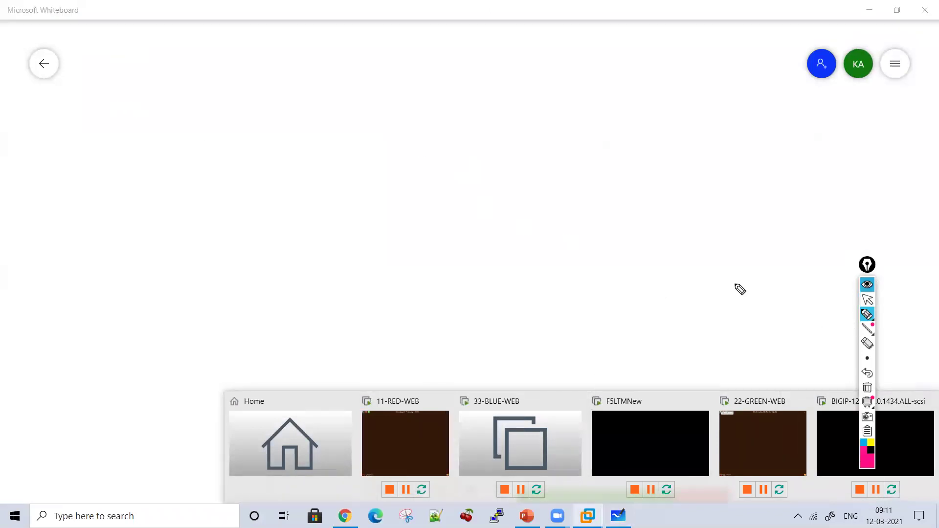
drag(161, 67, 187, 91)
mouse_move(268, 69)
mouse_down()
mouse_move(247, 92)
mouse_move(352, 98)
mouse_move(375, 90)
mouse_move(364, 73)
mouse_move(438, 84)
mouse_move(516, 80)
mouse_move(548, 90)
mouse_move(621, 78)
mouse_move(653, 110)
mouse_move(666, 101)
mouse_up()
mouse_move(311, 156)
mouse_down()
mouse_move(342, 178)
mouse_move(408, 149)
mouse_move(415, 162)
mouse_move(440, 153)
mouse_move(469, 176)
mouse_move(494, 171)
mouse_move(513, 149)
mouse_move(608, 147)
mouse_move(578, 130)
mouse_move(491, 120)
mouse_up()
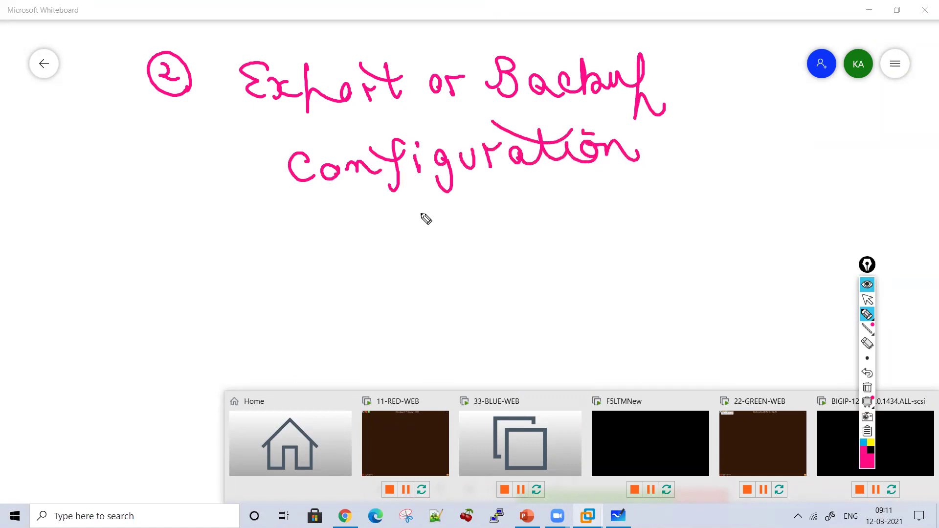
click(867, 298)
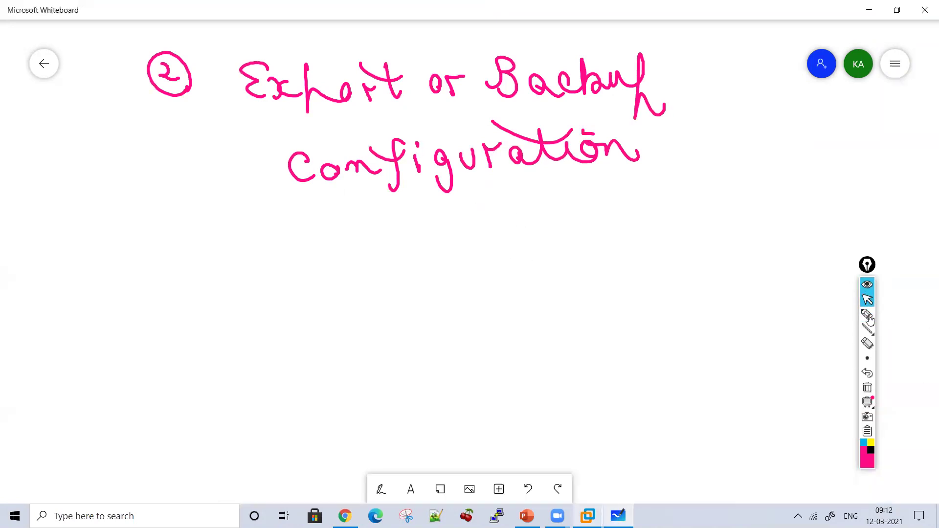
Step: Draw an arrow down to an underlined 'UCS Backup' and point a second arrow at it
click(868, 316)
drag(451, 211, 479, 206)
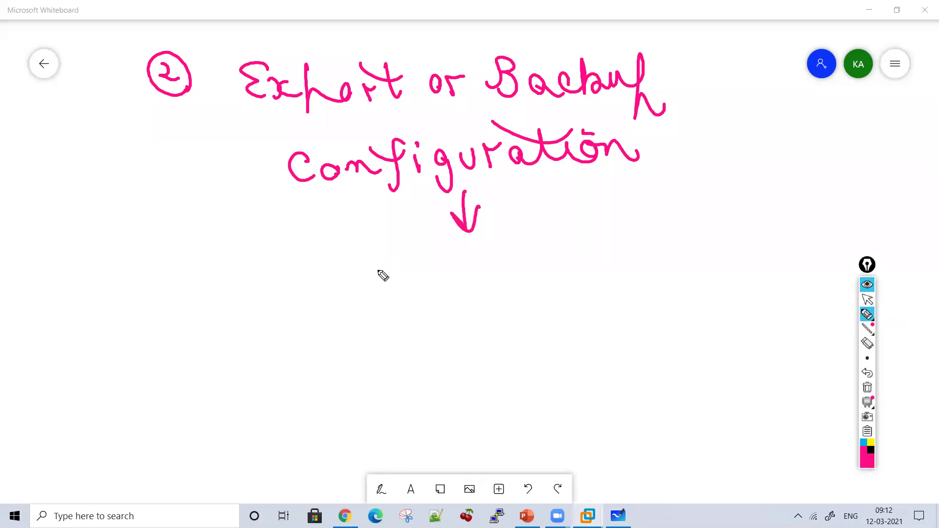
mouse_move(373, 264)
mouse_down()
mouse_move(430, 266)
mouse_move(472, 293)
mouse_move(513, 264)
mouse_move(531, 276)
mouse_move(657, 266)
mouse_move(671, 296)
mouse_up()
drag(430, 308, 680, 300)
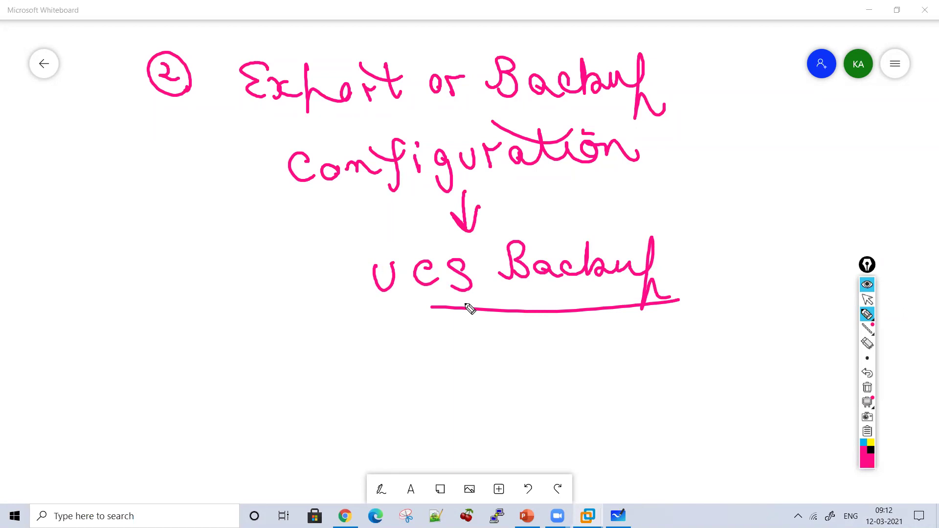
drag(273, 272, 337, 271)
mouse_move(303, 254)
mouse_down()
mouse_move(337, 271)
mouse_move(311, 291)
mouse_up()
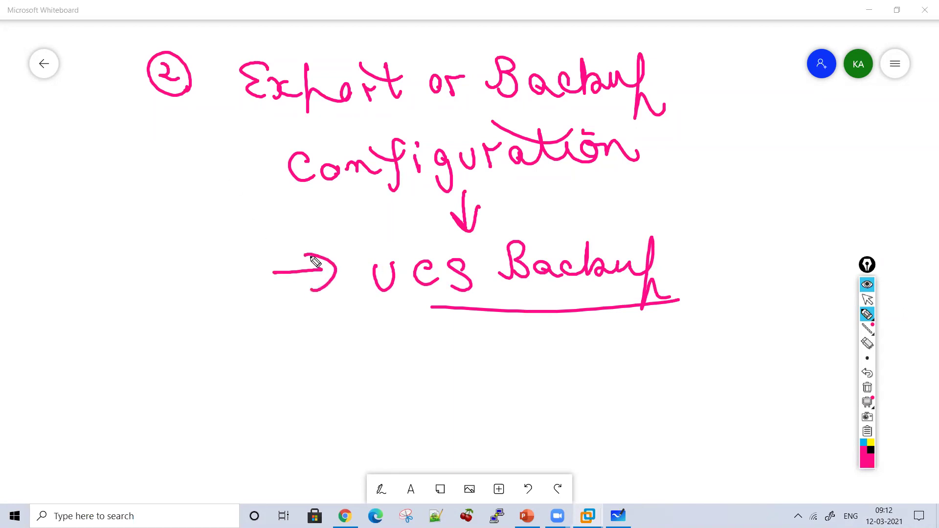
click(867, 299)
Step: In bigip1's tab, open System > Archives and clear the pen annotations
mouse_move(344, 516)
click(346, 455)
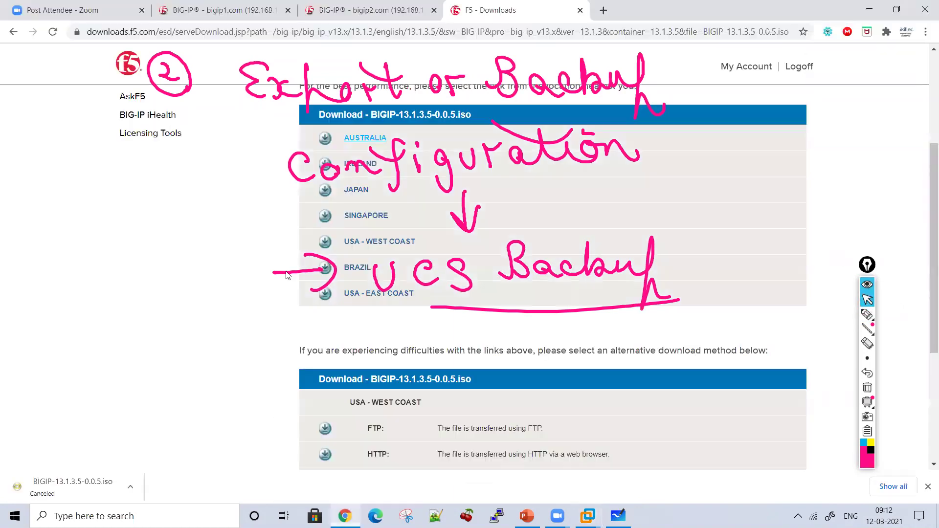
click(232, 7)
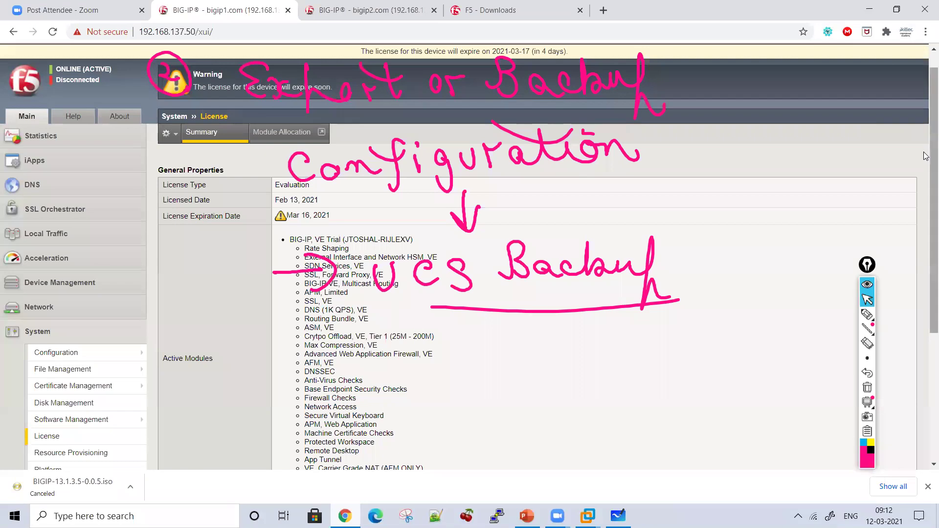
scroll(239, 360, down, 3)
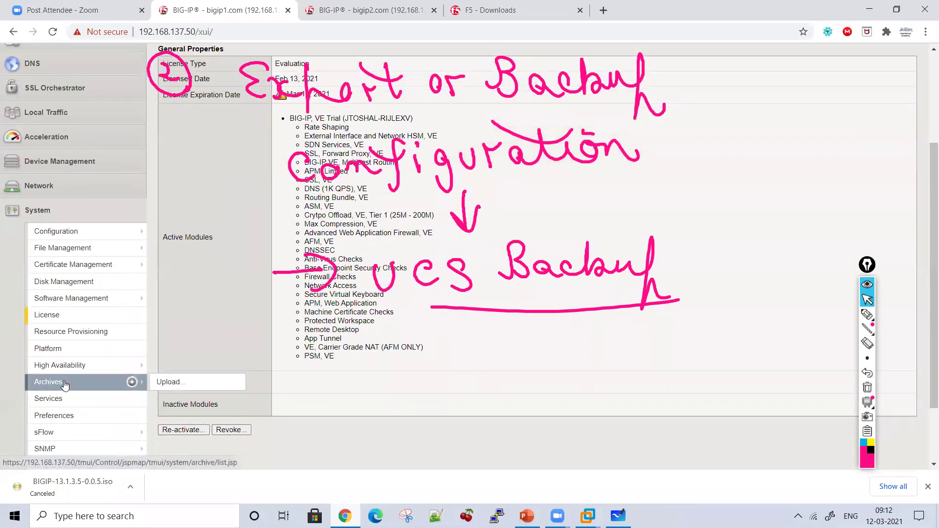
click(49, 382)
click(898, 190)
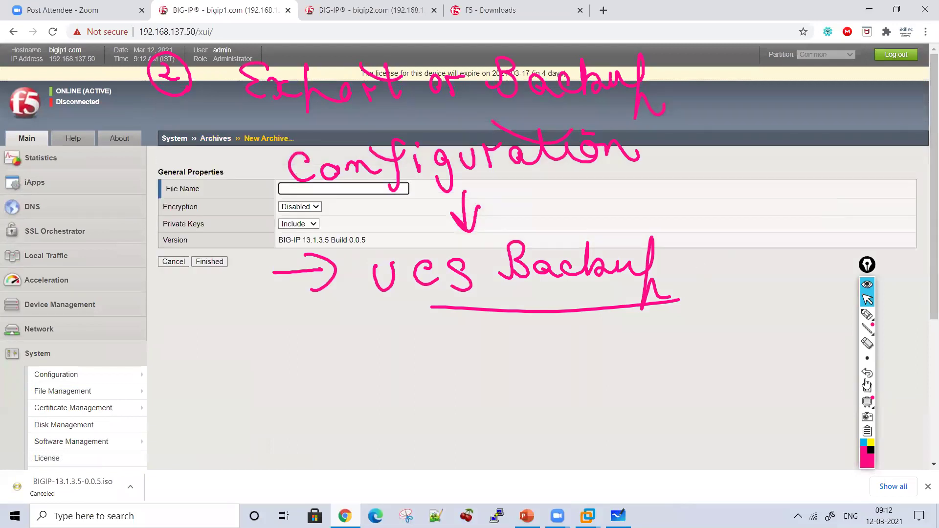
click(866, 386)
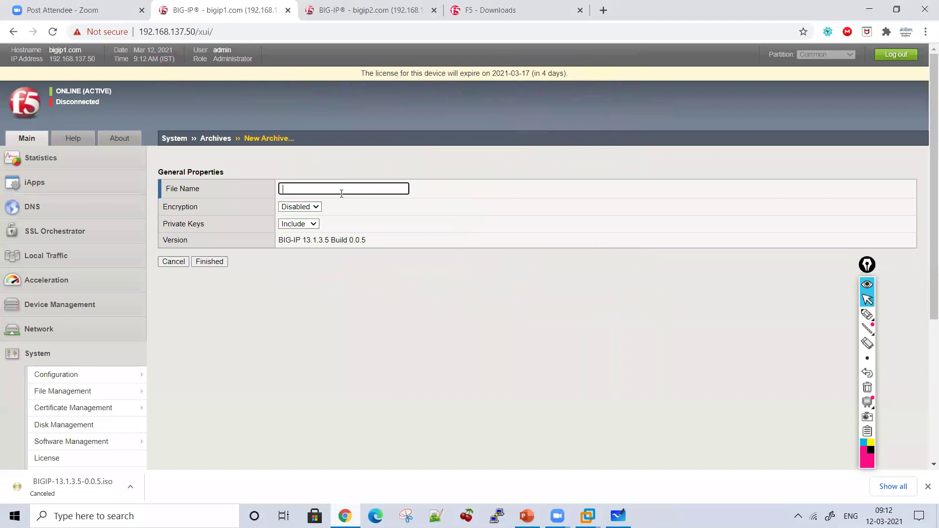
scroll(925, 209, down, 1)
scroll(925, 209, down, 1)
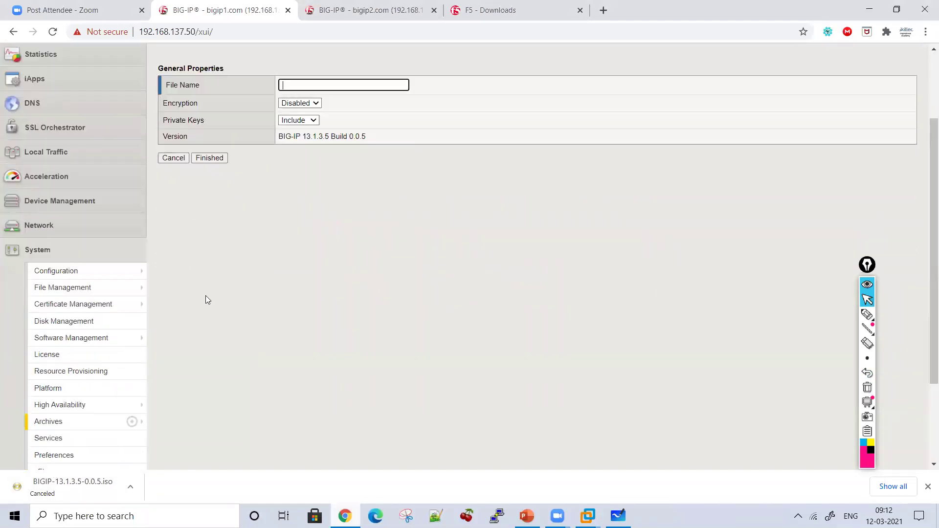
click(63, 427)
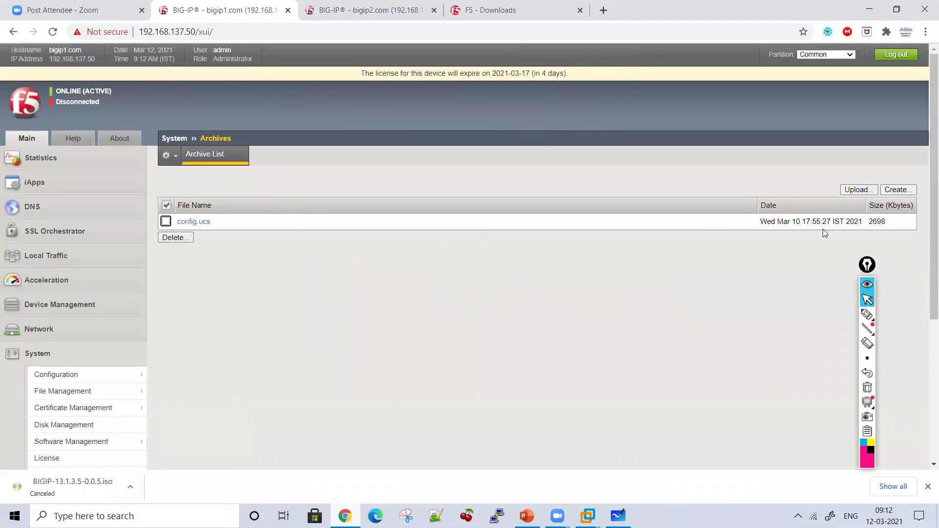
Step: Create the archive beforeupgradef5.ucs, confirm with OK, and open its details
click(895, 190)
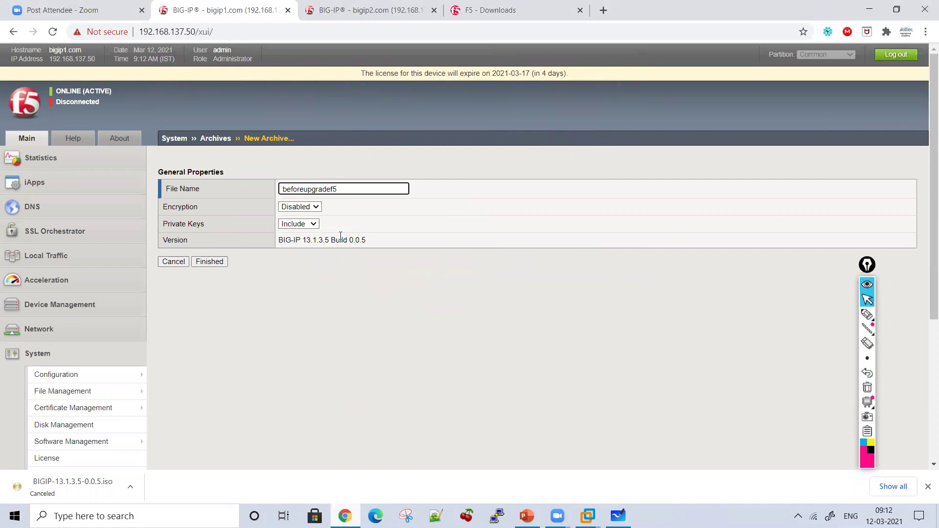
click(210, 262)
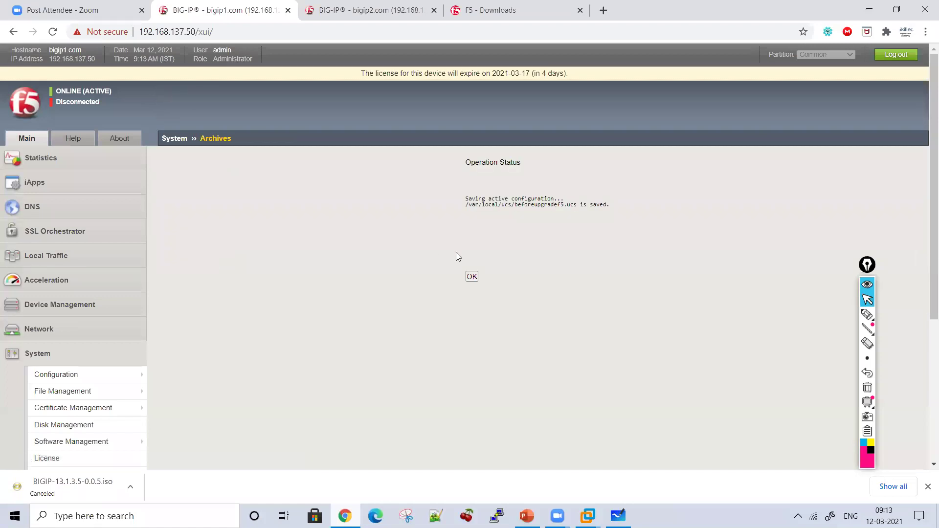
click(471, 277)
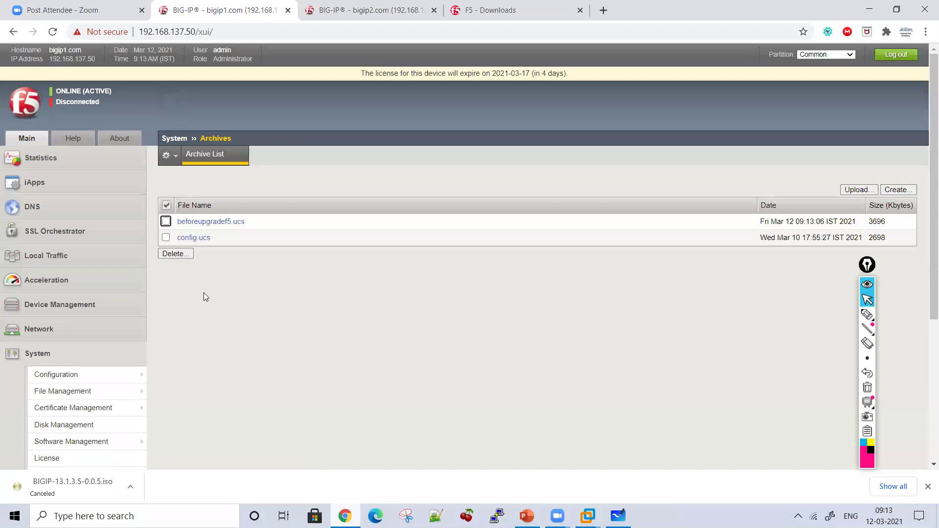
click(206, 223)
Step: Download beforeupgradef5.ucs, view bigip1's Device > General properties, then switch to the bigip2 tab
click(311, 266)
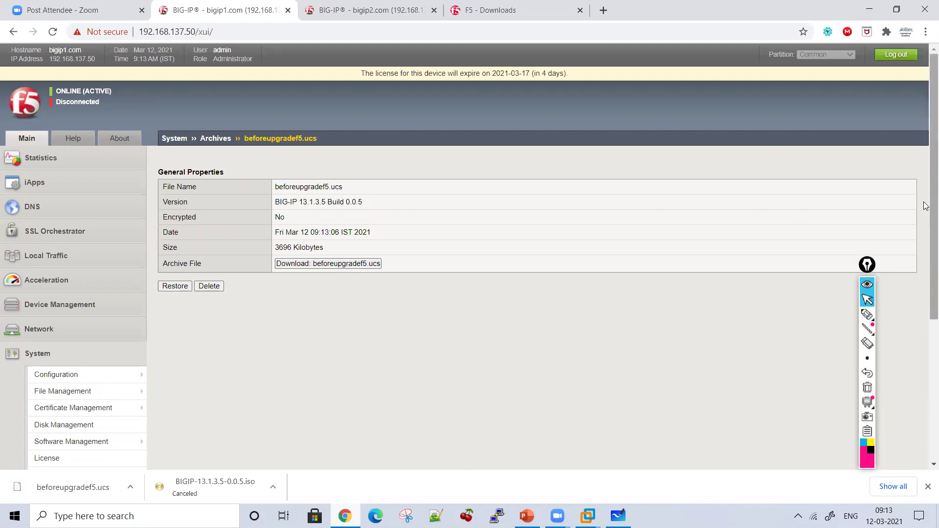
drag(924, 210, 924, 268)
mouse_move(84, 276)
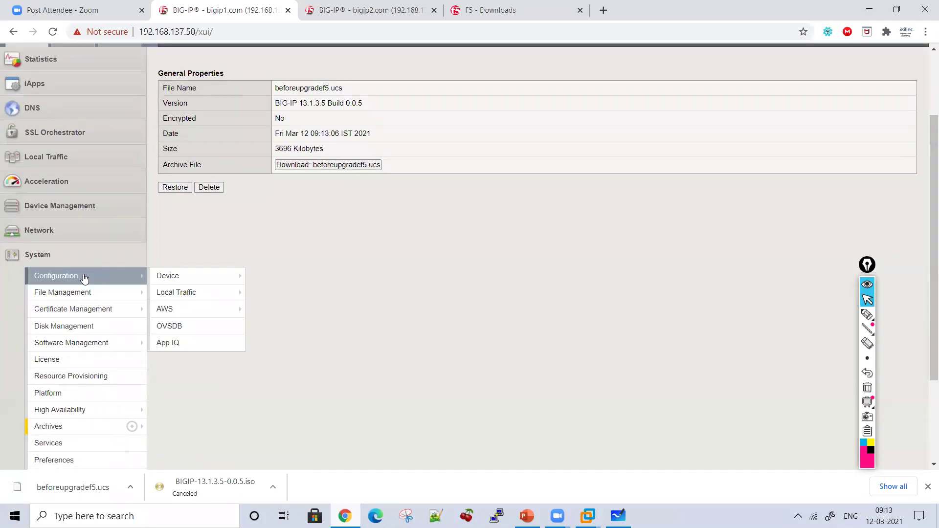
mouse_move(197, 277)
click(274, 275)
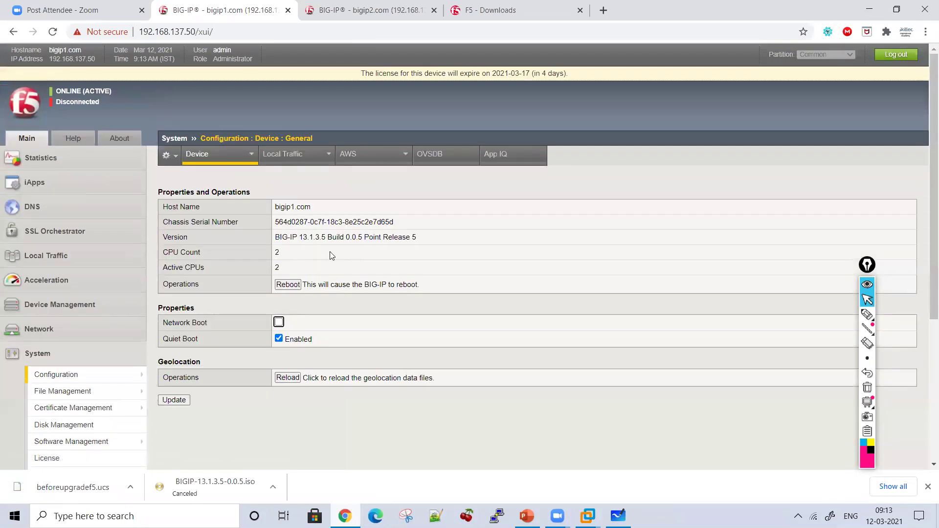
click(367, 10)
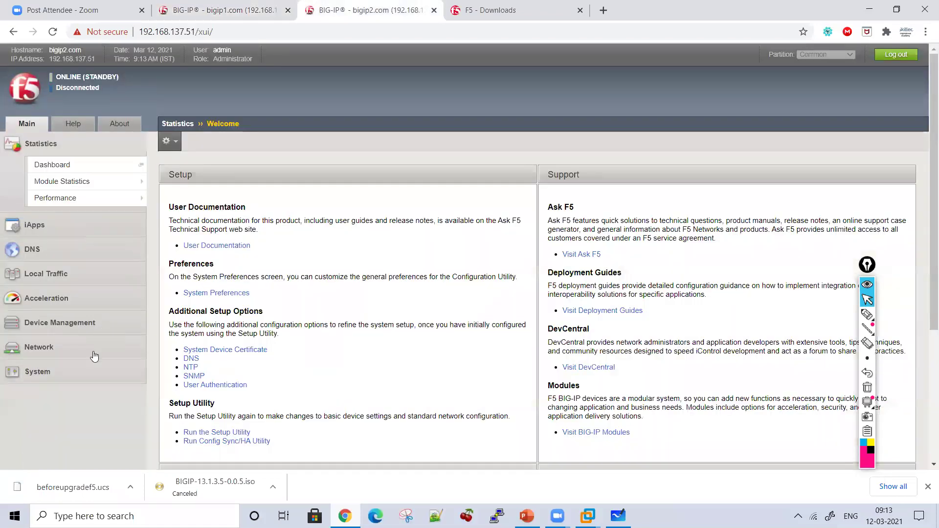
Step: Open bigip2's System > Configuration > Device > General and annotate the current version 12.1.0
click(85, 378)
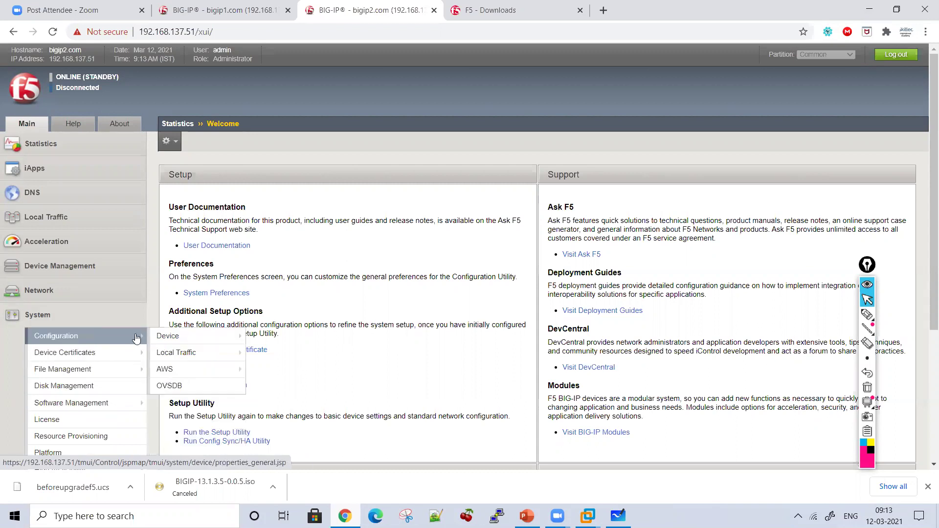
click(179, 336)
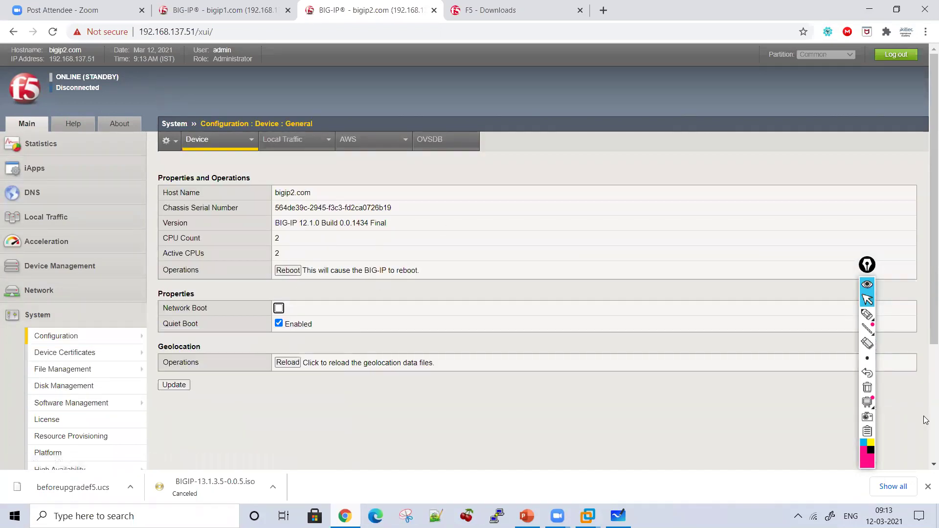
click(867, 315)
drag(421, 209, 418, 243)
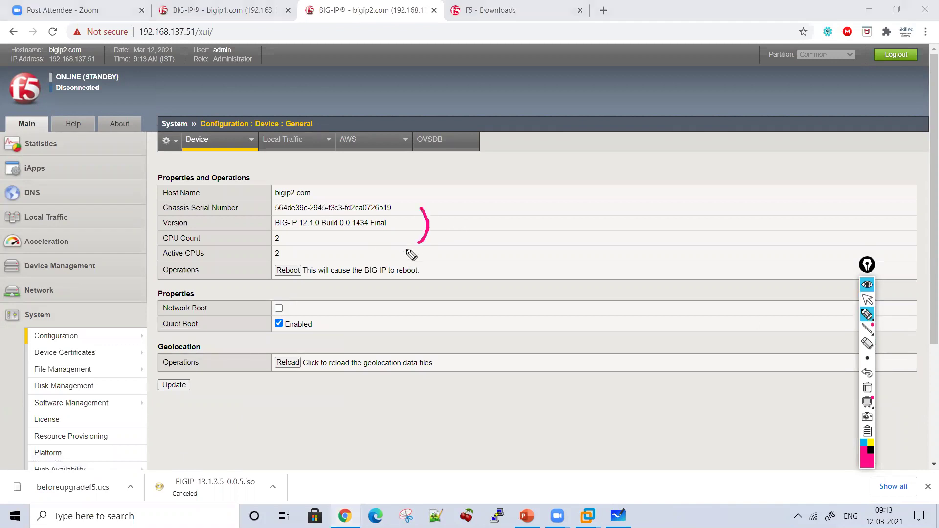
drag(460, 184, 458, 210)
mouse_move(470, 190)
mouse_down()
mouse_move(479, 184)
mouse_move(492, 209)
mouse_move(513, 201)
mouse_up()
click(497, 199)
click(535, 198)
mouse_move(570, 198)
mouse_down()
mouse_move(579, 185)
mouse_move(571, 201)
mouse_up()
Step: Annotate an arrow to the circled target version 13.1.3.5, then clear the annotations
mouse_move(523, 229)
mouse_down()
mouse_move(525, 250)
mouse_move(534, 235)
mouse_up()
drag(459, 274, 460, 300)
drag(469, 272, 472, 298)
click(501, 284)
drag(518, 272, 519, 297)
click(529, 281)
drag(556, 270, 557, 299)
click(581, 275)
drag(601, 264, 606, 290)
mouse_move(635, 303)
mouse_down()
mouse_move(633, 318)
mouse_move(496, 252)
mouse_move(640, 348)
mouse_up()
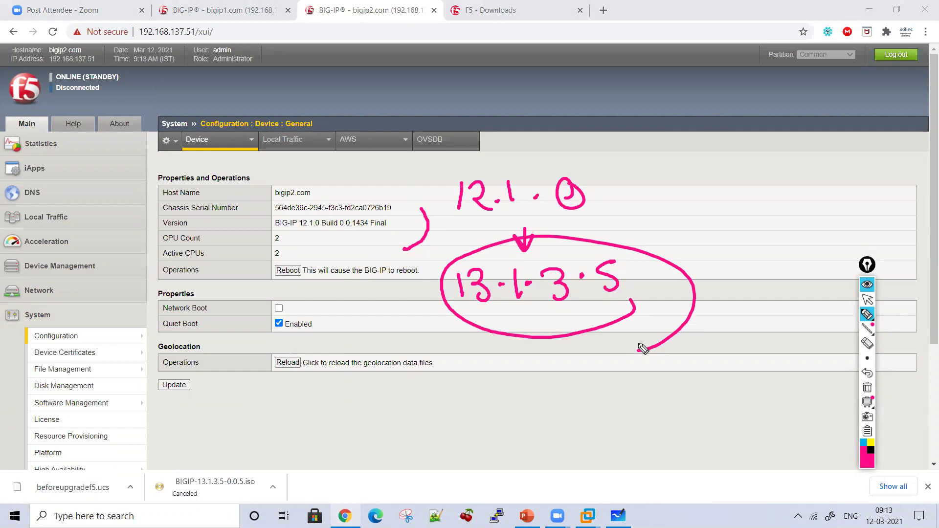
click(867, 387)
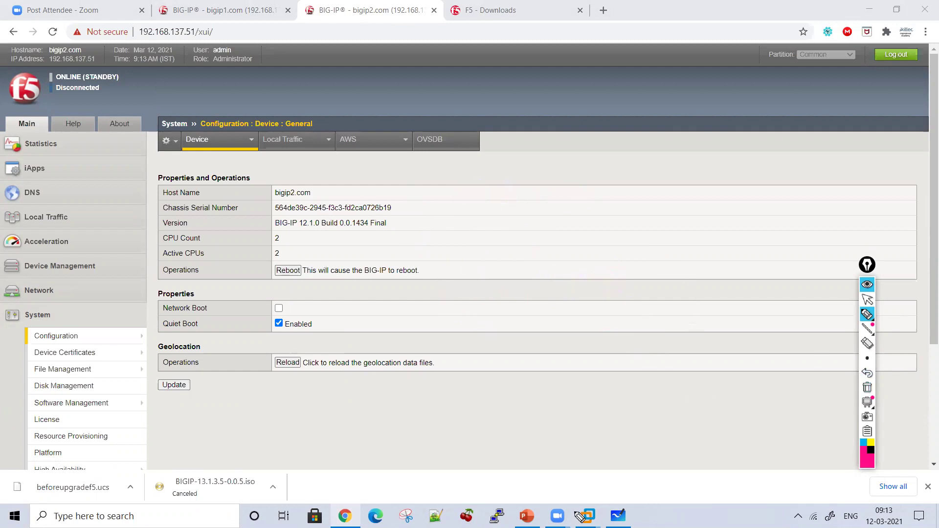
click(867, 299)
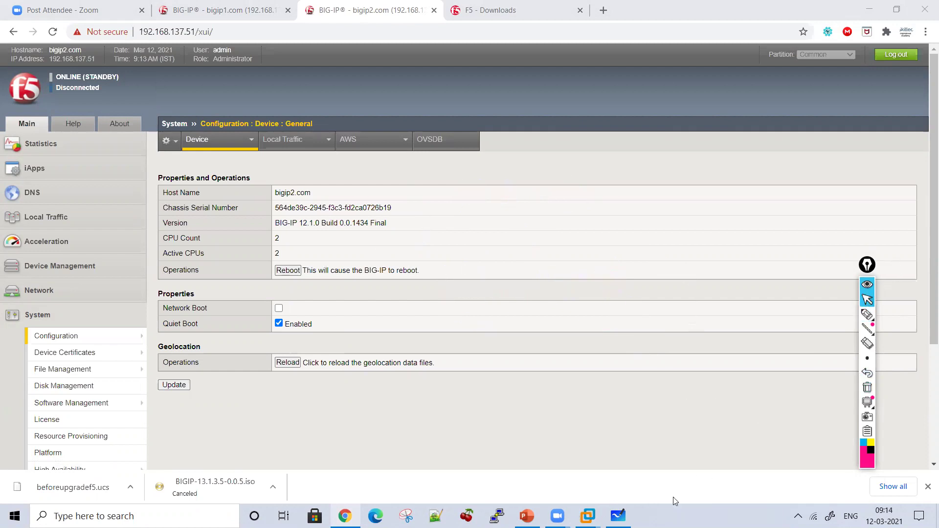
Step: On the Whiteboard, write a circled step 3 'Reactivate License' heading with a down arrow
key(alt+Tab)
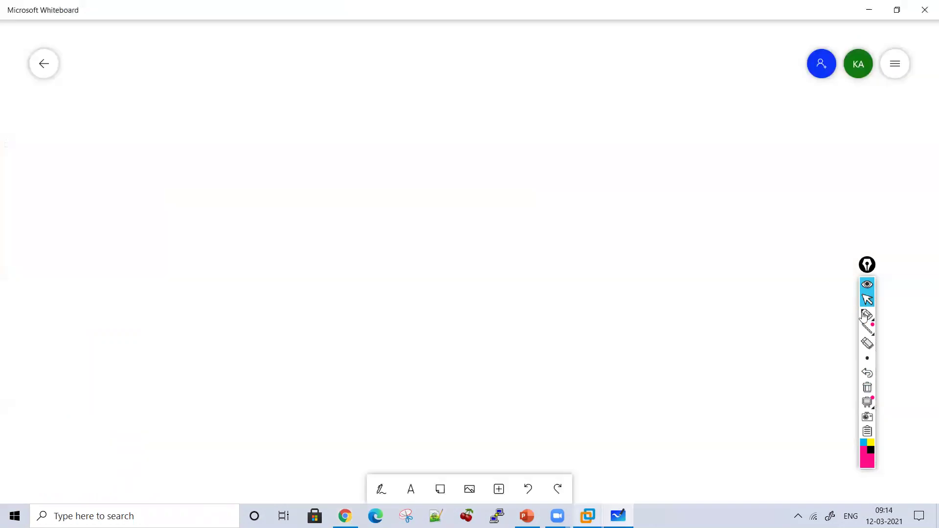
click(864, 315)
drag(212, 106, 221, 120)
drag(238, 119, 220, 138)
drag(223, 87, 242, 137)
mouse_move(272, 133)
mouse_down()
mouse_move(293, 113)
mouse_move(312, 131)
mouse_up()
mouse_move(317, 122)
mouse_down()
mouse_move(337, 131)
mouse_move(411, 125)
mouse_move(421, 113)
mouse_move(415, 103)
mouse_move(463, 120)
mouse_move(526, 124)
mouse_move(486, 84)
mouse_move(593, 128)
mouse_move(626, 112)
mouse_move(694, 134)
mouse_move(725, 123)
mouse_up()
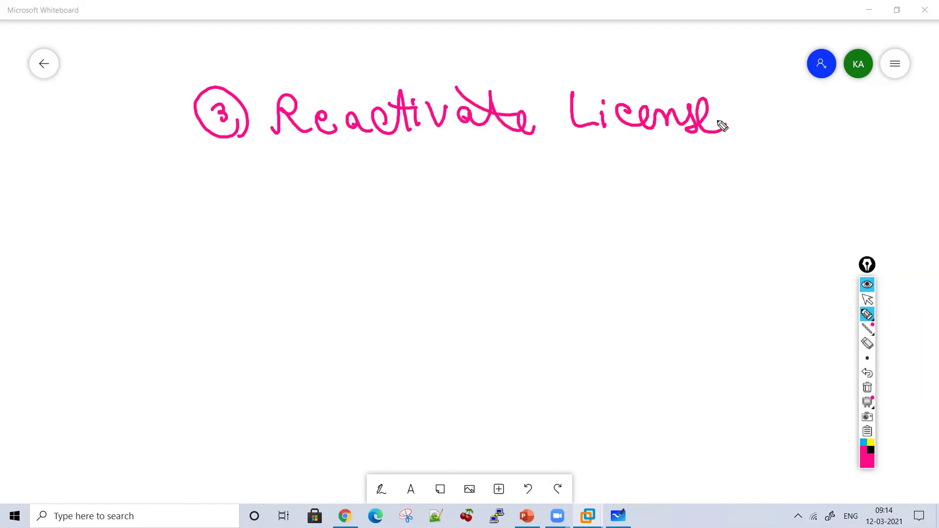
drag(473, 152, 474, 194)
drag(461, 171, 489, 178)
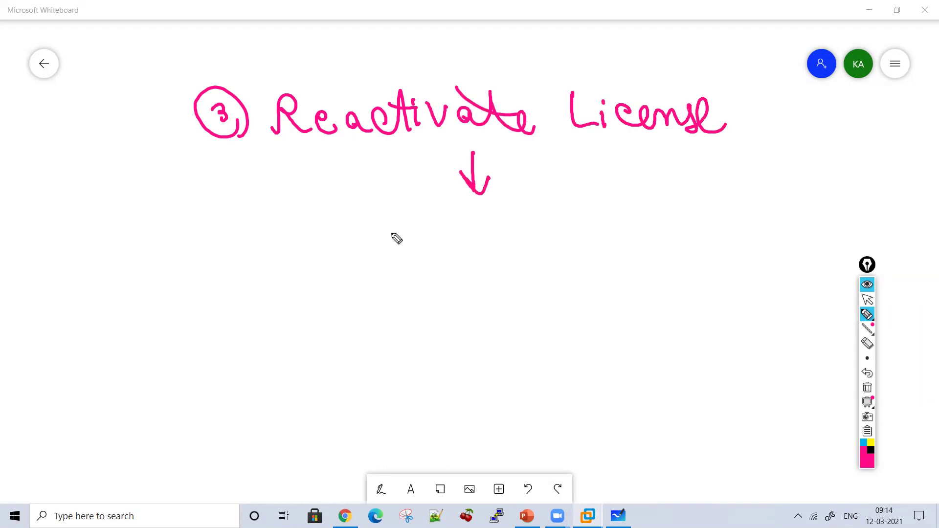
Step: Write 'In which case this is required' under the arrow, then erase it with the arrow
drag(292, 209, 298, 241)
mouse_move(304, 229)
mouse_down()
mouse_move(351, 241)
mouse_move(385, 231)
mouse_move(392, 210)
mouse_move(419, 237)
mouse_move(447, 233)
mouse_move(467, 245)
mouse_move(480, 237)
mouse_move(702, 232)
mouse_move(593, 199)
mouse_move(635, 220)
mouse_up()
mouse_move(390, 298)
mouse_down()
mouse_move(566, 318)
mouse_move(600, 283)
mouse_move(617, 311)
mouse_up()
drag(559, 276, 576, 287)
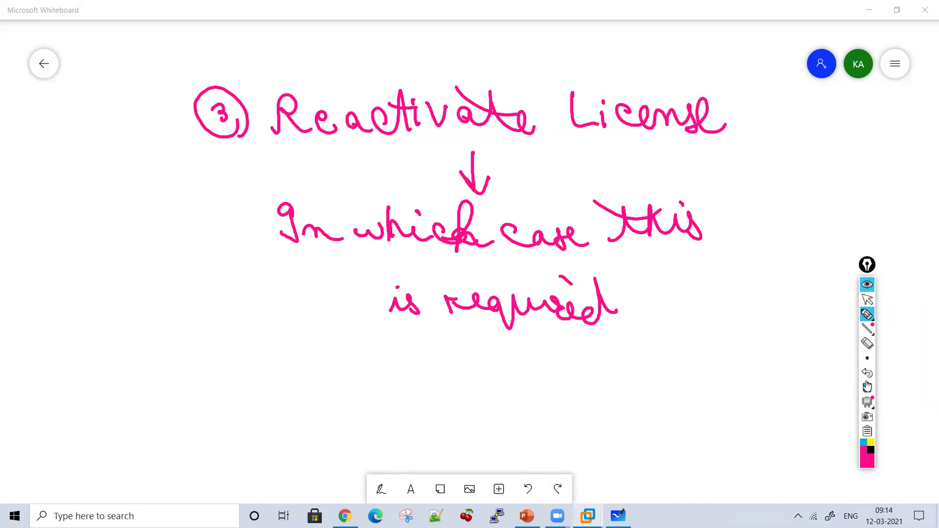
click(868, 348)
mouse_move(565, 308)
mouse_down()
mouse_move(340, 257)
mouse_move(658, 266)
mouse_move(453, 277)
mouse_up()
drag(634, 237, 398, 308)
Step: Write 'License Reactivation' below the title with a down arrow beneath it
click(865, 314)
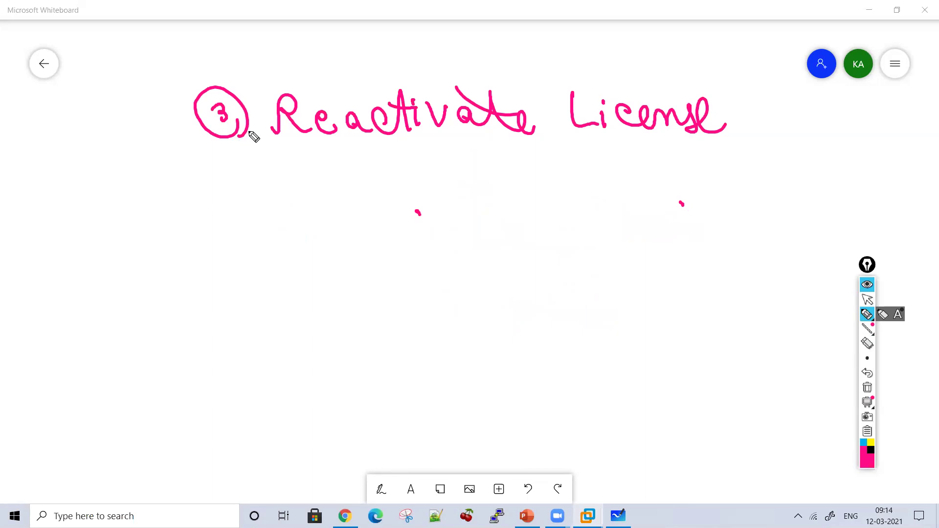
drag(229, 185, 250, 223)
click(255, 195)
mouse_move(255, 205)
mouse_down()
mouse_move(254, 224)
mouse_move(394, 226)
mouse_up()
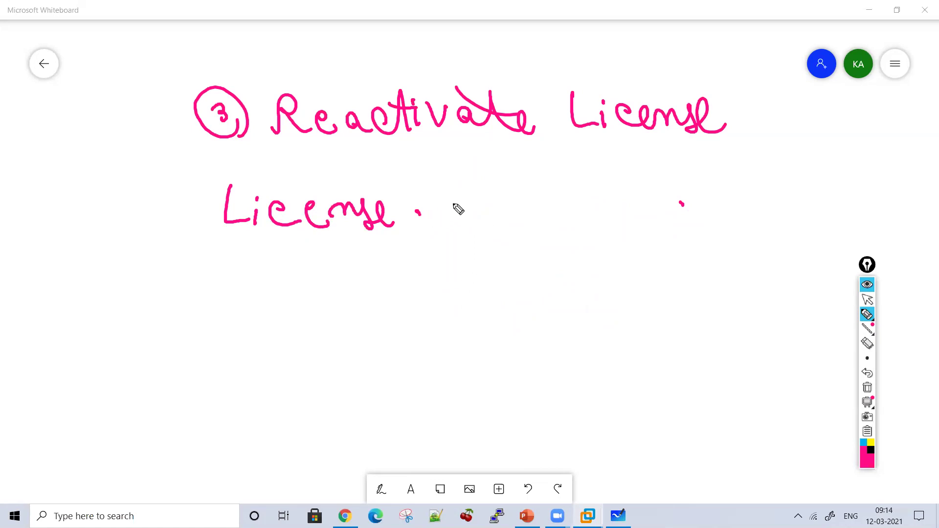
mouse_move(432, 215)
mouse_down()
mouse_move(560, 213)
mouse_move(574, 203)
mouse_move(635, 218)
mouse_move(618, 203)
mouse_move(717, 211)
mouse_up()
drag(593, 171, 677, 191)
drag(442, 238, 442, 277)
drag(429, 258, 455, 264)
Step: Write item 1 as a circled 1 followed by 'License Check Date'
drag(295, 303, 317, 334)
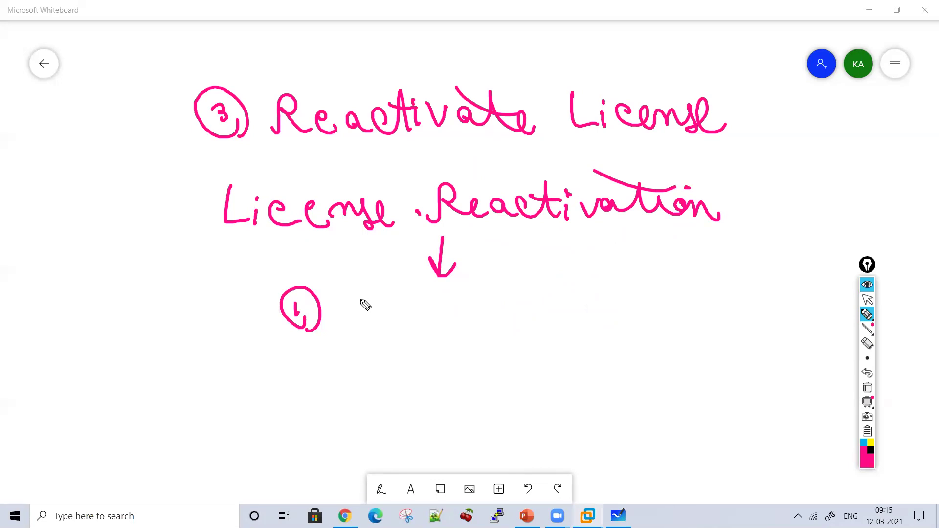
mouse_move(356, 297)
mouse_down()
mouse_move(357, 314)
mouse_move(372, 325)
mouse_up()
click(374, 305)
mouse_move(374, 309)
mouse_down()
mouse_move(376, 330)
mouse_move(396, 319)
mouse_move(495, 332)
mouse_up()
drag(522, 303, 523, 332)
mouse_move(537, 295)
mouse_down()
mouse_move(545, 322)
mouse_move(620, 327)
mouse_up()
drag(654, 299, 653, 330)
mouse_move(645, 296)
mouse_down()
mouse_move(666, 323)
mouse_move(747, 331)
mouse_up()
drag(678, 284, 699, 298)
Step: Write item 2 'Service Check Date' with a circled 2, then clear the board
drag(251, 374, 279, 389)
mouse_move(342, 368)
mouse_down()
mouse_move(322, 397)
mouse_move(370, 386)
mouse_up()
mouse_move(371, 391)
mouse_down()
mouse_move(386, 377)
mouse_move(461, 398)
mouse_move(507, 377)
mouse_move(589, 389)
mouse_move(647, 379)
mouse_move(720, 389)
mouse_up()
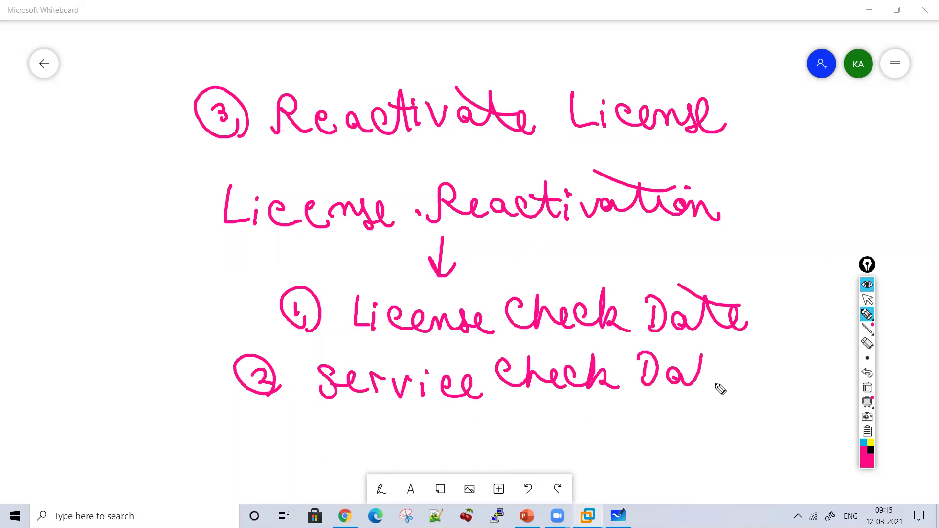
drag(703, 357, 737, 394)
drag(662, 338, 698, 365)
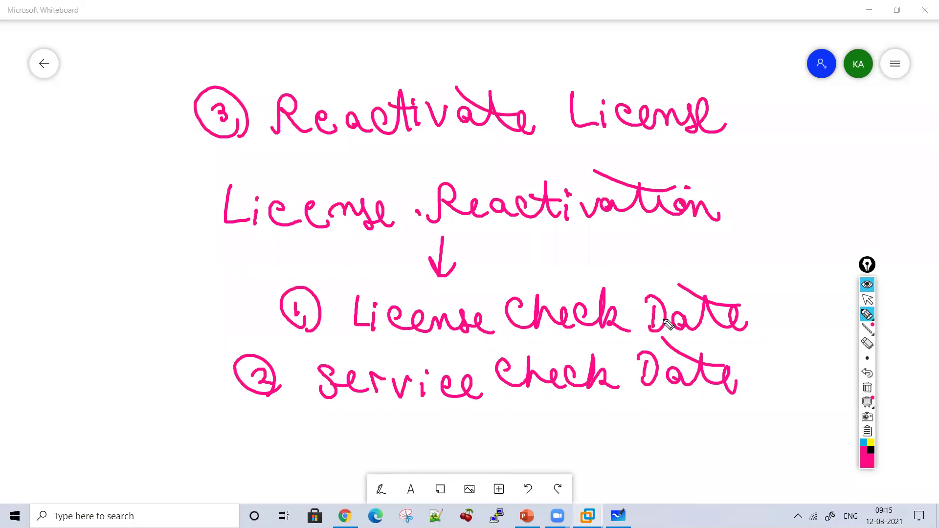
click(867, 388)
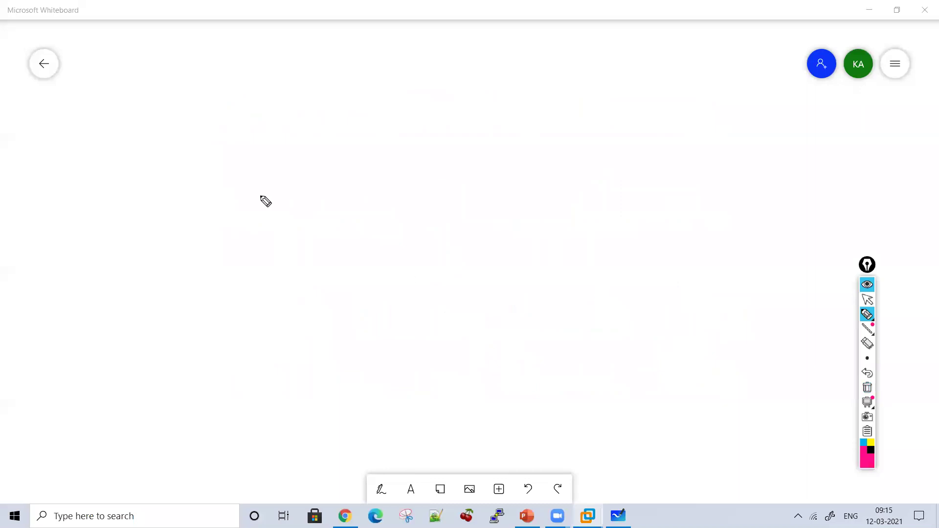
Step: Write 'Service Check Date' with a down arrow pointing to 'Bigip License file'
mouse_move(196, 89)
mouse_down()
mouse_move(226, 130)
mouse_move(266, 119)
mouse_move(323, 128)
mouse_move(381, 119)
mouse_move(404, 132)
mouse_move(507, 133)
mouse_move(624, 92)
mouse_move(582, 107)
mouse_move(621, 100)
mouse_up()
drag(427, 161, 428, 192)
drag(414, 172, 439, 176)
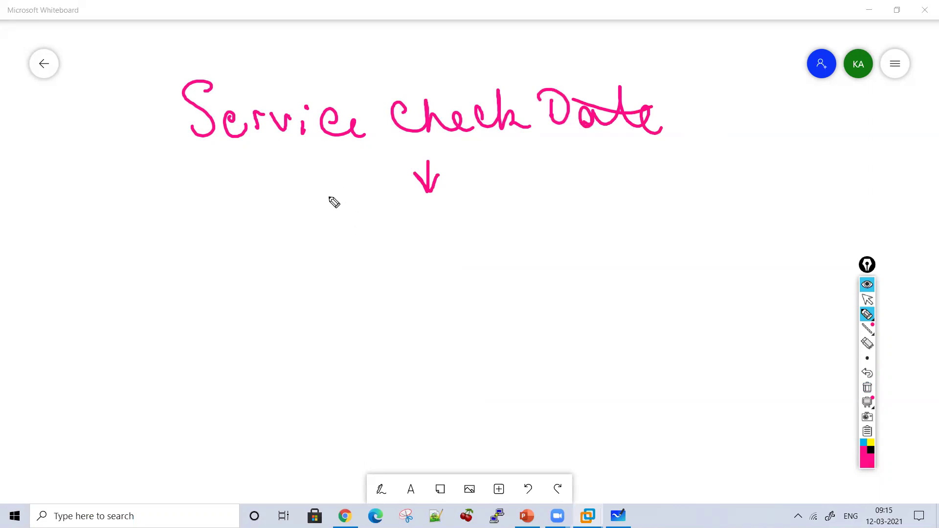
mouse_move(329, 234)
mouse_down()
mouse_move(380, 233)
mouse_move(389, 251)
mouse_move(404, 216)
mouse_move(484, 247)
mouse_move(530, 225)
mouse_move(564, 235)
mouse_move(606, 218)
mouse_move(655, 264)
mouse_move(743, 248)
mouse_up()
drag(690, 204, 701, 210)
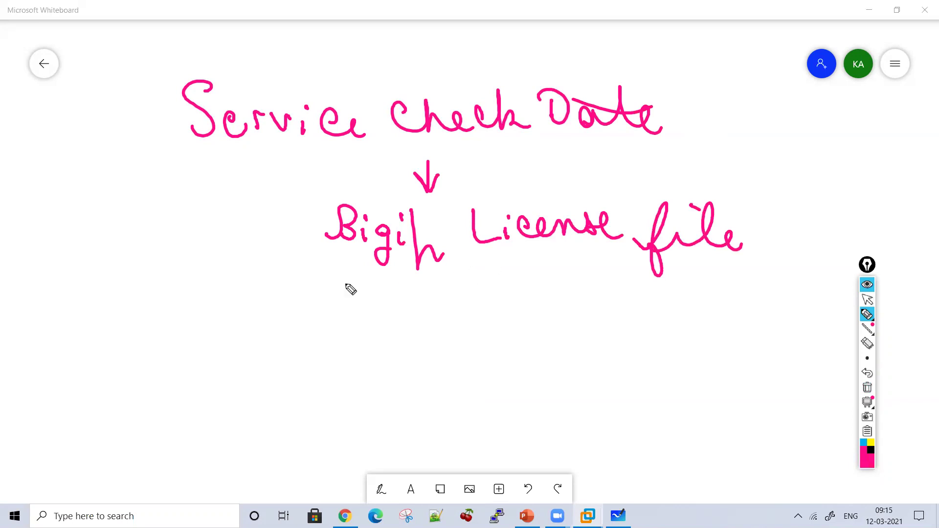
Step: Draw a second arrow under Service leading to 'License was last Activated'
drag(203, 149, 205, 202)
mouse_move(188, 183)
mouse_down()
mouse_move(205, 201)
mouse_move(223, 182)
mouse_up()
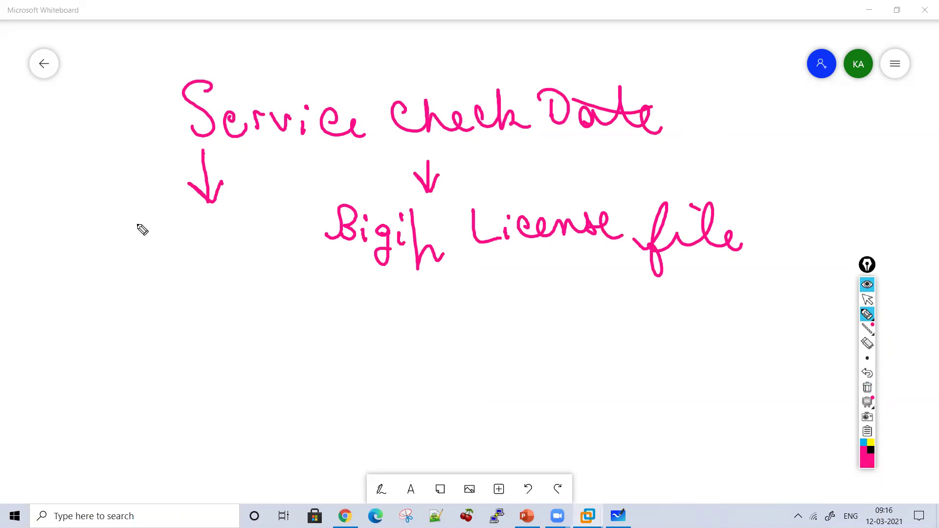
mouse_move(129, 244)
mouse_down()
mouse_move(157, 236)
mouse_move(199, 251)
mouse_move(273, 245)
mouse_up()
mouse_move(131, 290)
mouse_down()
mouse_move(216, 306)
mouse_move(192, 371)
mouse_move(201, 367)
mouse_move(199, 336)
mouse_move(138, 406)
mouse_move(184, 394)
mouse_move(194, 424)
mouse_move(257, 406)
mouse_move(337, 407)
mouse_up()
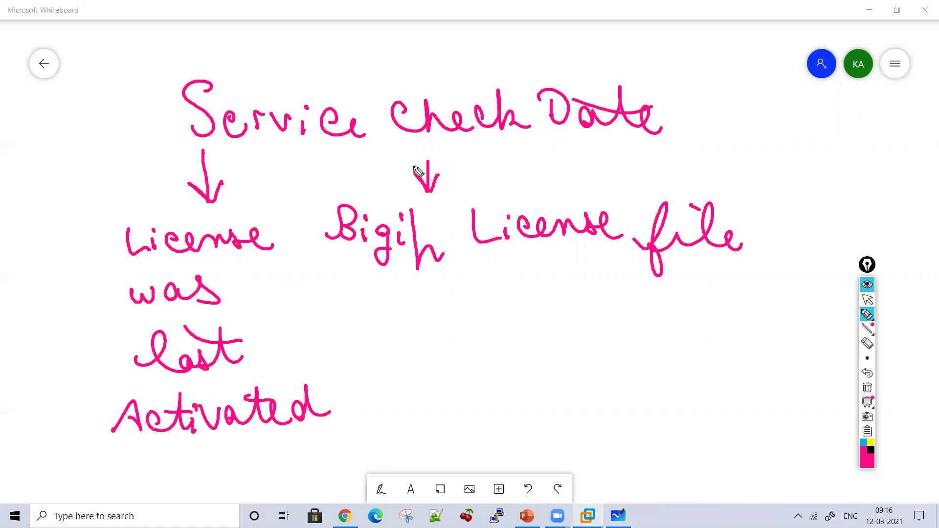
Step: Circle the Bigip License file note, bracket the last-activated note, then clear the board
mouse_move(356, 172)
mouse_down()
mouse_move(338, 274)
mouse_move(691, 161)
mouse_move(396, 169)
mouse_up()
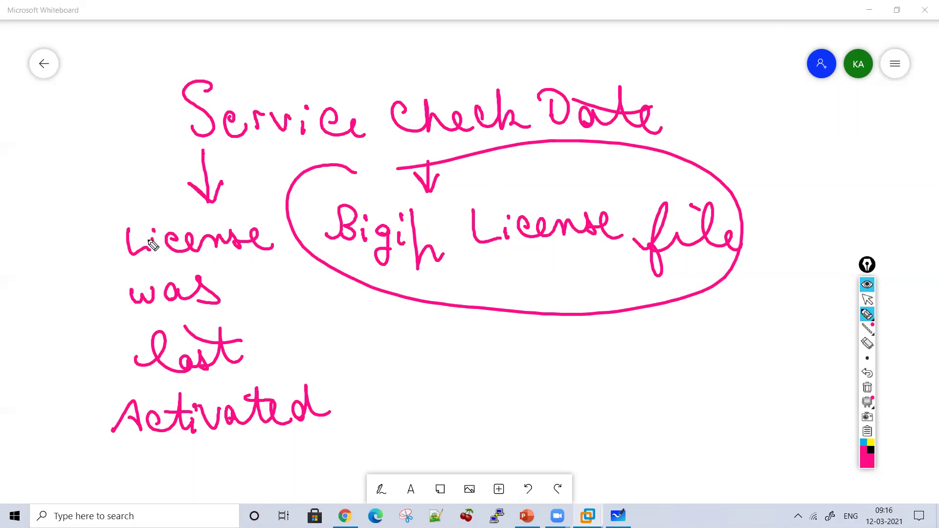
mouse_move(86, 244)
mouse_down()
mouse_move(78, 356)
mouse_move(113, 430)
mouse_up()
mouse_move(251, 222)
mouse_down()
mouse_move(360, 392)
mouse_move(333, 433)
mouse_up()
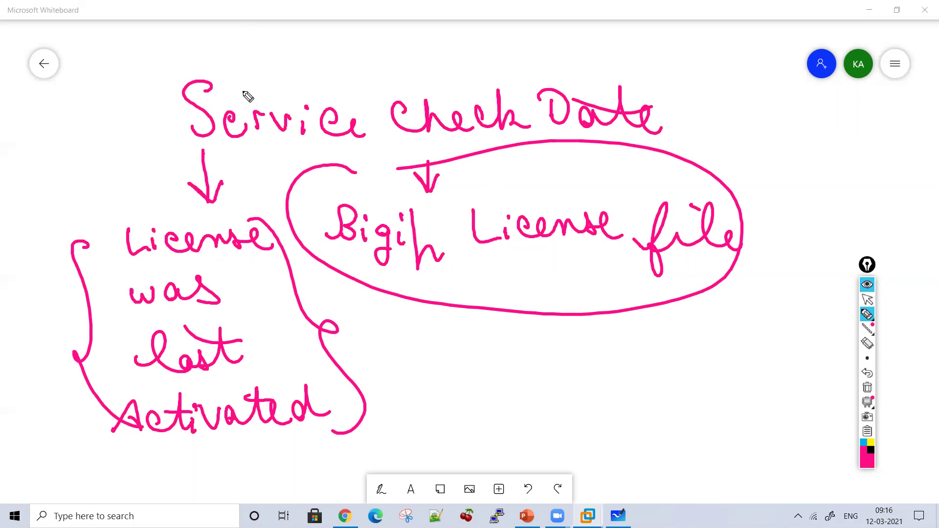
click(867, 387)
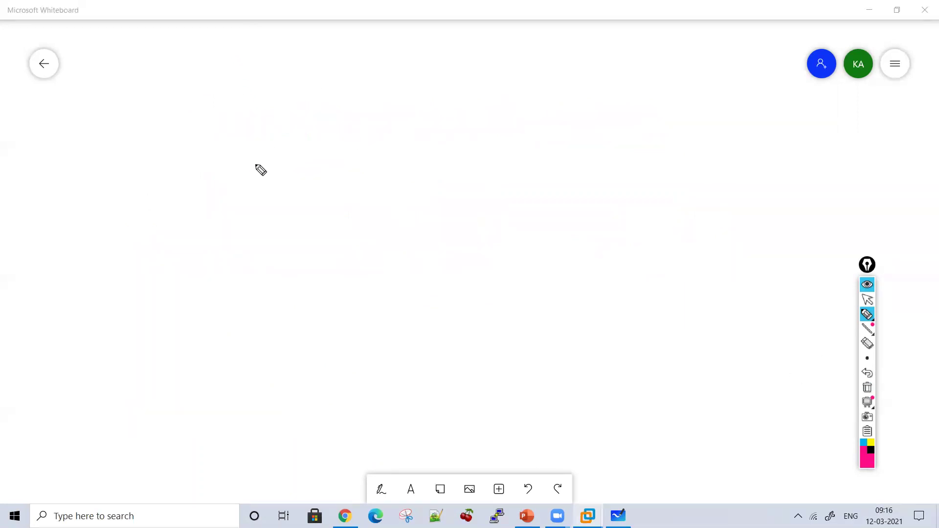
Step: Write the example of an active contract that ends on Dec 31, underlining it
mouse_move(248, 188)
mouse_down()
mouse_move(264, 172)
mouse_move(318, 178)
mouse_move(325, 160)
mouse_move(355, 159)
mouse_move(381, 176)
mouse_up()
mouse_move(427, 149)
mouse_down()
mouse_move(404, 159)
mouse_move(587, 188)
mouse_up()
drag(510, 164, 528, 149)
mouse_move(613, 143)
mouse_down()
mouse_move(667, 168)
mouse_move(706, 157)
mouse_move(712, 169)
mouse_up()
drag(592, 143, 622, 149)
drag(690, 161, 713, 149)
mouse_move(262, 244)
mouse_down()
mouse_move(293, 262)
mouse_move(329, 239)
mouse_move(414, 256)
mouse_move(482, 256)
mouse_move(465, 237)
mouse_move(509, 259)
mouse_move(563, 255)
mouse_up()
drag(591, 222, 600, 262)
drag(629, 203, 368, 191)
drag(549, 290, 315, 283)
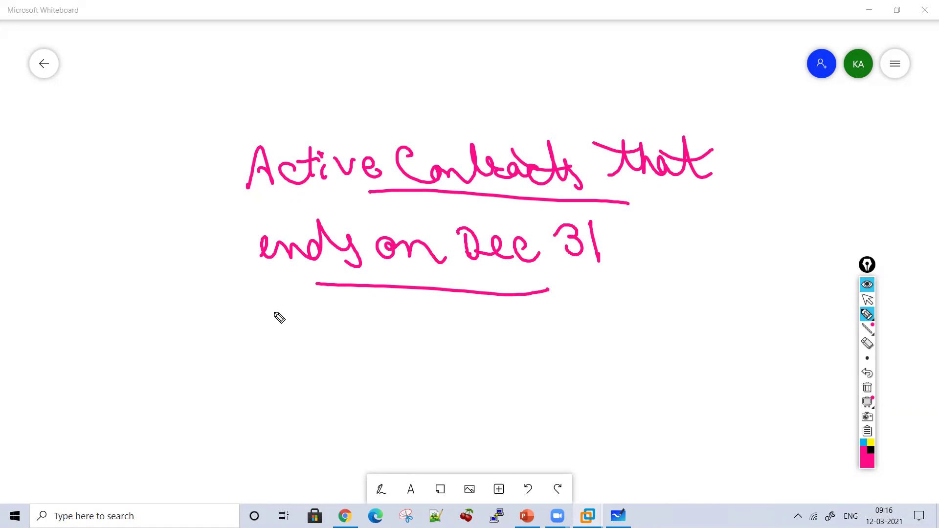
Step: Write 'License device on June 30' and mark June 30 with an arrow and circle
mouse_move(209, 312)
mouse_down()
mouse_move(236, 335)
mouse_move(312, 327)
mouse_move(381, 342)
mouse_move(432, 315)
mouse_move(549, 342)
mouse_up()
click(512, 304)
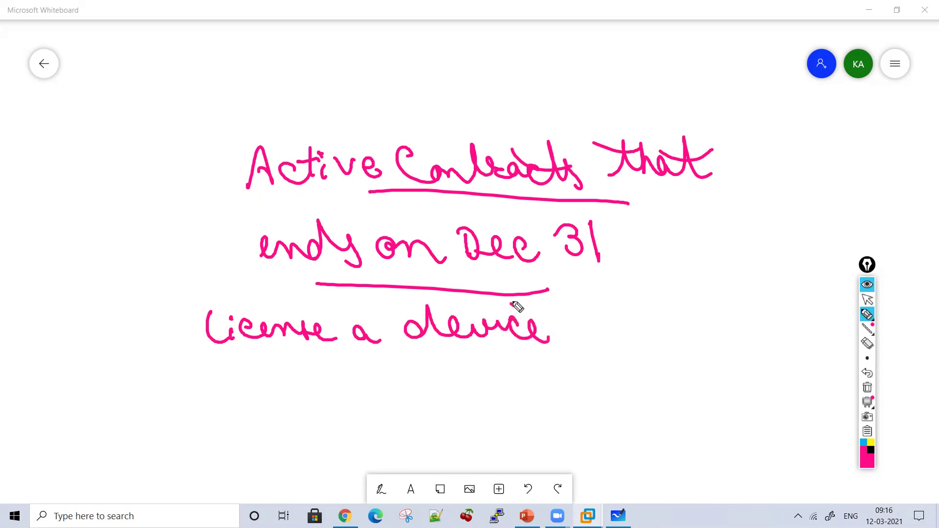
mouse_move(581, 311)
mouse_down()
mouse_move(620, 323)
mouse_move(661, 294)
mouse_up()
drag(646, 296, 650, 332)
drag(674, 306, 746, 318)
mouse_move(753, 289)
mouse_down()
mouse_move(775, 300)
mouse_move(759, 318)
mouse_up()
drag(802, 298, 797, 313)
mouse_move(597, 400)
mouse_down()
mouse_move(617, 394)
mouse_move(655, 344)
mouse_move(667, 364)
mouse_up()
mouse_move(660, 272)
mouse_down()
mouse_move(796, 339)
mouse_move(678, 253)
mouse_up()
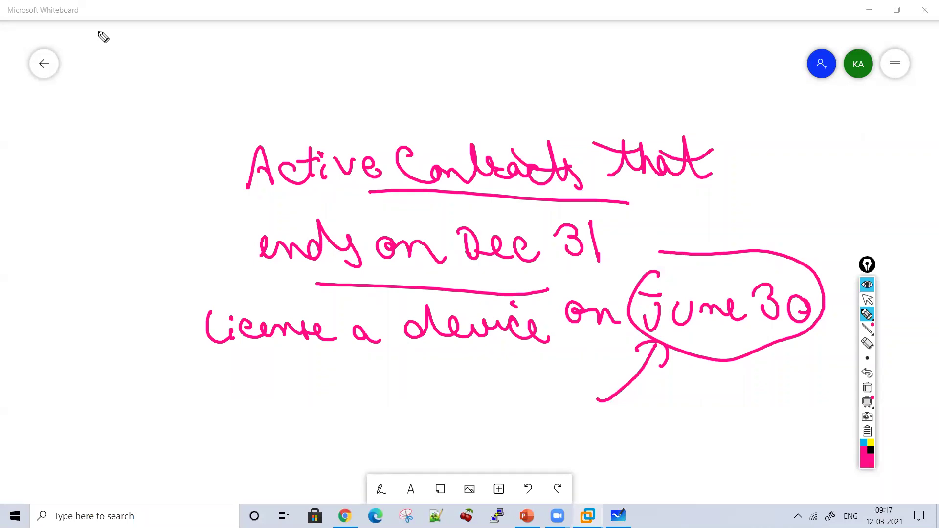
Step: Add underlined 'Service Check Date (Updated)' at top, arrow it from License, then clear
mouse_move(76, 101)
mouse_down()
mouse_move(86, 139)
mouse_move(157, 105)
mouse_move(161, 117)
mouse_move(277, 88)
mouse_move(431, 93)
mouse_move(451, 69)
mouse_move(439, 68)
mouse_move(472, 62)
mouse_up()
drag(454, 102, 86, 163)
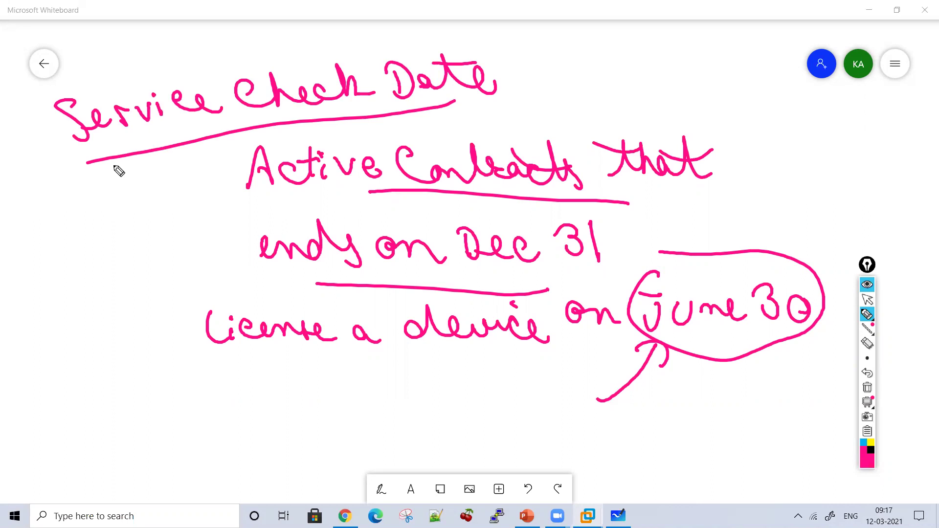
mouse_move(198, 311)
mouse_down()
mouse_move(152, 165)
mouse_move(186, 191)
mouse_up()
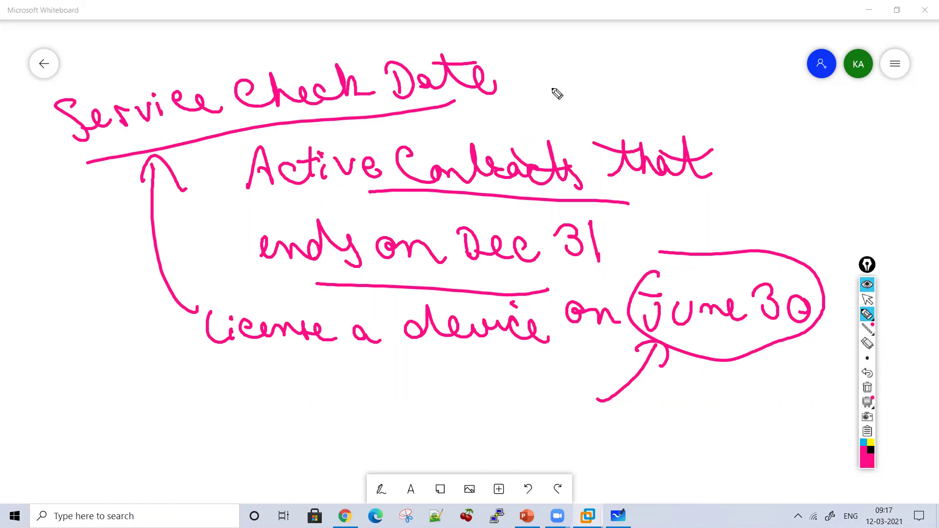
mouse_move(526, 49)
mouse_down()
mouse_move(570, 94)
mouse_move(623, 77)
mouse_move(649, 88)
mouse_move(716, 73)
mouse_move(702, 119)
mouse_up()
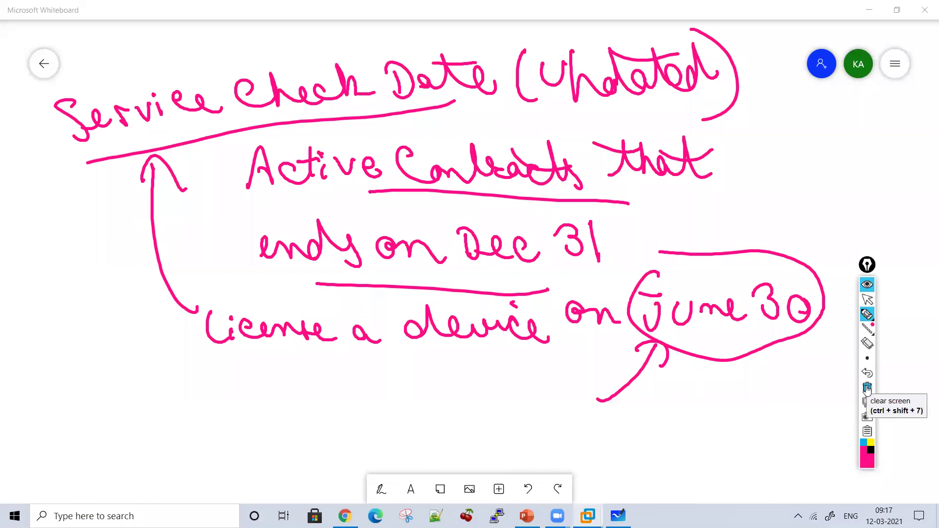
click(866, 388)
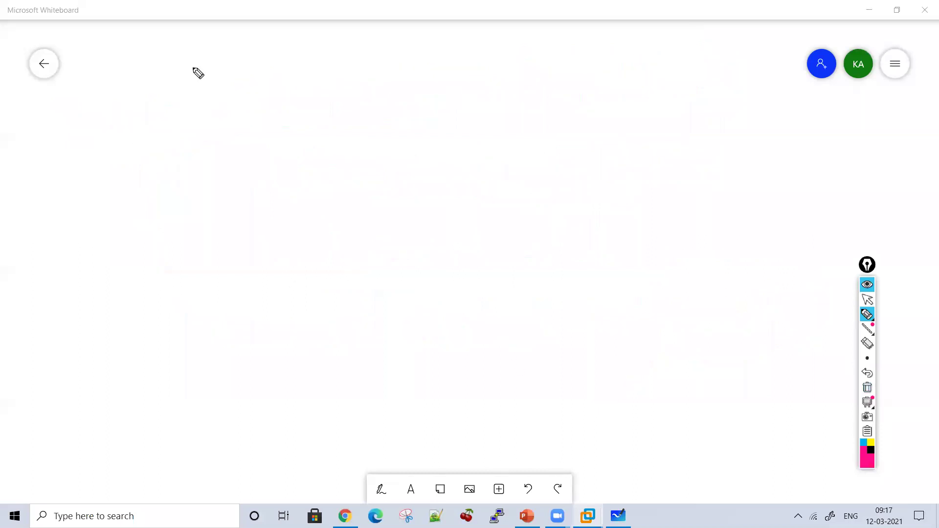
Step: Write 'Service Check Date' and 'License Check Date' as two columns split by a divider
mouse_move(186, 104)
mouse_down()
mouse_move(165, 116)
mouse_move(176, 146)
mouse_up()
drag(212, 133, 240, 140)
mouse_move(237, 142)
mouse_down()
mouse_move(247, 122)
mouse_move(293, 119)
mouse_move(398, 119)
mouse_move(440, 136)
mouse_move(472, 121)
mouse_move(486, 141)
mouse_up()
mouse_move(246, 177)
mouse_down()
mouse_move(266, 211)
mouse_move(366, 198)
mouse_move(308, 191)
mouse_up()
drag(499, 83, 526, 429)
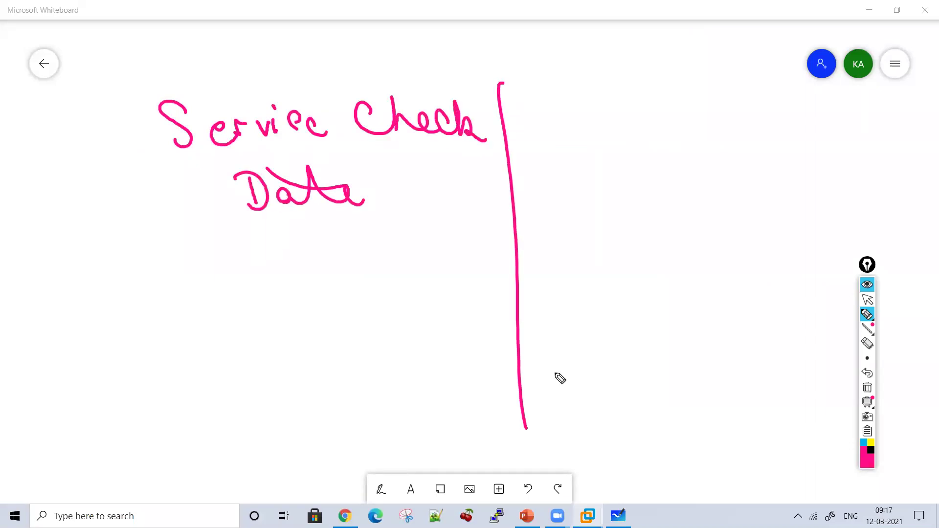
mouse_move(553, 107)
mouse_down()
mouse_move(561, 151)
mouse_move(608, 132)
mouse_move(726, 133)
mouse_up()
mouse_move(592, 168)
mouse_down()
mouse_move(585, 174)
mouse_move(612, 182)
mouse_move(687, 182)
mouse_up()
mouse_move(739, 157)
mouse_down()
mouse_move(742, 174)
mouse_move(775, 184)
mouse_move(821, 174)
mouse_move(750, 140)
mouse_up()
Step: Under Service Check Date, write item 1: 'License Last Activated'
drag(59, 237, 61, 250)
mouse_move(73, 253)
mouse_down()
mouse_move(84, 264)
mouse_move(86, 257)
mouse_up()
mouse_move(125, 232)
mouse_down()
mouse_move(154, 259)
mouse_move(260, 252)
mouse_move(315, 262)
mouse_move(377, 243)
mouse_move(431, 252)
mouse_up()
mouse_move(117, 312)
mouse_down()
mouse_move(124, 339)
mouse_move(176, 329)
mouse_move(244, 336)
mouse_move(292, 322)
mouse_move(401, 331)
mouse_move(444, 310)
mouse_move(482, 314)
mouse_up()
drag(371, 292, 394, 312)
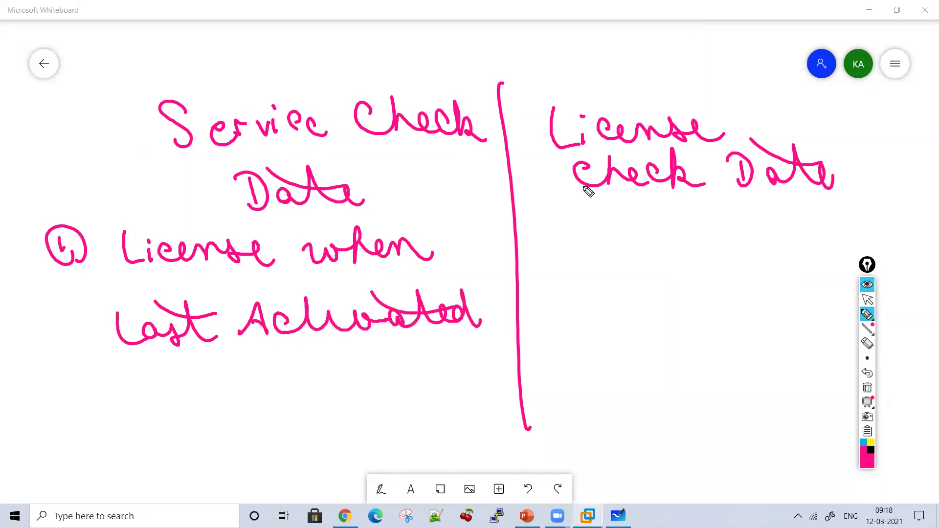
Step: Under License Check Date, arrow to 'Static Date built into Bigip Software', and add '16.0.0' on top
mouse_move(618, 198)
mouse_down()
mouse_move(618, 225)
mouse_move(593, 244)
mouse_move(681, 262)
mouse_move(691, 241)
mouse_up()
drag(619, 225, 651, 243)
mouse_move(741, 260)
mouse_down()
mouse_move(737, 246)
mouse_move(767, 264)
mouse_move(821, 247)
mouse_move(752, 230)
mouse_up()
mouse_move(586, 299)
mouse_down()
mouse_move(617, 318)
mouse_move(691, 322)
mouse_move(732, 319)
mouse_move(769, 293)
mouse_move(796, 313)
mouse_up()
click(718, 282)
mouse_move(573, 353)
mouse_down()
mouse_move(593, 377)
mouse_move(614, 377)
mouse_move(618, 408)
mouse_move(638, 371)
mouse_move(666, 398)
mouse_up()
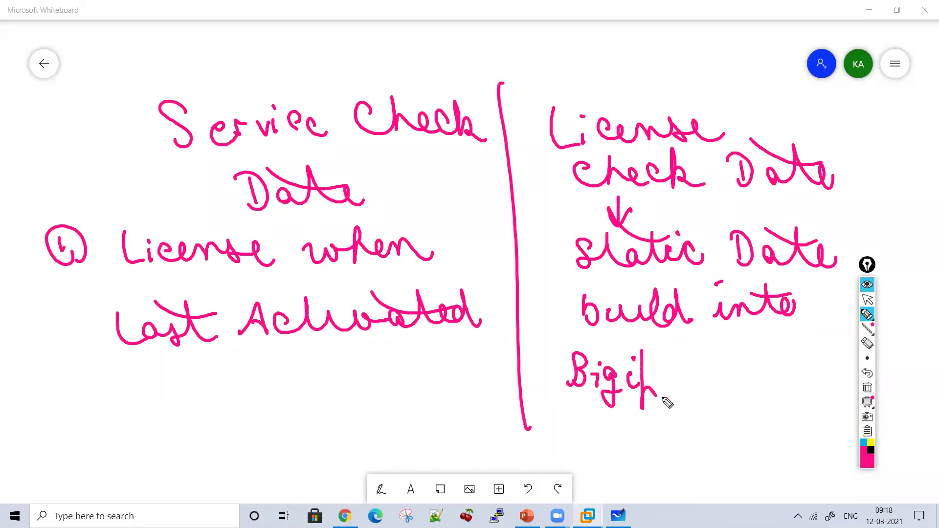
mouse_move(696, 356)
mouse_down()
mouse_move(718, 373)
mouse_move(721, 361)
mouse_move(748, 373)
mouse_move(847, 373)
mouse_up()
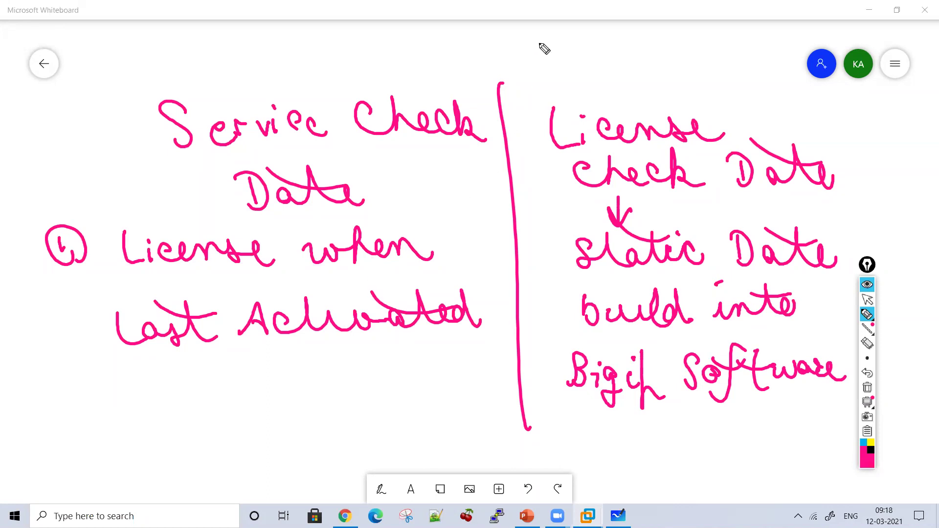
mouse_move(522, 51)
mouse_down()
mouse_move(549, 63)
mouse_move(621, 54)
mouse_move(653, 68)
mouse_up()
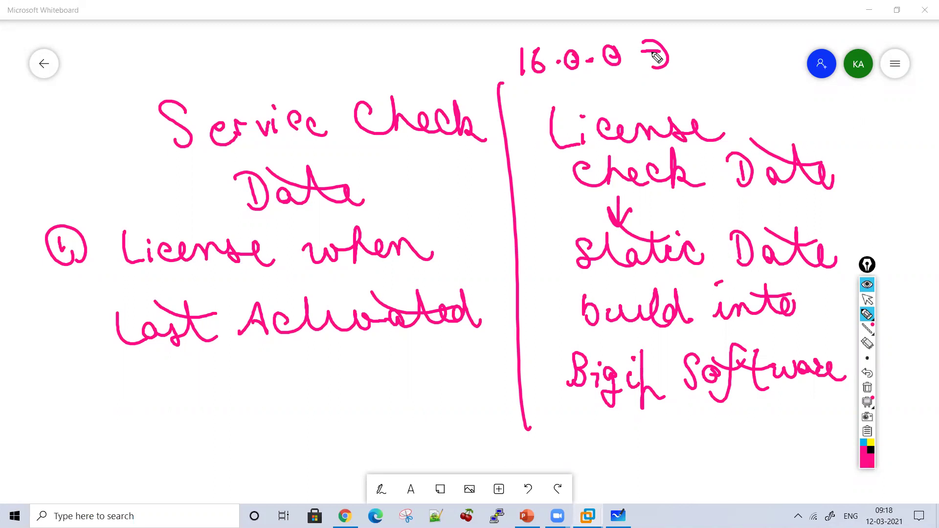
Step: Stop inking and open google.com in a new Chrome tab, clearing leftover ink
click(866, 300)
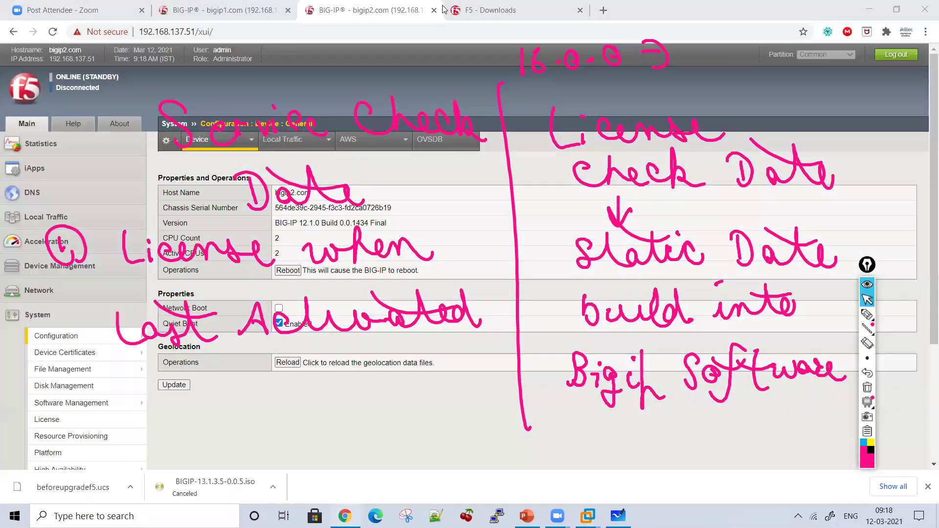
key(alt+Tab)
click(609, 10)
text(google.com)
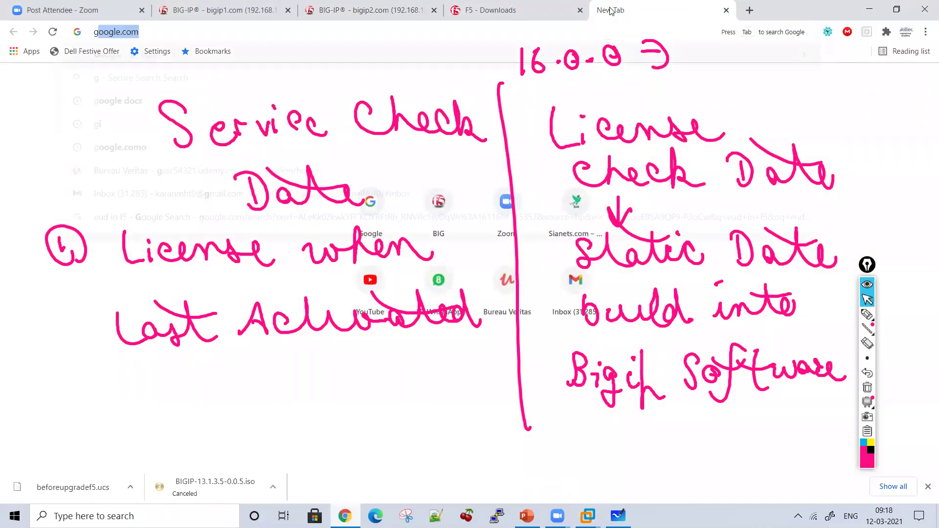
key(Return)
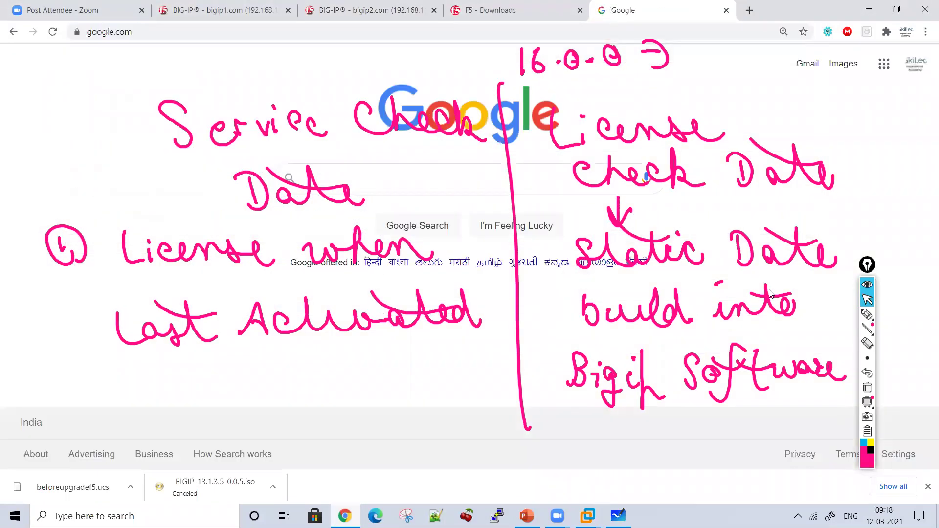
click(867, 387)
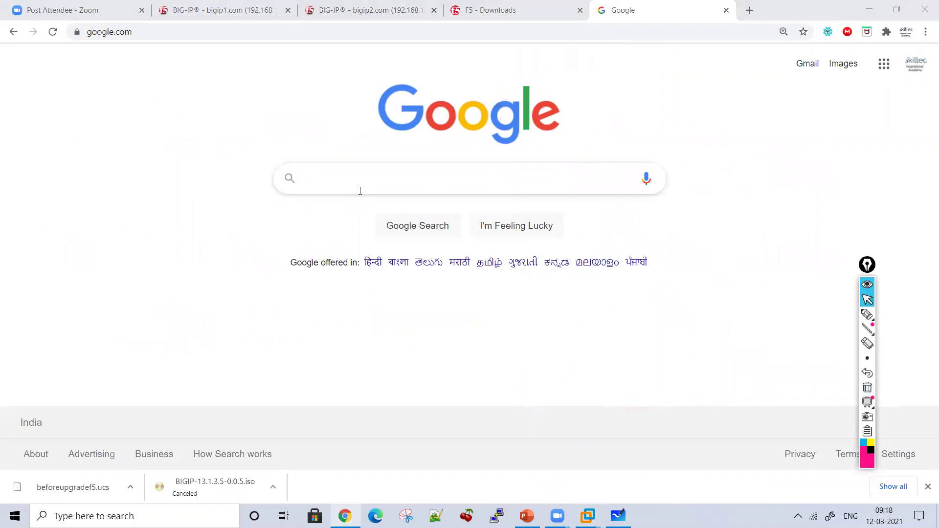
Step: Search 'k7727 f5', open the K7727 article, and return to the bigip2 tab
click(360, 190)
text(k7)
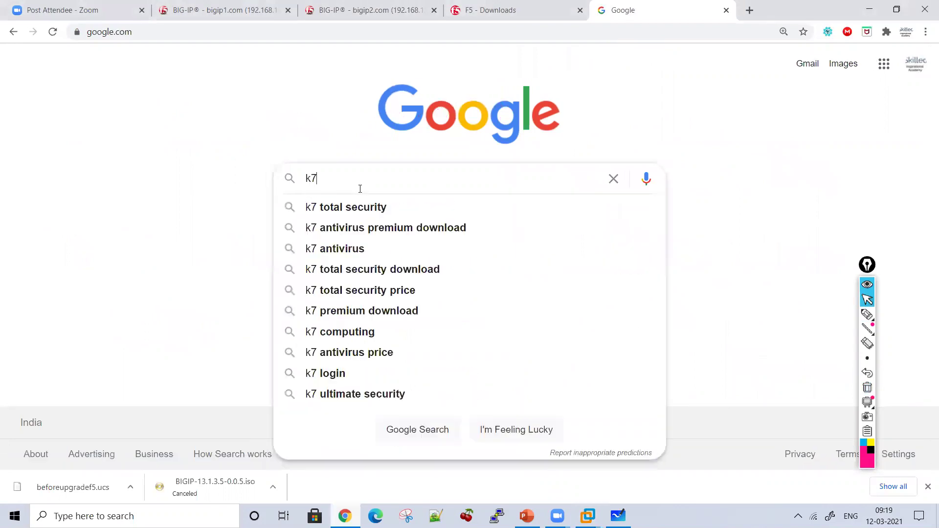
text(727 f5)
key(Return)
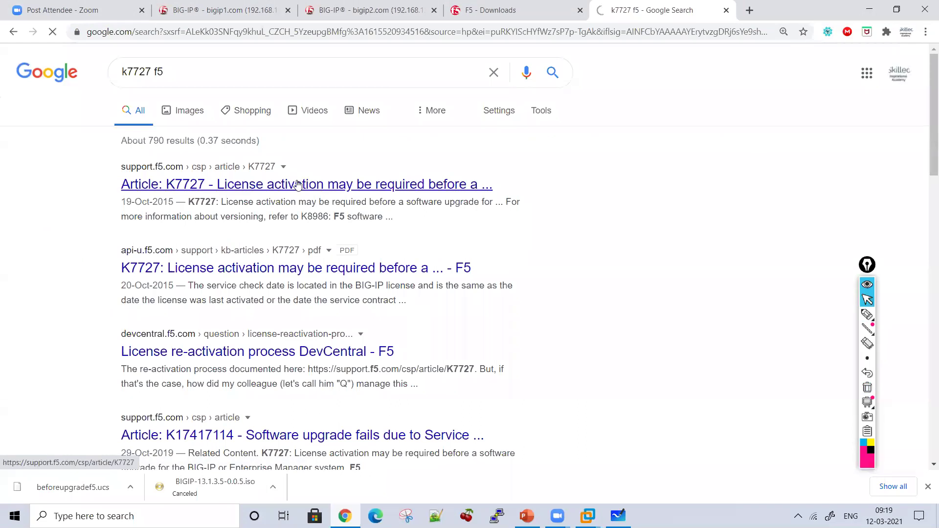
click(298, 184)
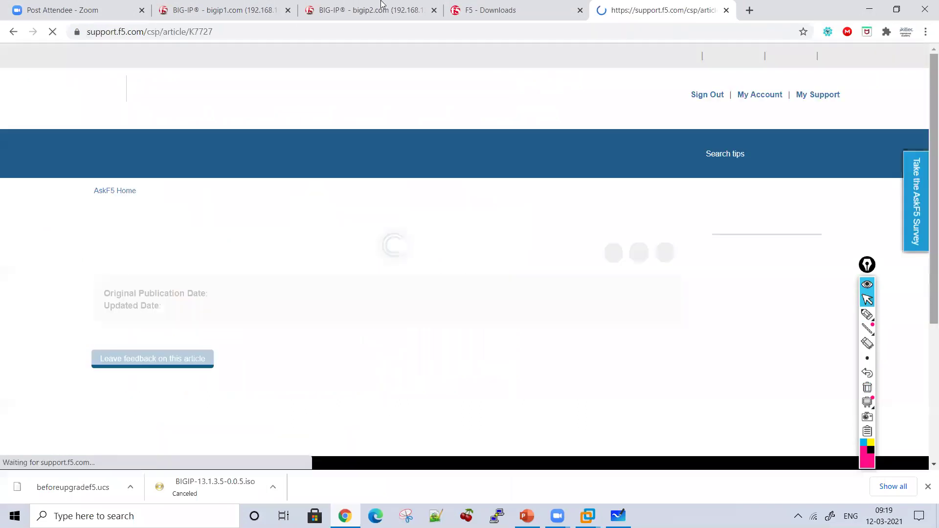
click(357, 8)
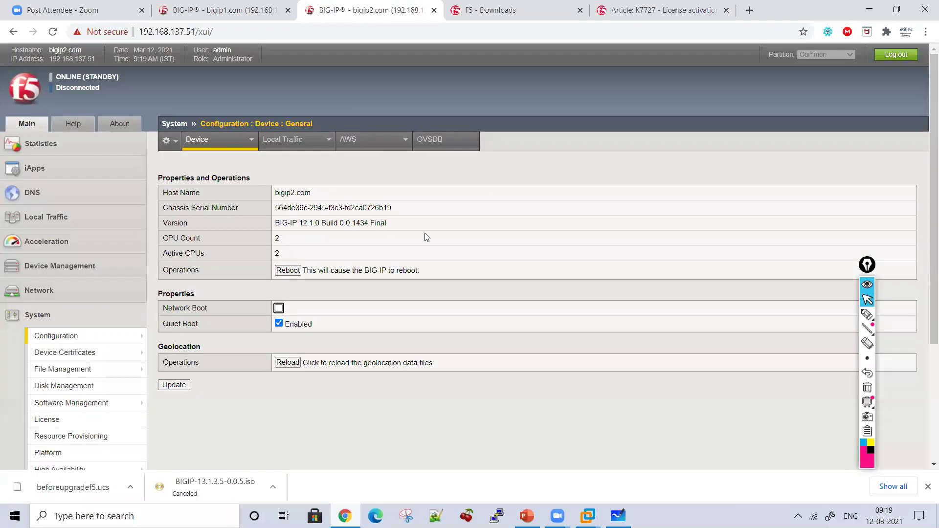
Step: Write and circle the target version 13.1.3 on bigip2's page with a down arrow
click(866, 314)
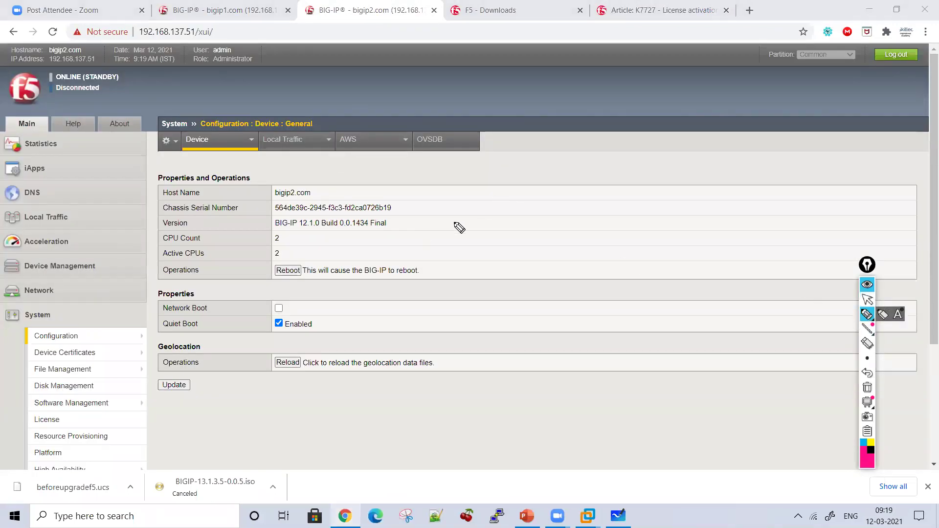
drag(459, 193, 463, 212)
mouse_move(470, 189)
mouse_down()
mouse_move(483, 211)
mouse_move(541, 218)
mouse_move(566, 262)
mouse_move(546, 260)
mouse_move(498, 299)
mouse_up()
click(497, 203)
click(521, 205)
drag(484, 281, 512, 283)
Step: Write 'Service Check Date' below the arrow and begin 'License Check Date' beneath it
mouse_move(470, 319)
mouse_down()
mouse_move(452, 341)
mouse_move(621, 316)
mouse_move(676, 334)
mouse_move(712, 313)
mouse_move(739, 315)
mouse_move(761, 334)
mouse_up()
mouse_move(781, 295)
mouse_down()
mouse_move(783, 337)
mouse_move(811, 329)
mouse_up()
drag(724, 288, 782, 305)
mouse_move(472, 372)
mouse_down()
mouse_move(480, 402)
mouse_move(489, 403)
mouse_up()
mouse_move(492, 387)
mouse_down()
mouse_move(492, 404)
mouse_move(551, 383)
mouse_move(671, 391)
mouse_move(761, 372)
mouse_move(785, 391)
mouse_move(814, 372)
mouse_move(760, 328)
mouse_up()
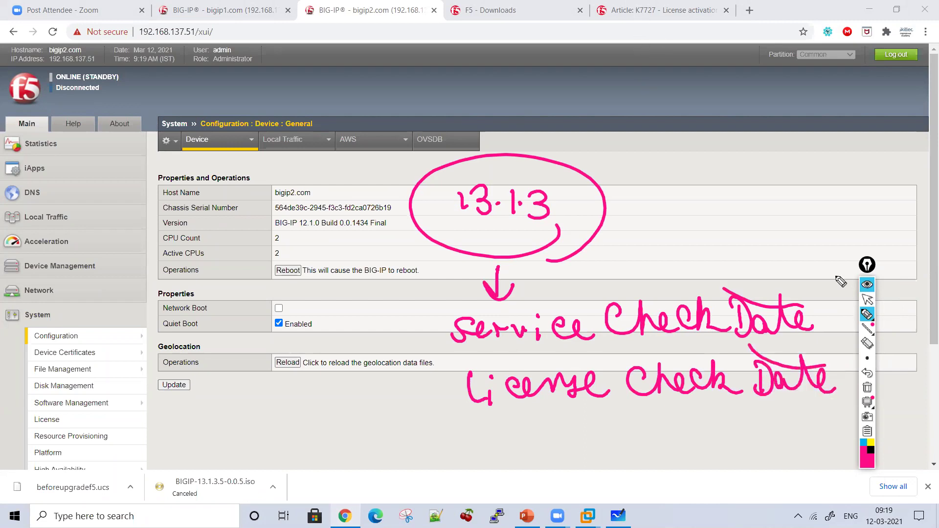
Step: Clear the screen ink and scroll article K7727 to its License Check Date table
click(644, 11)
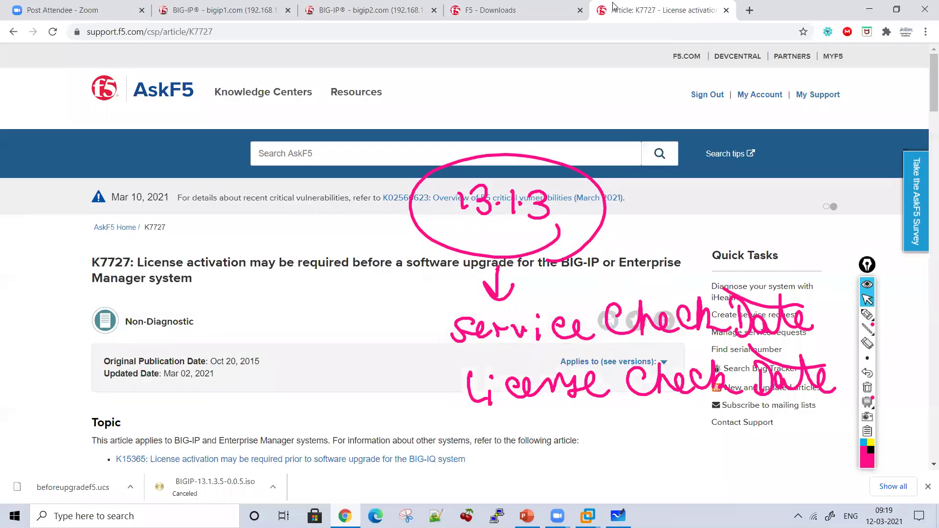
click(867, 388)
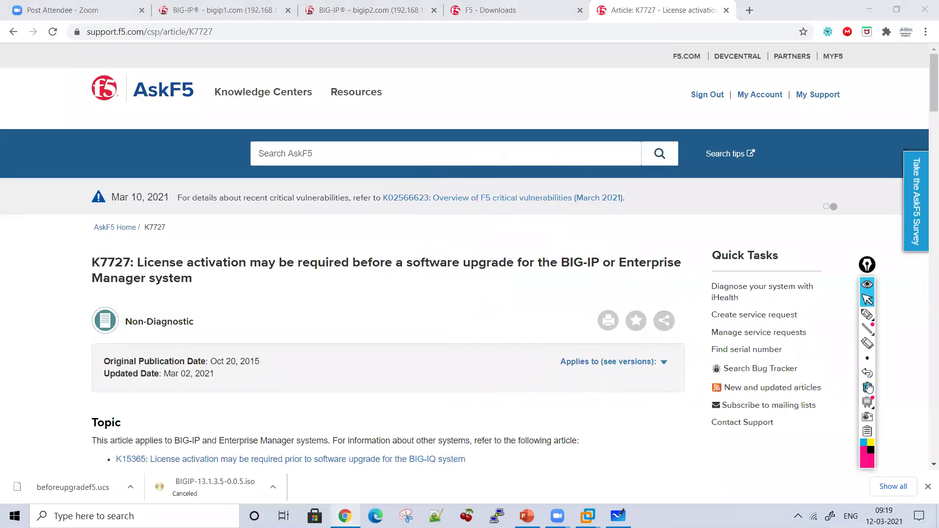
scroll(925, 158, down, 4)
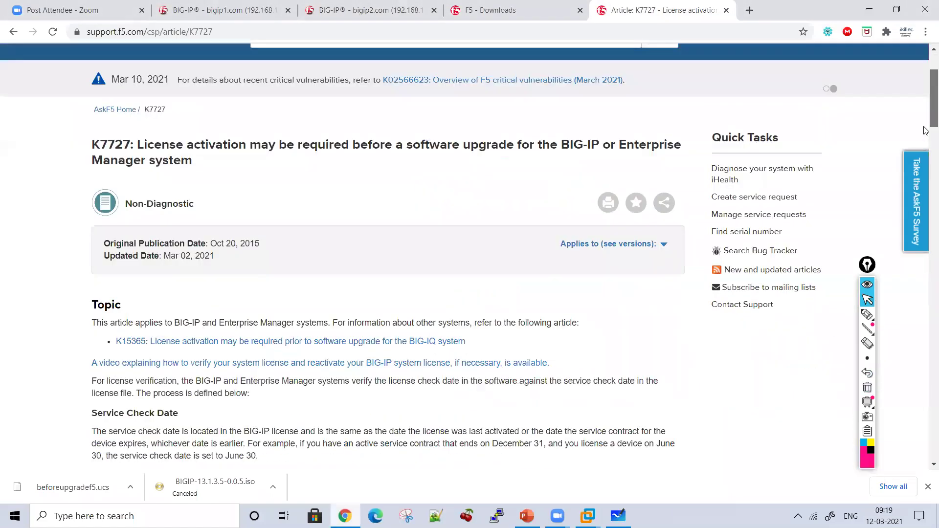
scroll(925, 162, down, 6)
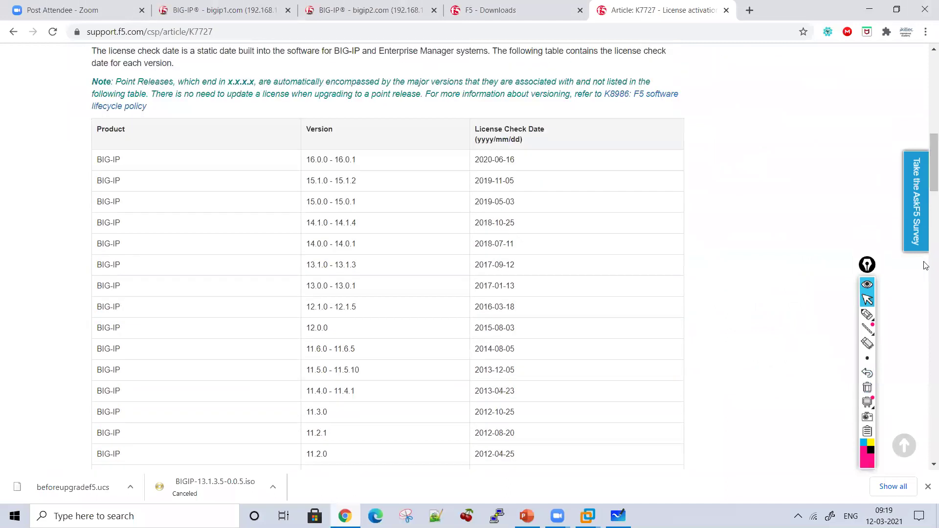
scroll(925, 171, up, 1)
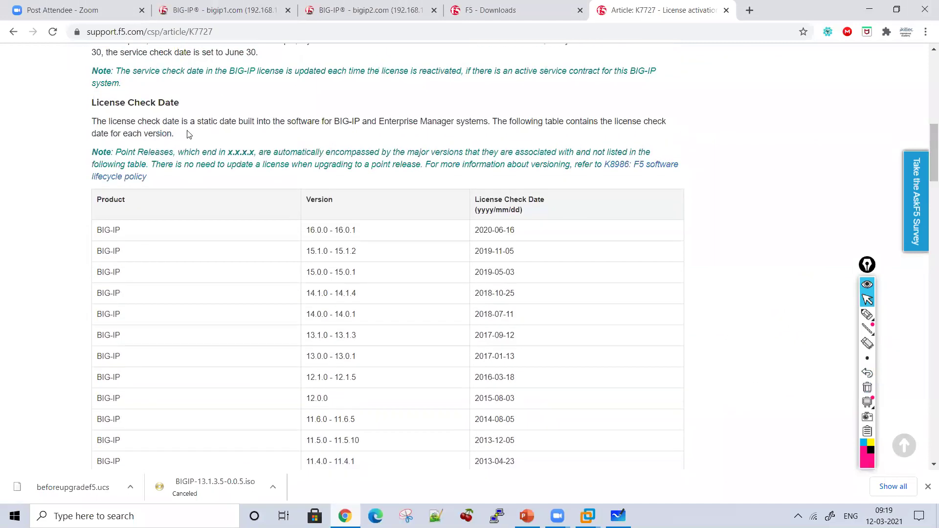
scroll(925, 161, down, 3)
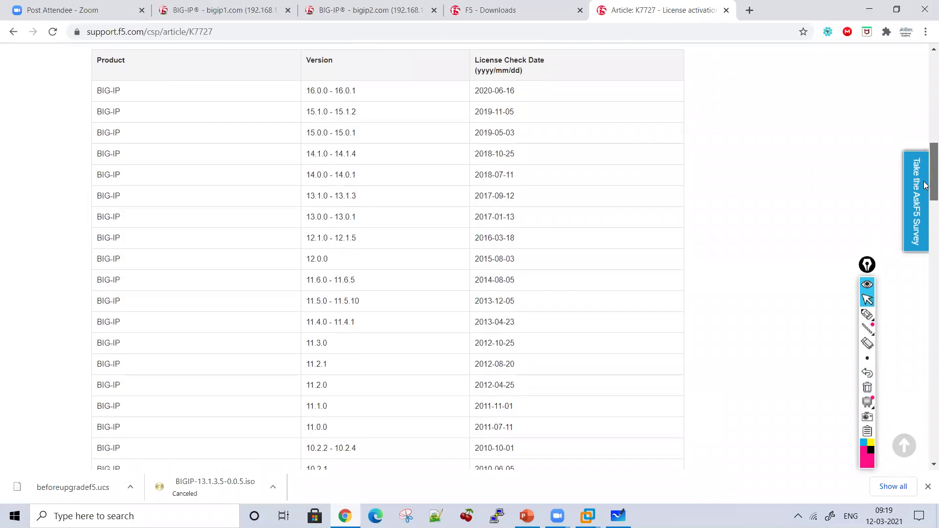
Step: Mark the License Check Date table in pink ink and point an arrow at 2017-09-12
click(867, 315)
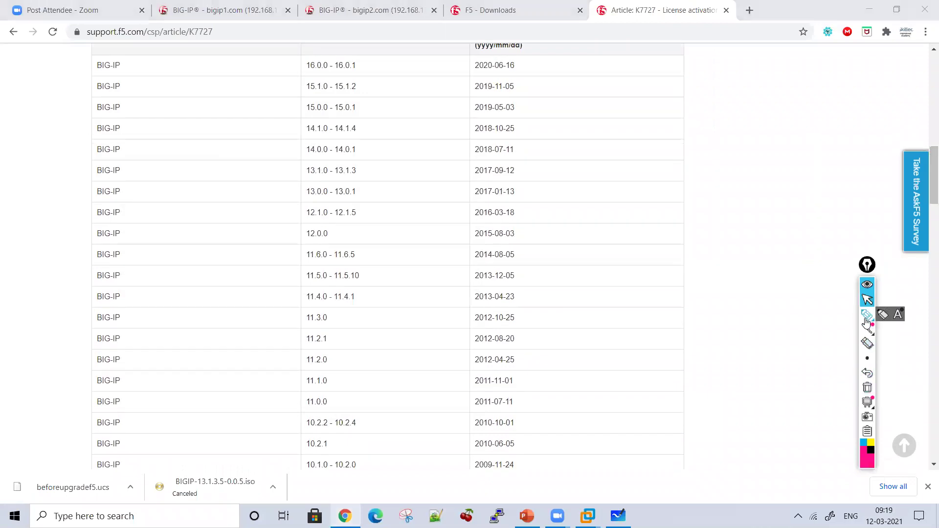
drag(80, 60, 46, 160)
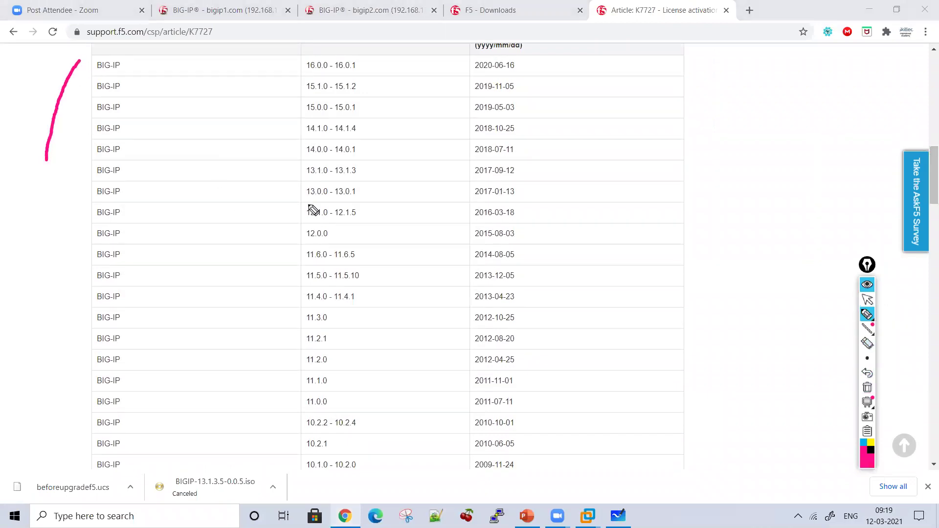
mouse_move(524, 175)
mouse_down()
mouse_move(551, 174)
mouse_move(538, 185)
mouse_up()
click(867, 300)
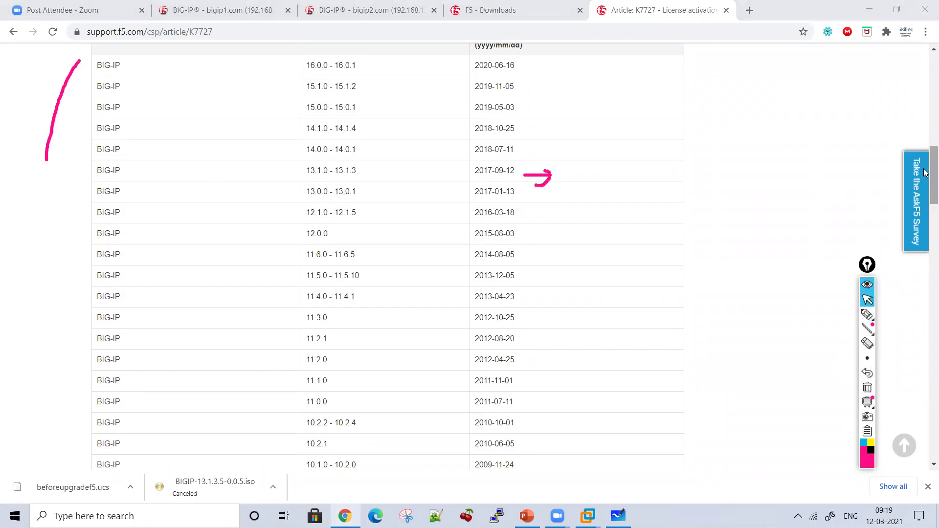
scroll(926, 171, up, 2)
scroll(925, 169, down, 1)
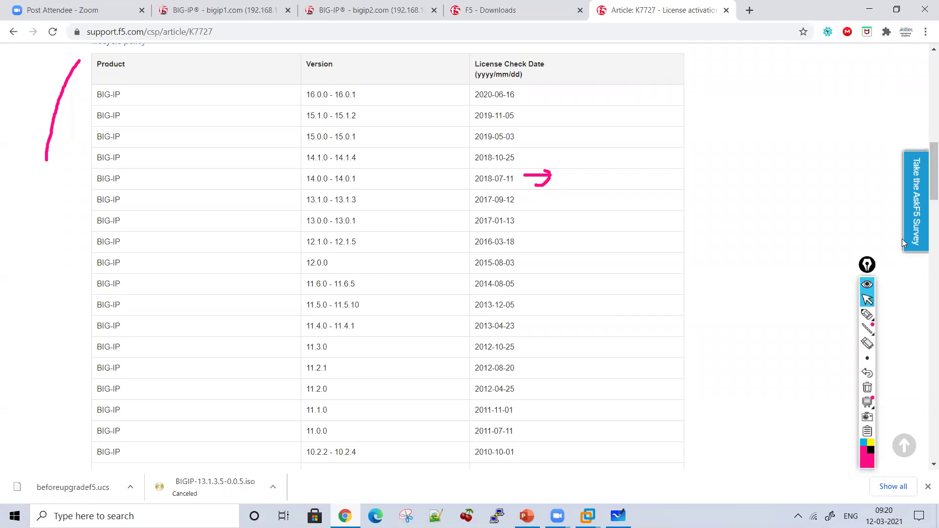
Step: Bracket the 13.1.0 - 13.1.3 row and handwrite a circled 2017-09-12 beside the table
click(868, 315)
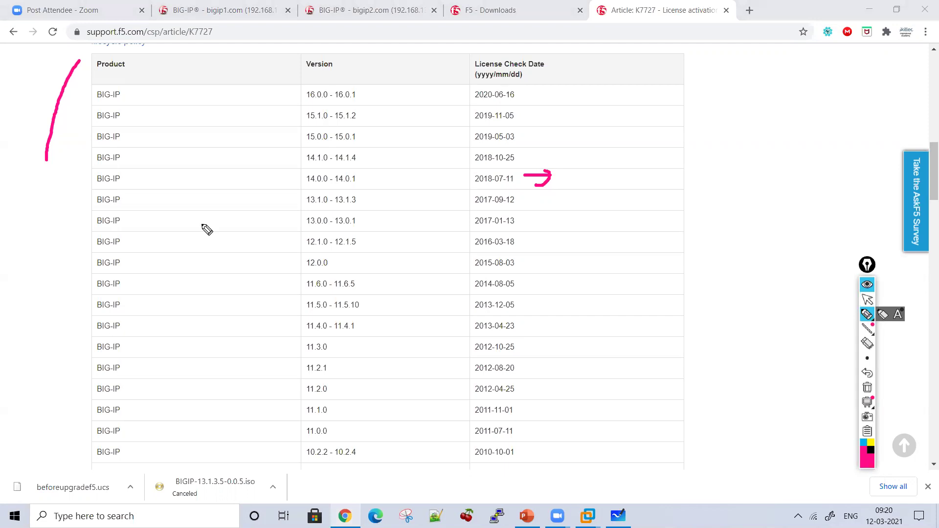
mouse_move(149, 206)
mouse_down()
mouse_move(274, 195)
mouse_move(267, 208)
mouse_move(335, 210)
mouse_up()
drag(356, 179, 382, 215)
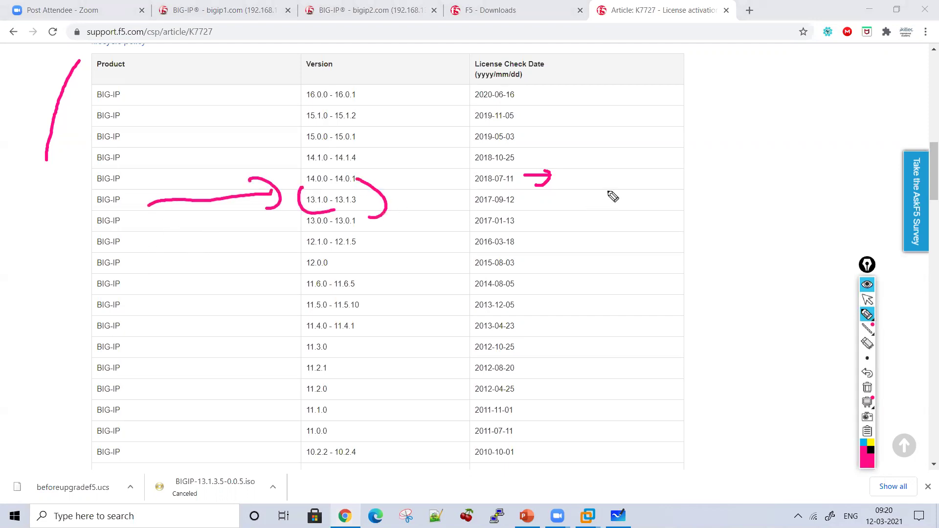
mouse_move(583, 140)
mouse_down()
mouse_move(610, 156)
mouse_move(630, 143)
mouse_up()
drag(640, 124, 641, 151)
drag(646, 128, 677, 126)
mouse_move(649, 128)
mouse_down()
mouse_move(648, 152)
mouse_move(707, 120)
mouse_move(727, 124)
mouse_move(734, 143)
mouse_move(762, 125)
mouse_up()
drag(777, 114, 779, 133)
drag(797, 114, 848, 131)
mouse_move(823, 181)
mouse_down()
mouse_move(519, 171)
mouse_move(884, 112)
mouse_move(810, 194)
mouse_up()
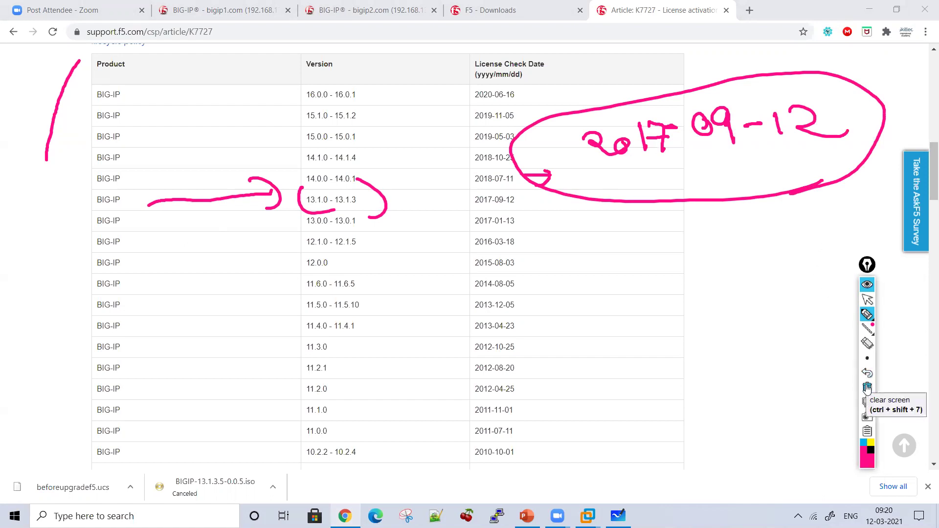
click(867, 300)
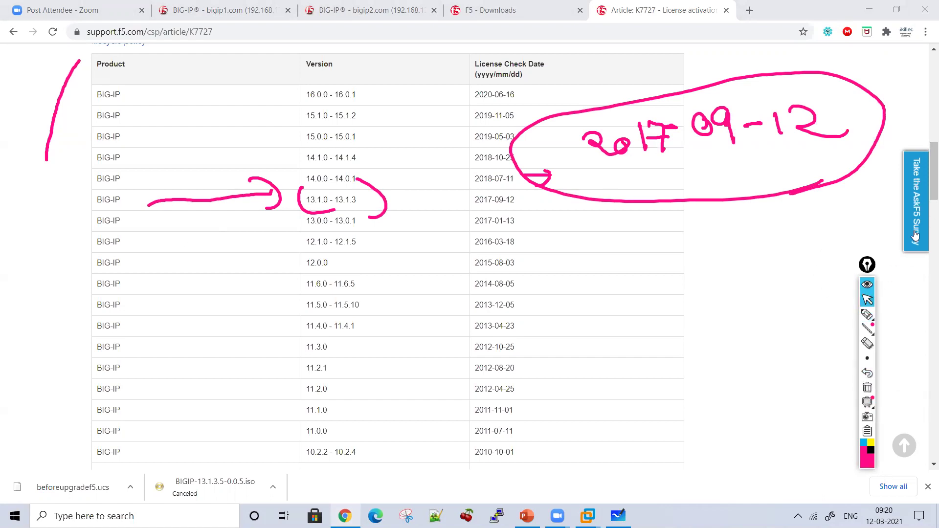
scroll(922, 195, up, 2)
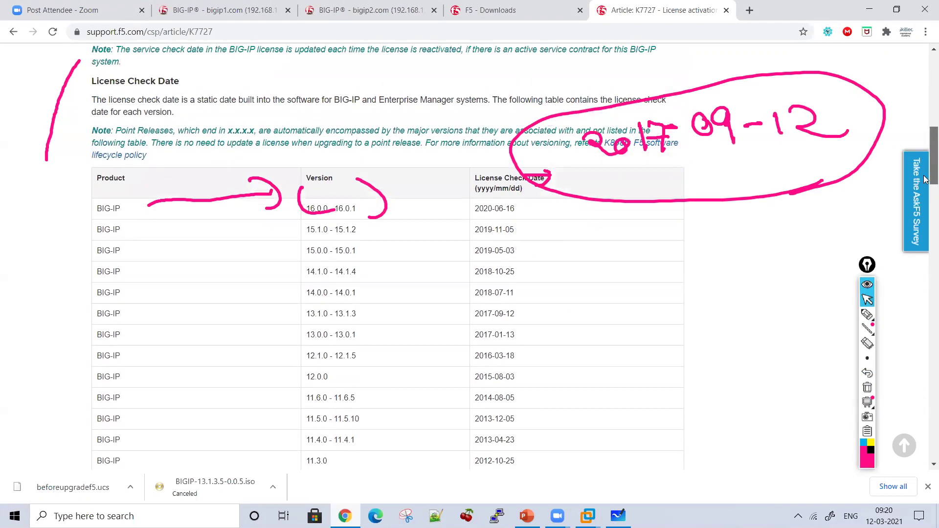
scroll(924, 181, down, 2)
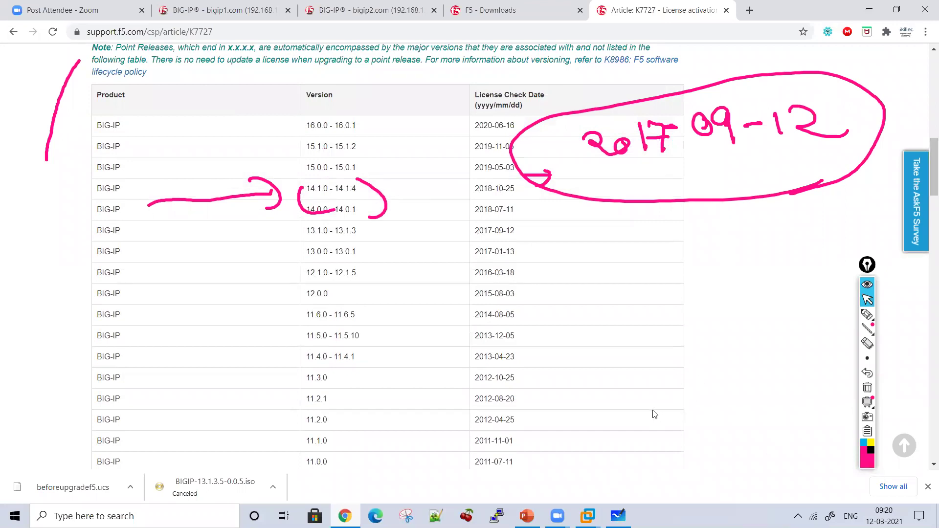
Step: On a cleared whiteboard, handwrite 'License Check Date' with a down arrow under it
key(alt+Tab)
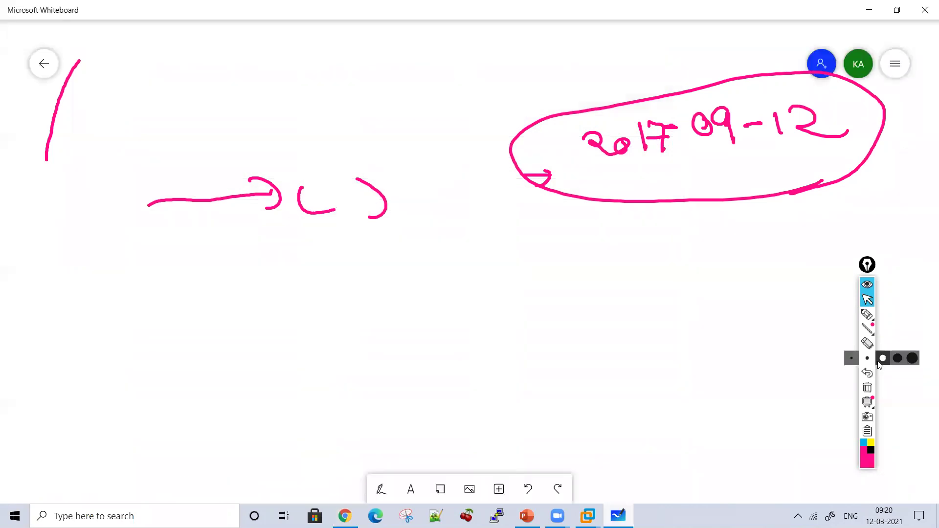
click(866, 388)
click(866, 315)
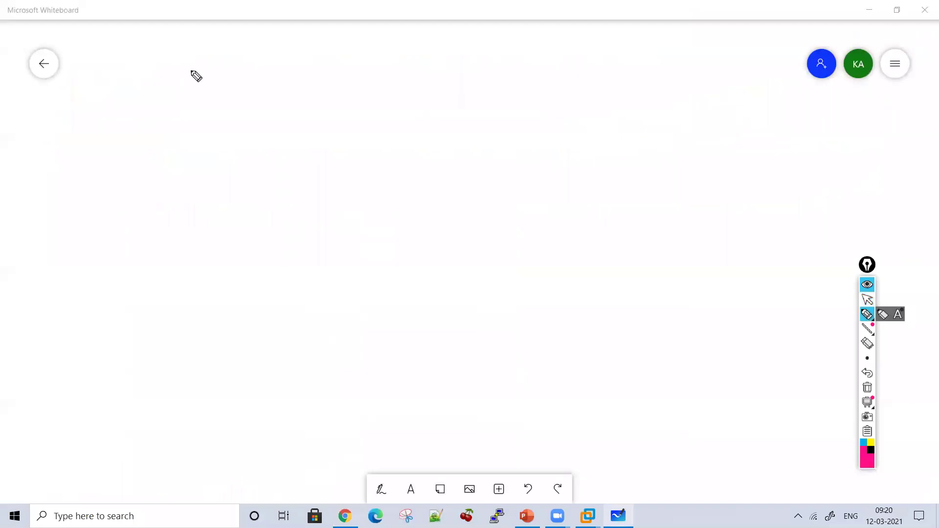
mouse_move(172, 76)
mouse_down()
mouse_move(198, 116)
mouse_move(297, 91)
mouse_move(326, 111)
mouse_up()
click(206, 93)
mouse_move(373, 80)
mouse_down()
mouse_move(461, 101)
mouse_move(478, 73)
mouse_move(504, 103)
mouse_up()
mouse_move(521, 72)
mouse_down()
mouse_move(585, 104)
mouse_move(629, 96)
mouse_up()
drag(555, 74, 619, 72)
drag(377, 138, 376, 171)
mouse_move(358, 152)
mouse_down()
mouse_move(380, 165)
mouse_move(384, 154)
mouse_up()
Step: Check the license table again, then write 2017-09-12 under the arrow
click(867, 299)
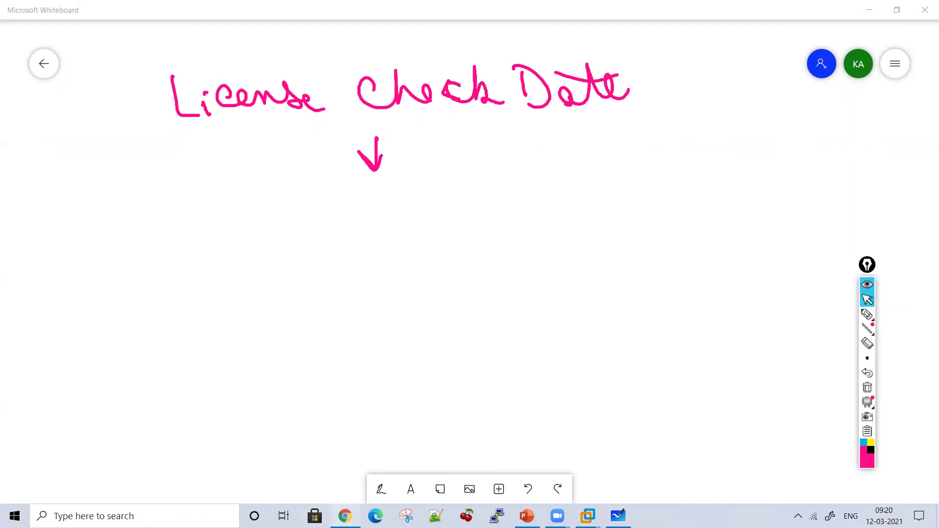
click(345, 516)
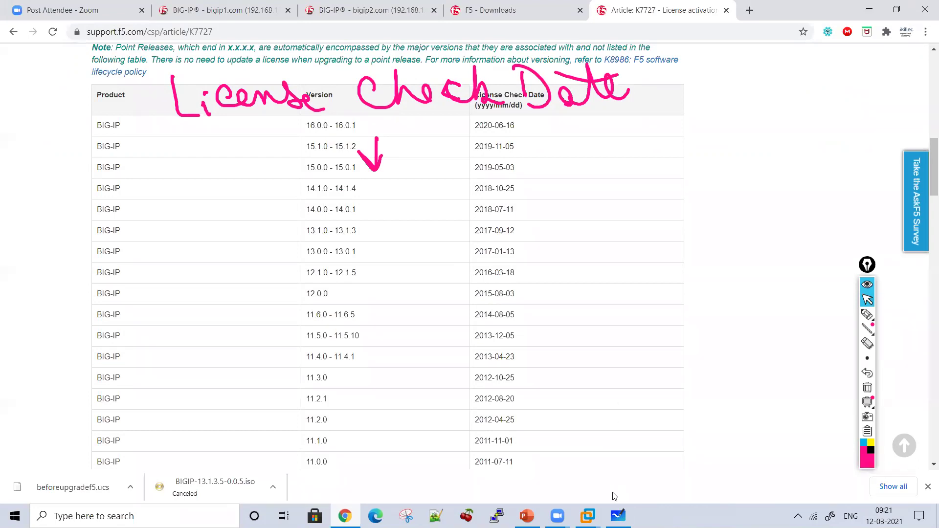
click(867, 314)
mouse_move(222, 201)
mouse_down()
mouse_move(253, 229)
mouse_move(264, 211)
mouse_move(280, 218)
mouse_up()
mouse_move(293, 195)
mouse_down()
mouse_move(309, 222)
mouse_move(379, 203)
mouse_move(373, 196)
mouse_up()
drag(395, 186, 404, 226)
drag(430, 201, 474, 213)
drag(492, 191, 531, 210)
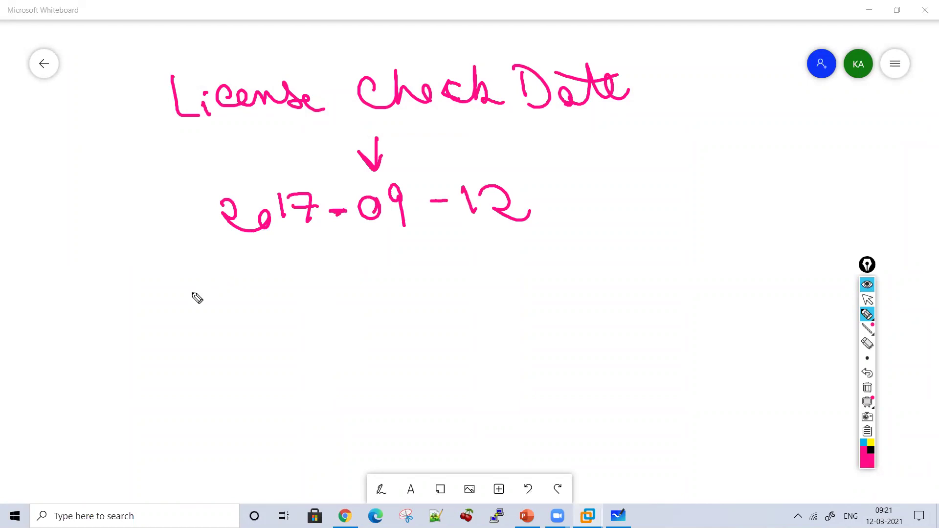
Step: Write 'Service Check Date' below the date with a down arrow beneath it
mouse_move(167, 282)
mouse_down()
mouse_move(148, 317)
mouse_move(196, 313)
mouse_move(214, 298)
mouse_move(249, 296)
mouse_move(256, 310)
mouse_up()
mouse_move(281, 299)
mouse_down()
mouse_move(288, 318)
mouse_move(312, 318)
mouse_up()
click(255, 289)
mouse_move(368, 299)
mouse_down()
mouse_move(400, 325)
mouse_move(433, 295)
mouse_move(492, 309)
mouse_up()
mouse_move(522, 308)
mouse_down()
mouse_move(515, 291)
mouse_move(528, 305)
mouse_up()
drag(548, 295, 559, 308)
drag(578, 267, 622, 304)
drag(538, 266, 608, 276)
drag(350, 346, 348, 374)
drag(328, 356, 356, 362)
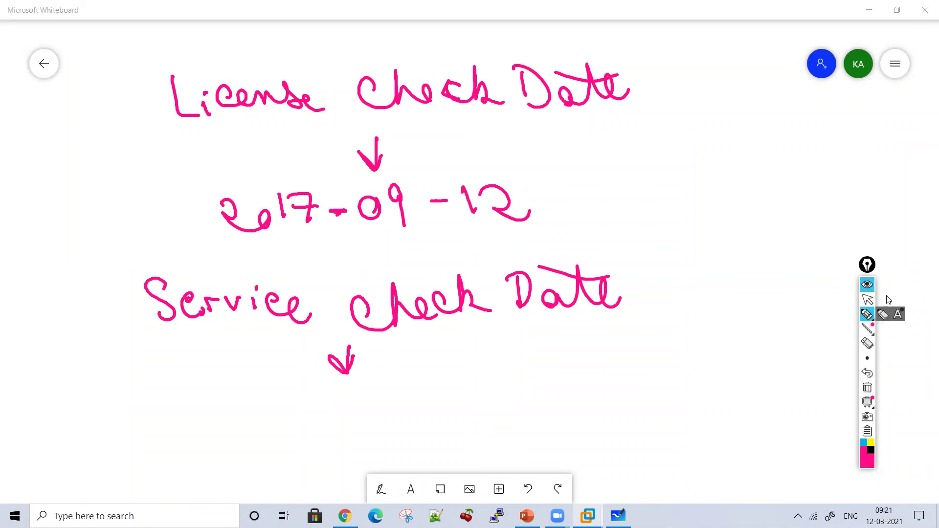
click(867, 300)
Step: Launch PuTTY, open and close an SSH session to 192.168.137.50, and return to bigip2
click(102, 513)
text(putty)
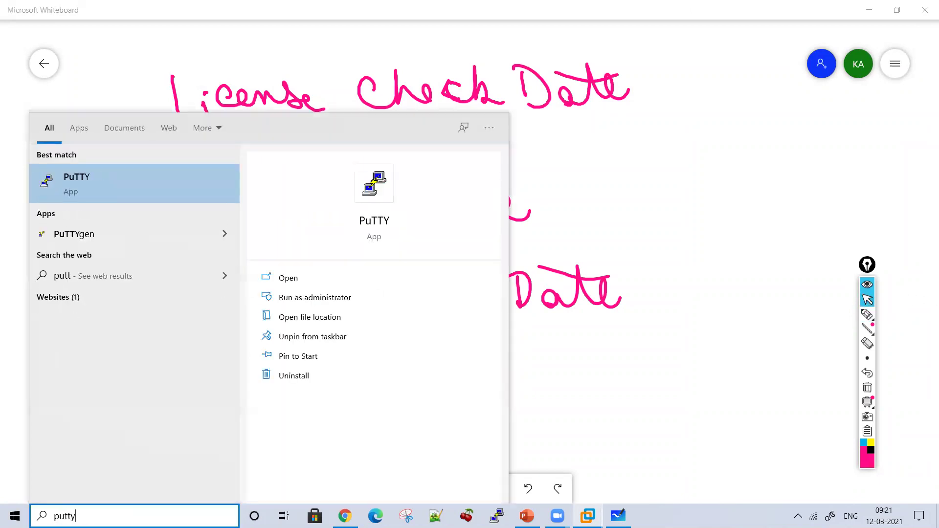
key(Return)
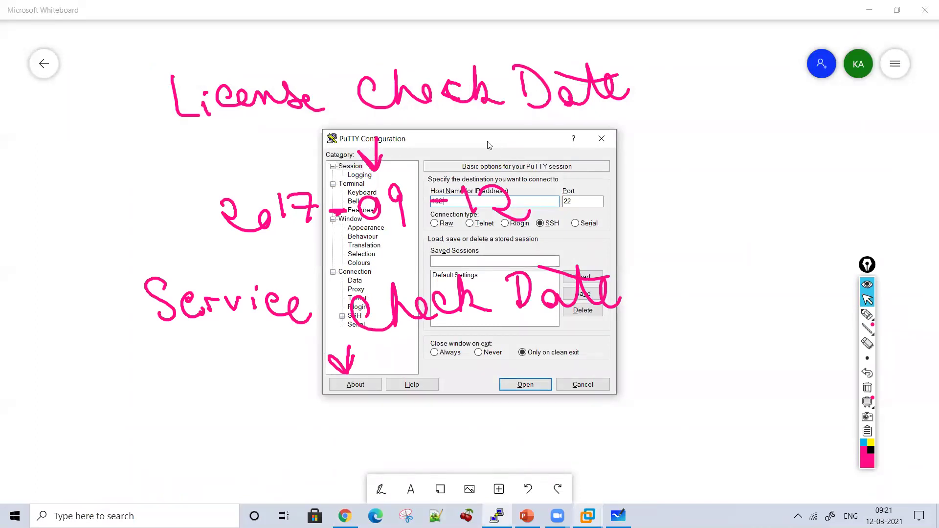
drag(488, 145, 642, 119)
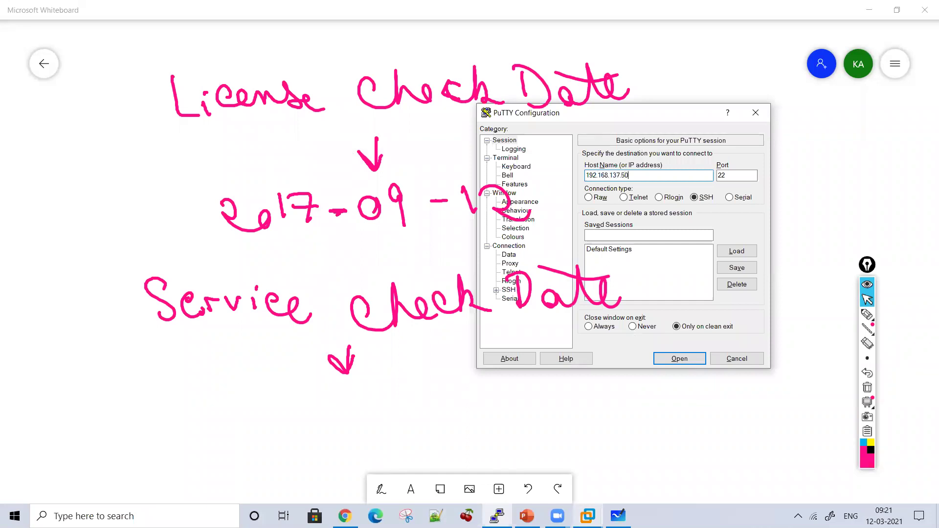
key(Return)
click(435, 61)
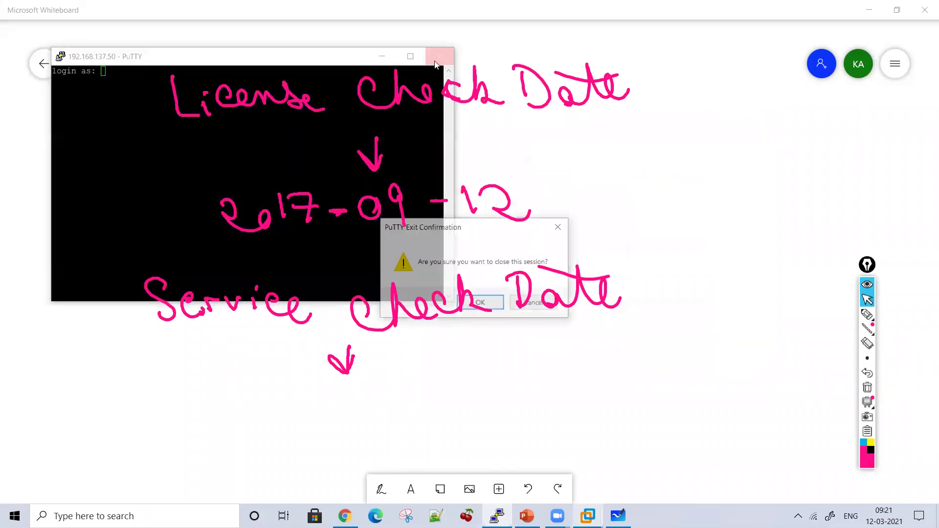
click(481, 302)
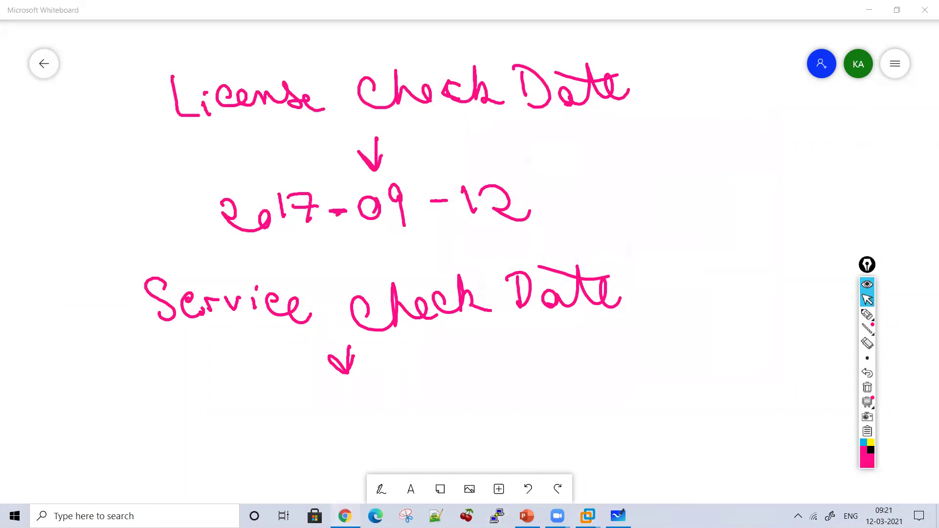
key(alt+Tab)
click(370, 10)
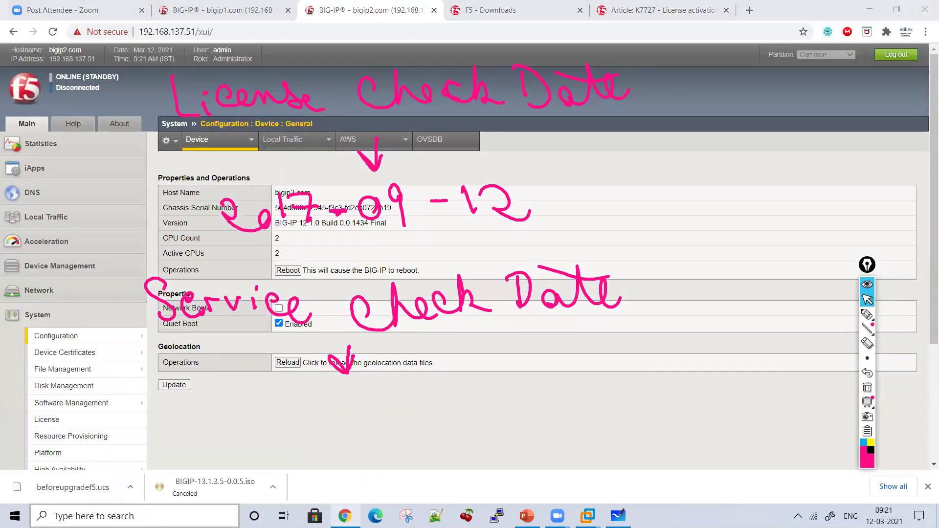
Step: Relaunch PuTTY, connect via SSH to 192.168.137.51, and open the terminal window's menu
key(super)
text(putty)
key(Return)
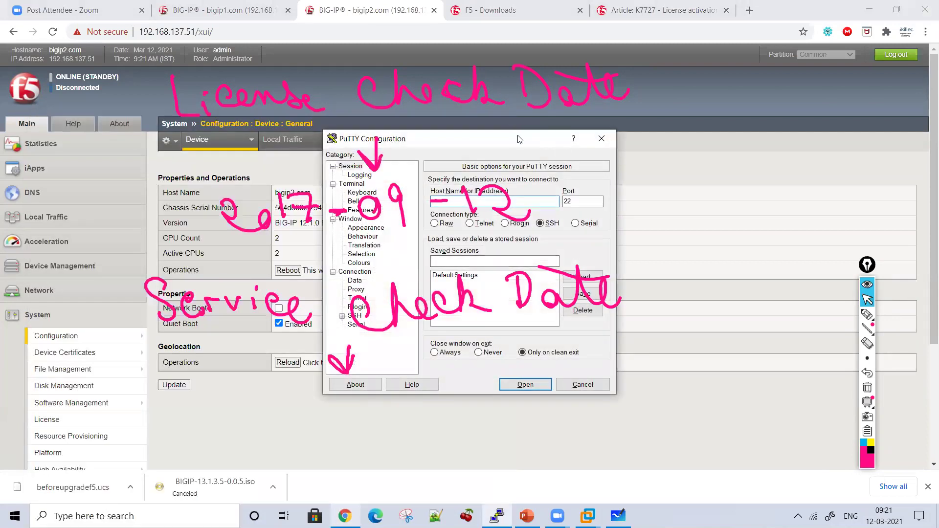
drag(519, 140, 672, 133)
text(192.168.)
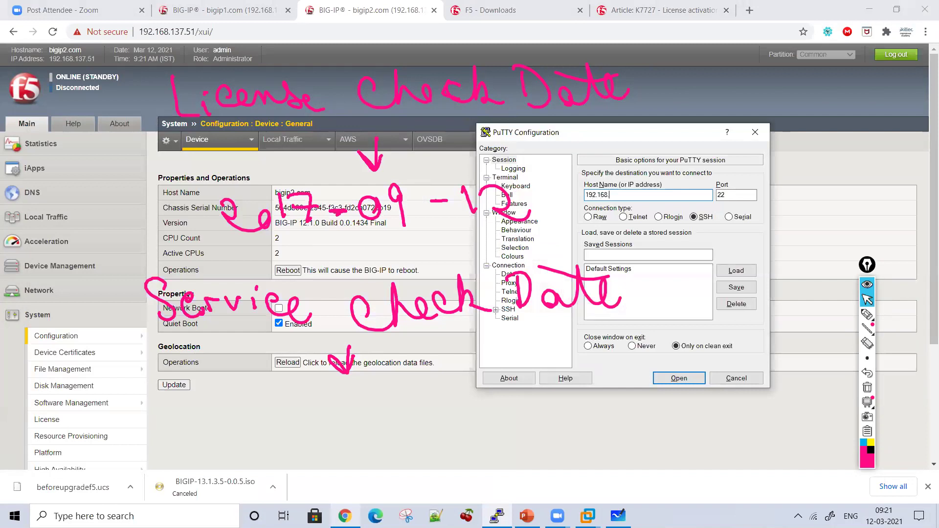
key(Return)
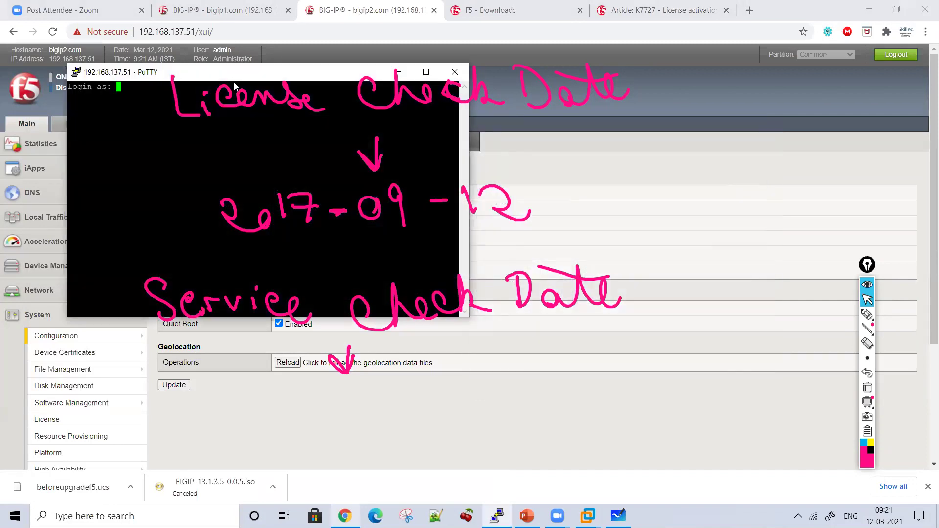
drag(235, 80, 310, 61)
right_click(310, 59)
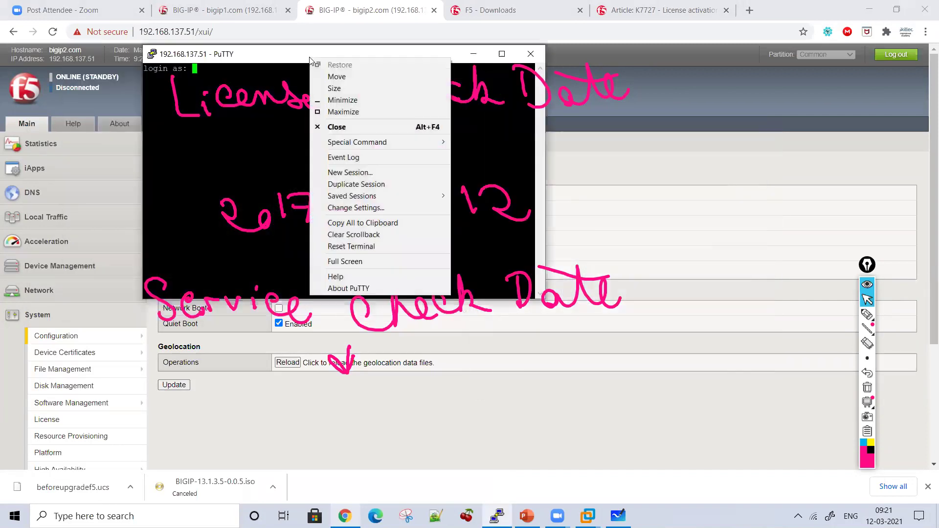
Step: Clear the screen ink and set the terminal's Default Foreground colour to light green
click(867, 388)
right_click(385, 61)
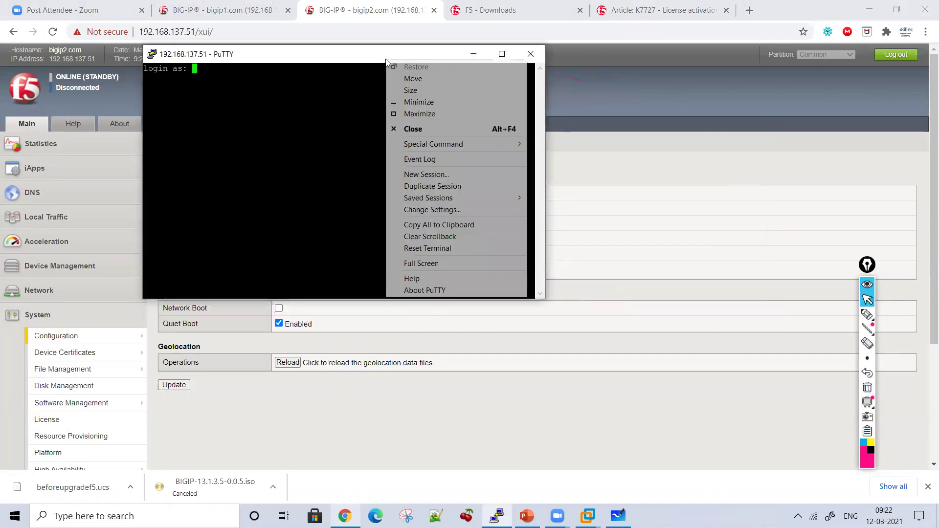
click(437, 210)
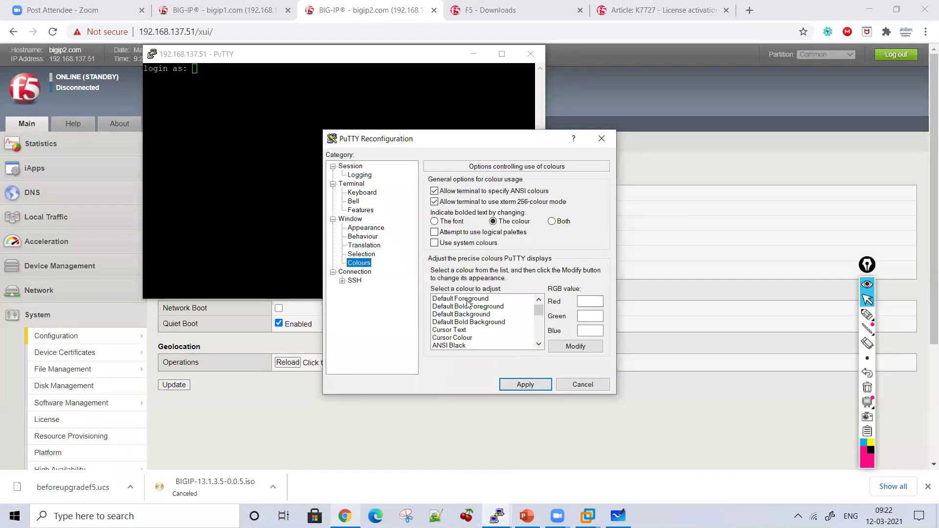
click(468, 301)
click(568, 345)
click(375, 187)
click(355, 335)
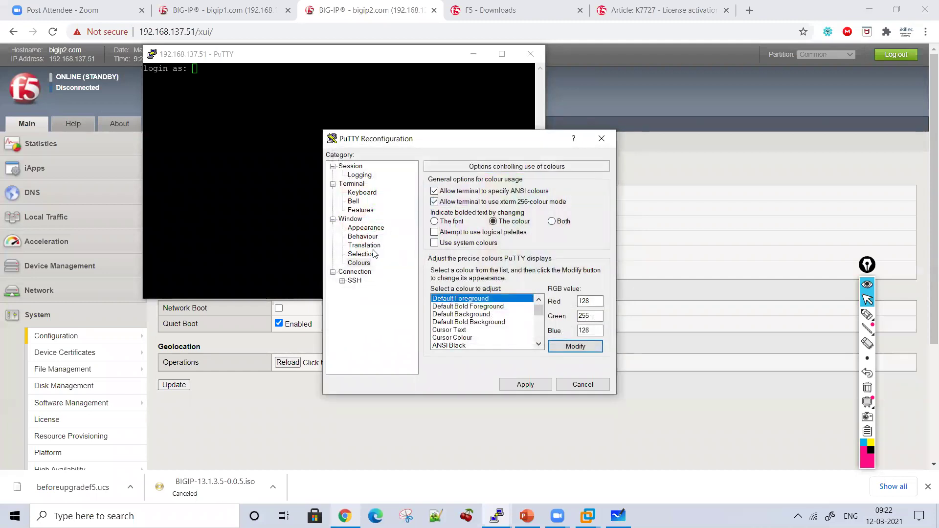
Step: Change the terminal font to bold 14-point Courier New and apply the new settings
click(358, 220)
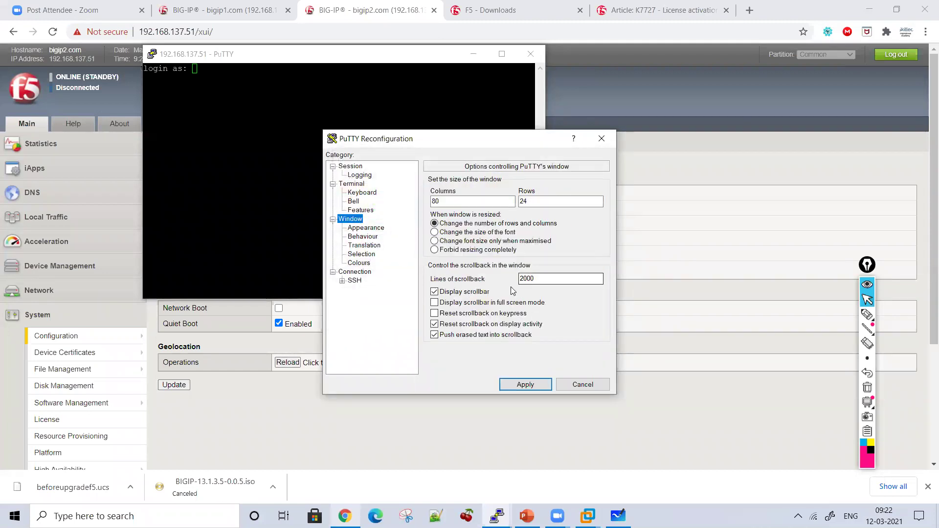
click(356, 229)
click(582, 251)
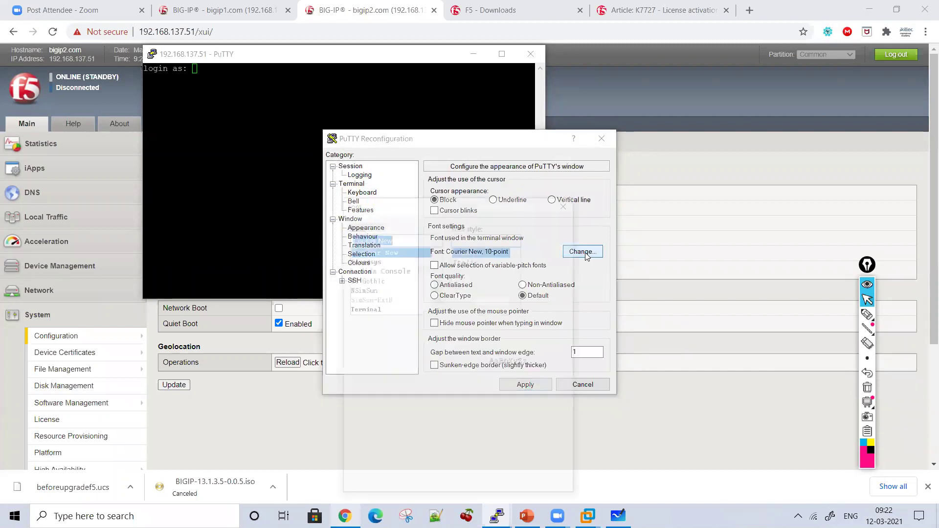
click(477, 270)
click(541, 279)
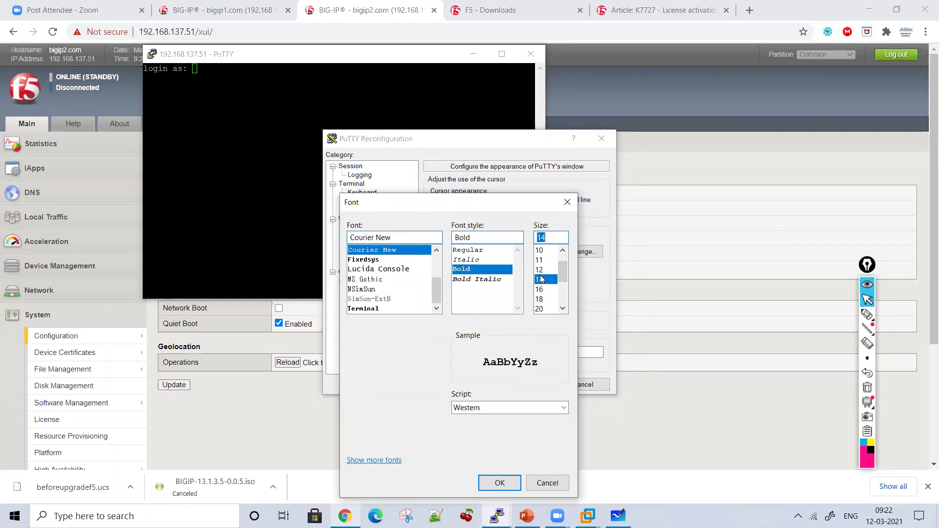
click(505, 483)
click(524, 389)
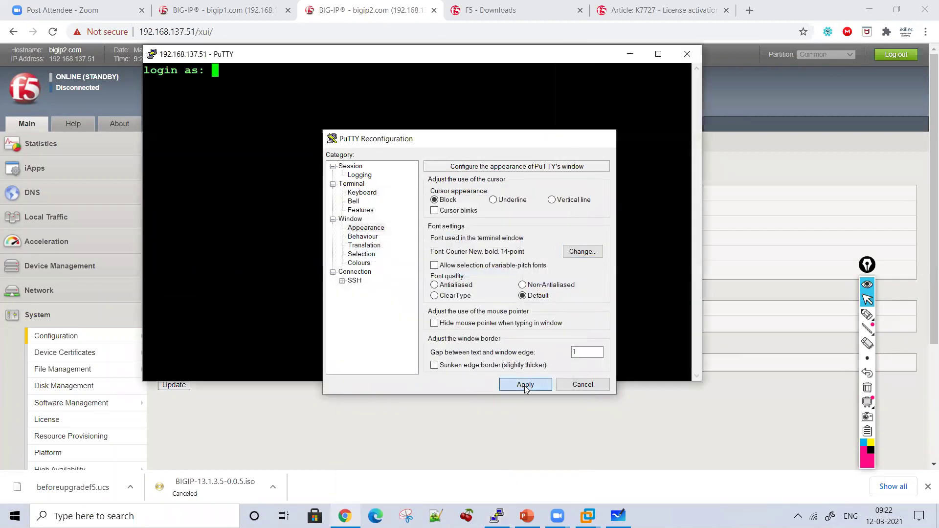
Step: Log in to bigip2 as root, run pwd, and change into /config
text(root)
key(Return)
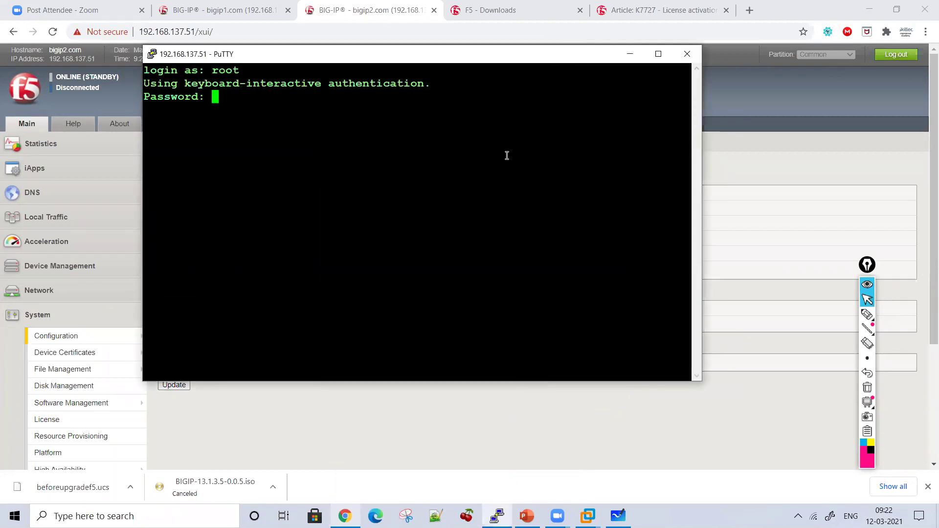
key(Return)
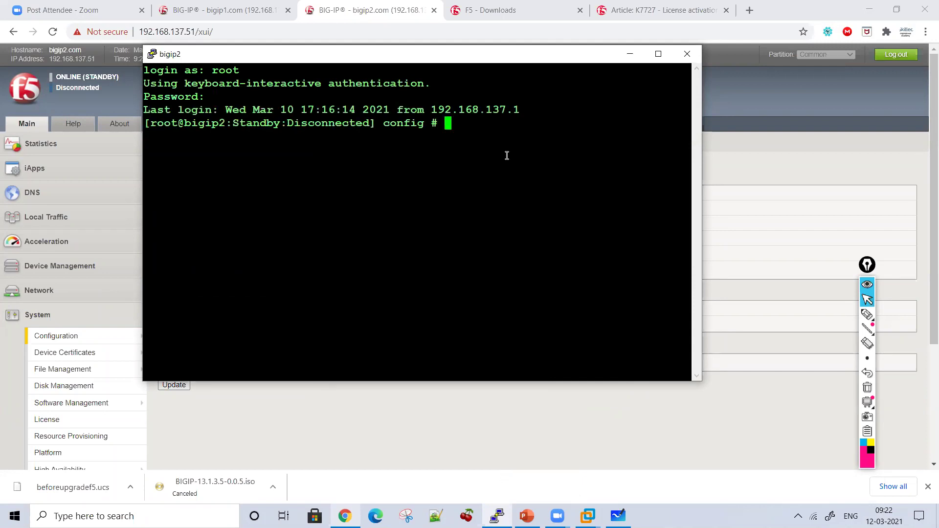
text(pwd)
key(Return)
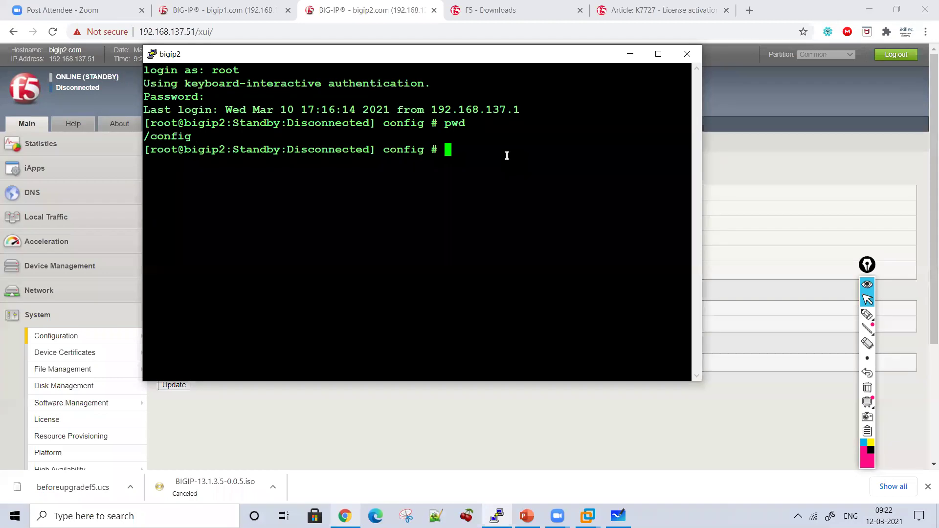
text(cd /config)
key(Return)
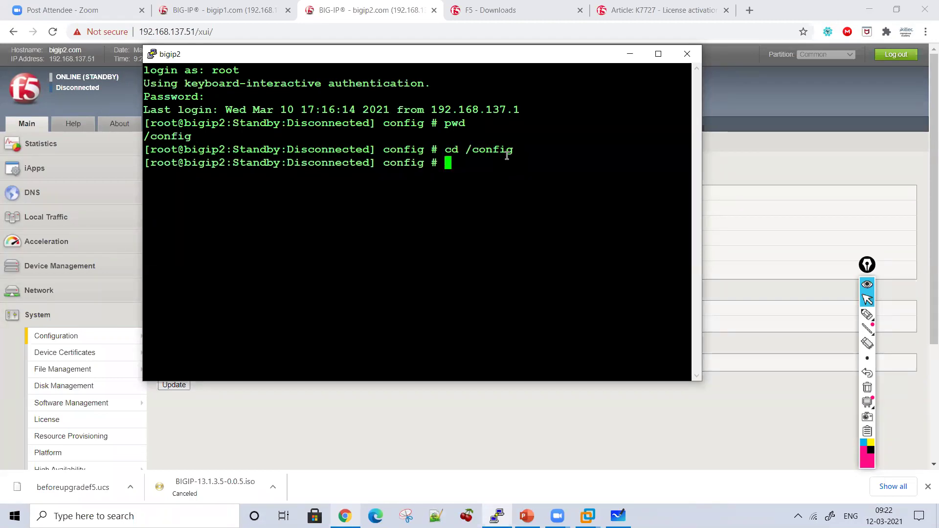
Step: Run grep "Service check date" bigip.license and select its 20210213 result line
text(grep )
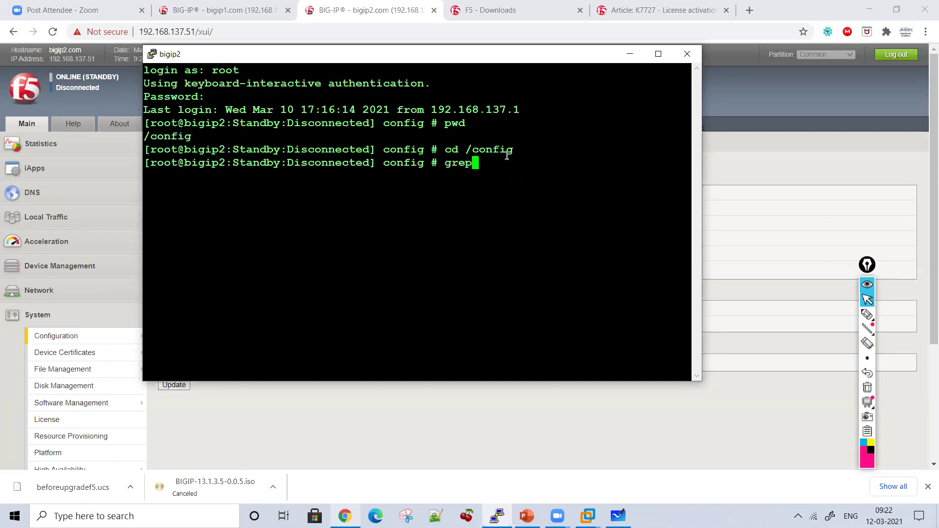
text("Service check dat)
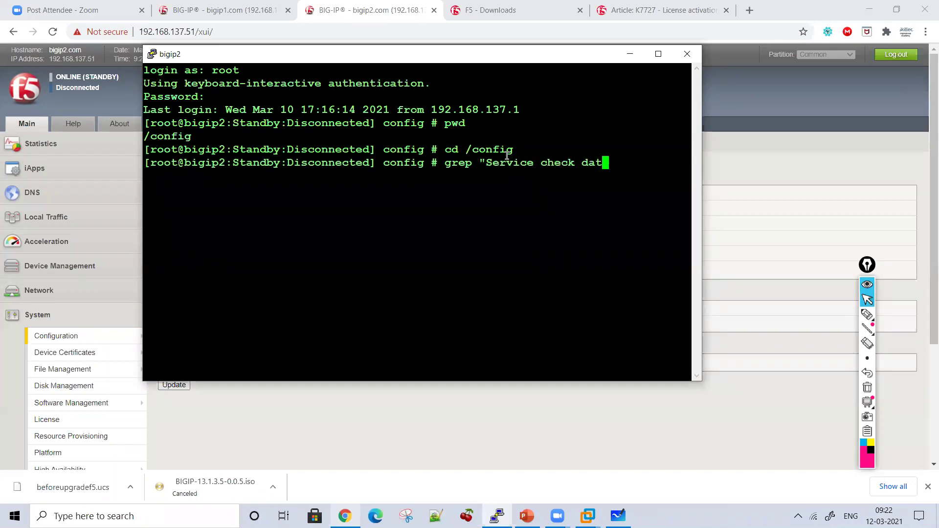
text(e")
drag(705, 215, 886, 215)
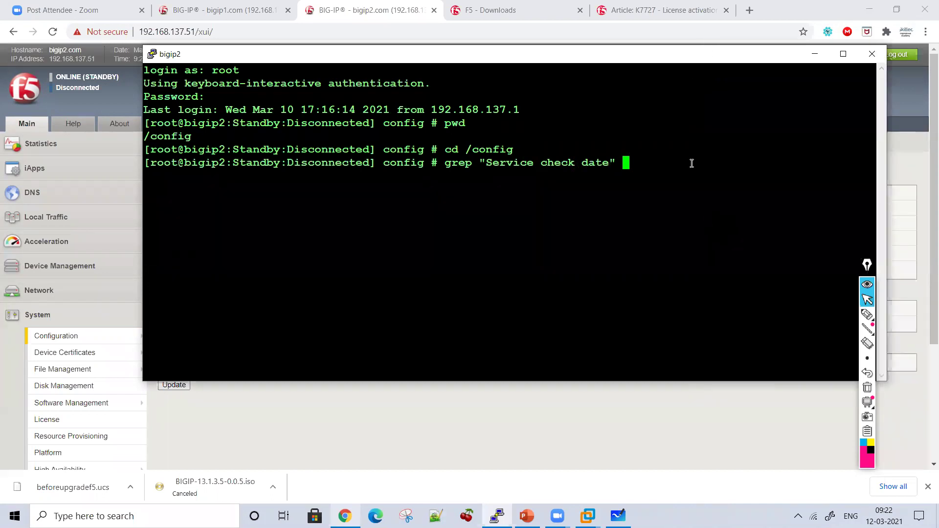
text(bigip.license)
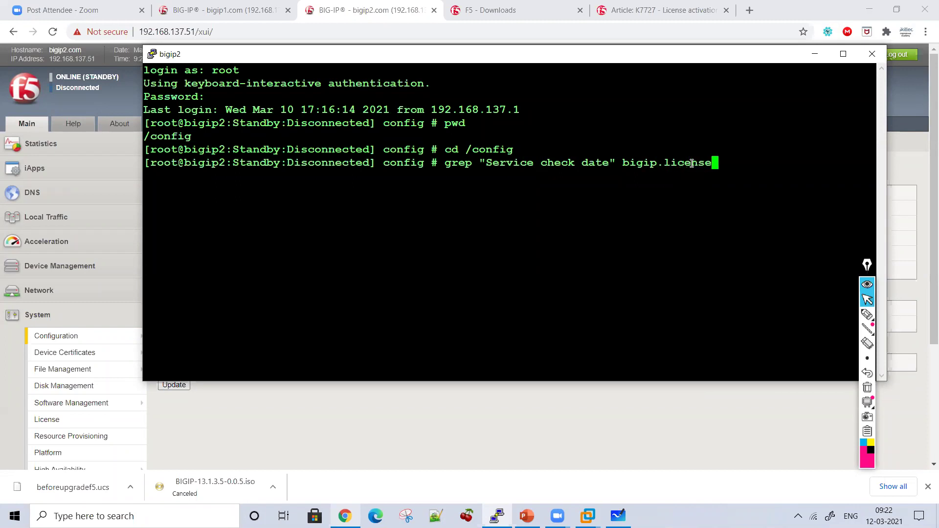
key(Return)
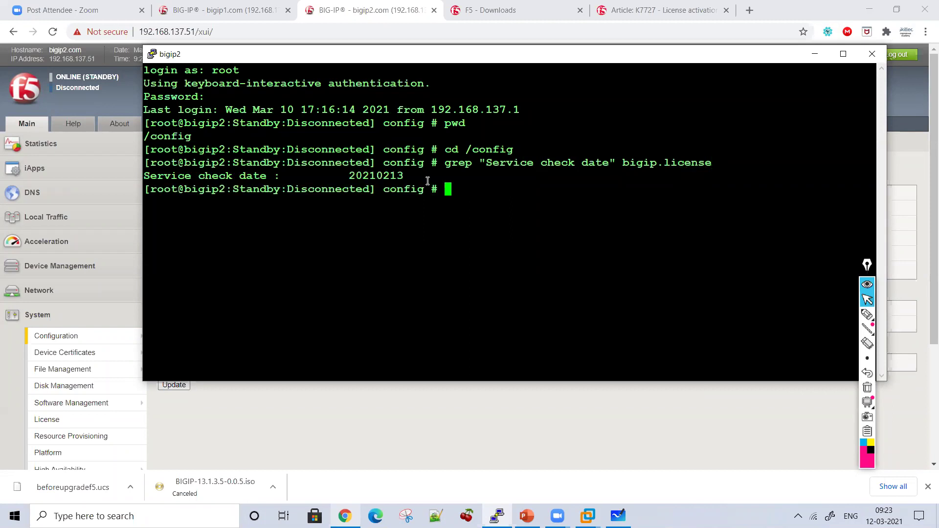
drag(427, 181, 382, 165)
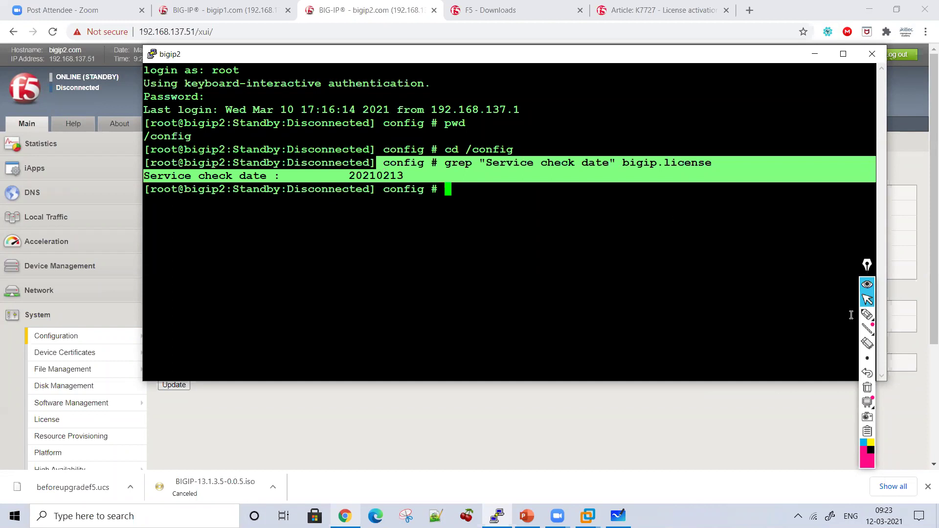
Step: Underline the grep command line in pink ink, then bring Microsoft Whiteboard to the front
click(867, 315)
mouse_move(438, 172)
mouse_down()
mouse_move(501, 183)
mouse_move(615, 168)
mouse_move(711, 176)
mouse_up()
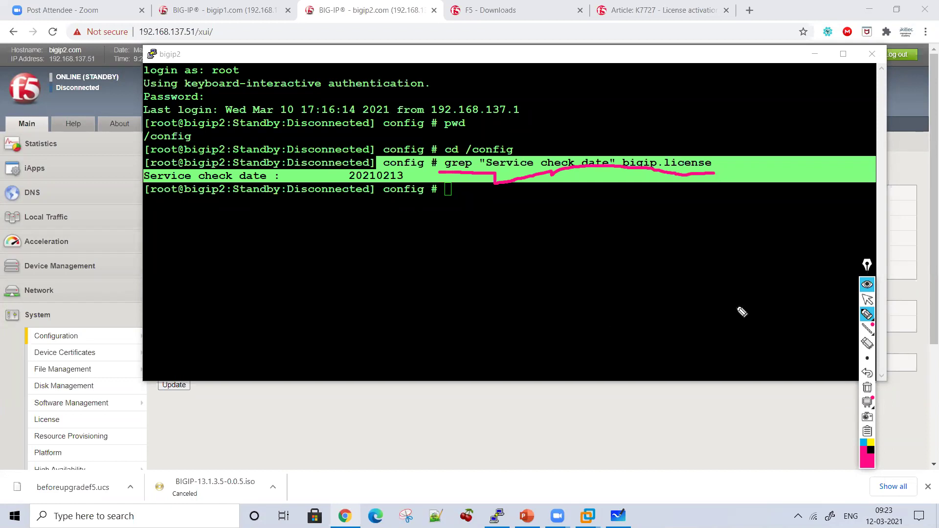
click(868, 300)
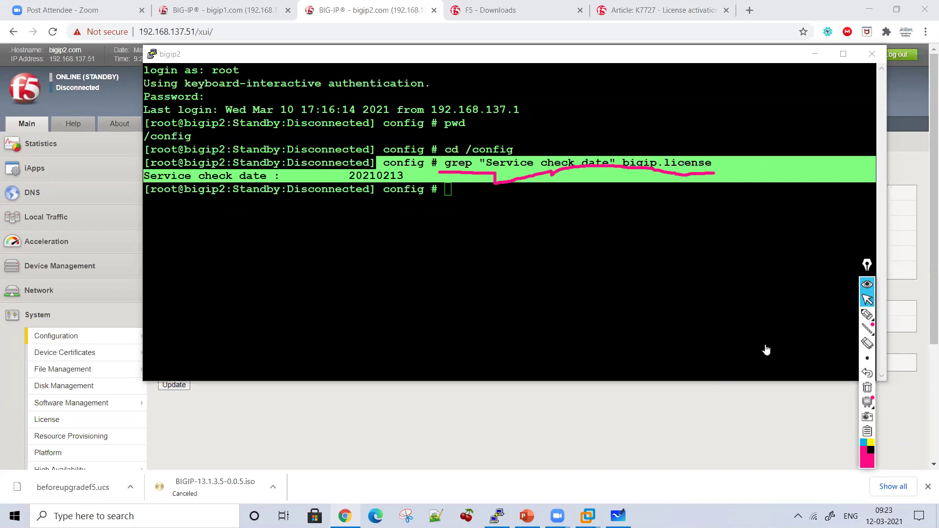
click(322, 200)
key(alt+Tab)
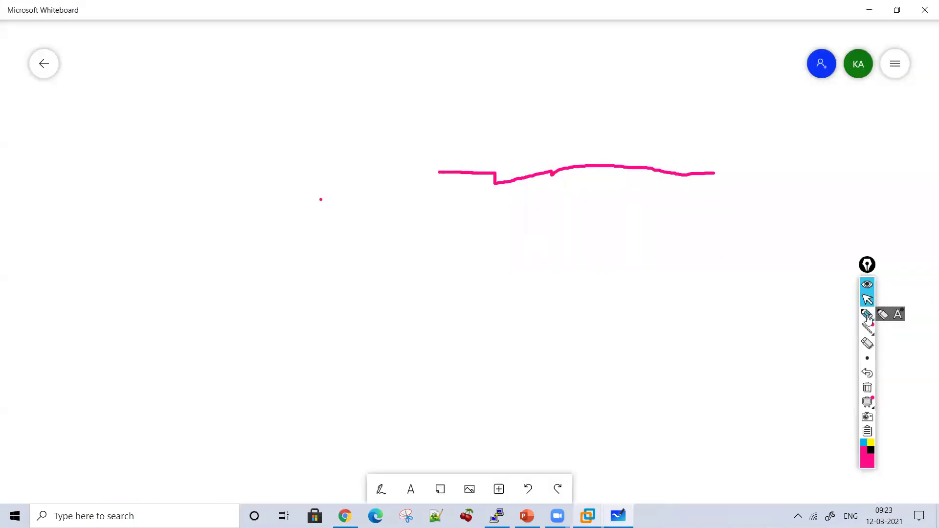
Step: Handwrite 'License Check Date' with a down arrow pointing to 2017-09-12
click(866, 314)
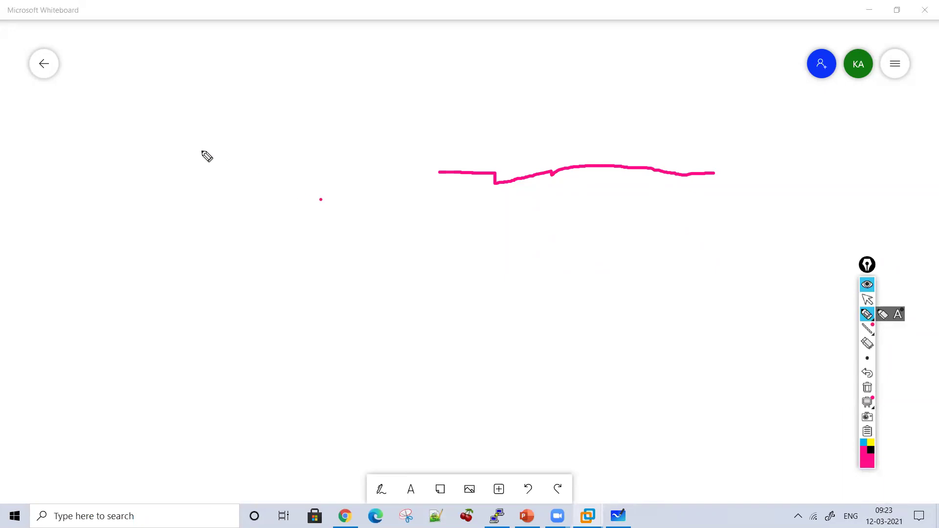
drag(120, 45, 159, 118)
mouse_move(163, 108)
mouse_down()
mouse_move(164, 120)
mouse_move(183, 107)
mouse_move(300, 102)
mouse_move(354, 116)
mouse_move(415, 99)
mouse_move(494, 118)
mouse_move(525, 81)
mouse_move(563, 114)
mouse_up()
click(163, 98)
drag(484, 74, 523, 89)
mouse_move(289, 137)
mouse_down()
mouse_move(289, 172)
mouse_move(304, 154)
mouse_up()
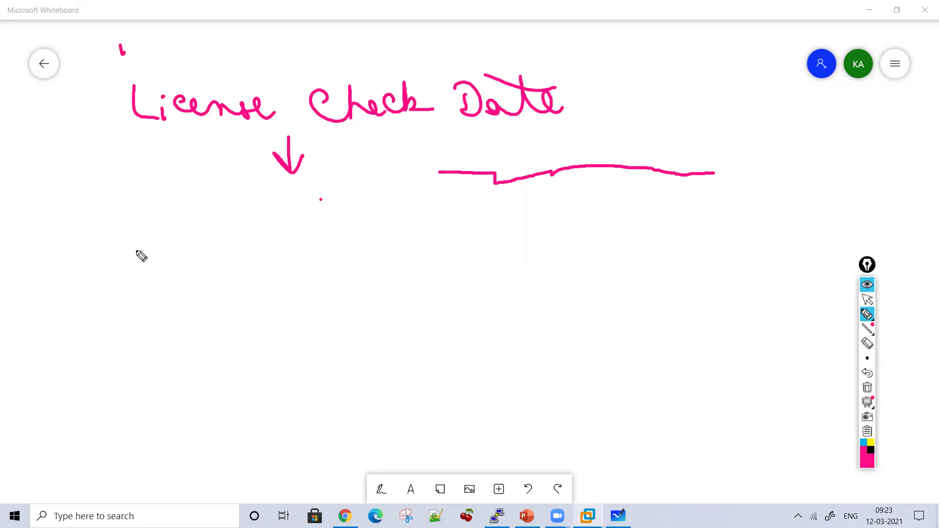
mouse_move(136, 202)
mouse_down()
mouse_move(153, 222)
mouse_move(197, 225)
mouse_up()
mouse_move(200, 203)
mouse_down()
mouse_move(222, 226)
mouse_move(276, 207)
mouse_move(307, 234)
mouse_move(325, 202)
mouse_move(353, 214)
mouse_up()
drag(357, 201, 408, 228)
Step: Write 'Service Check Date' beneath the date, underlining 'Check Date'
drag(176, 282, 164, 313)
mouse_move(185, 303)
mouse_down()
mouse_move(214, 310)
mouse_move(230, 299)
mouse_up()
mouse_move(241, 299)
mouse_down()
mouse_move(245, 308)
mouse_move(254, 299)
mouse_up()
mouse_move(258, 294)
mouse_down()
mouse_move(259, 305)
mouse_move(311, 308)
mouse_up()
mouse_move(363, 274)
mouse_down()
mouse_move(480, 303)
mouse_move(542, 286)
mouse_move(318, 329)
mouse_up()
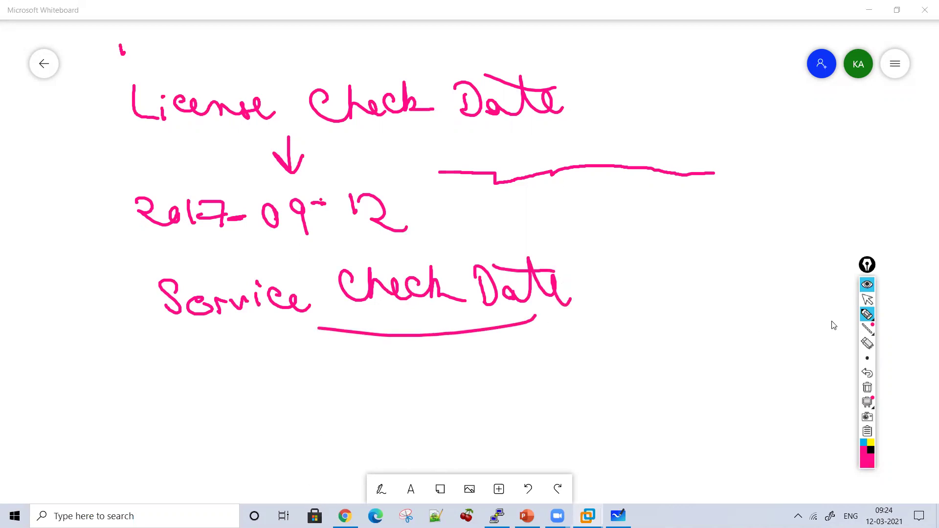
click(867, 300)
Step: Bring the bigip2 terminal forward to compare, reposition it, then minimize it
key(alt+Tab)
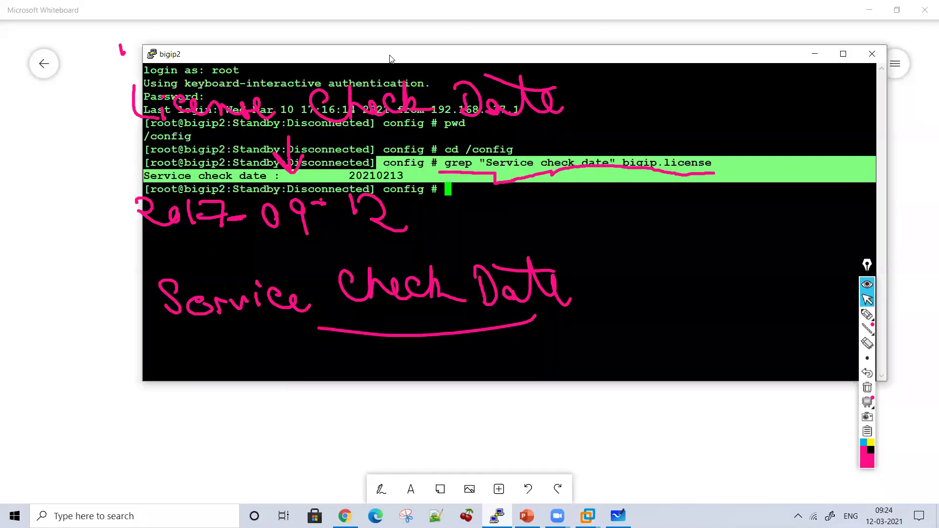
drag(390, 59, 440, 75)
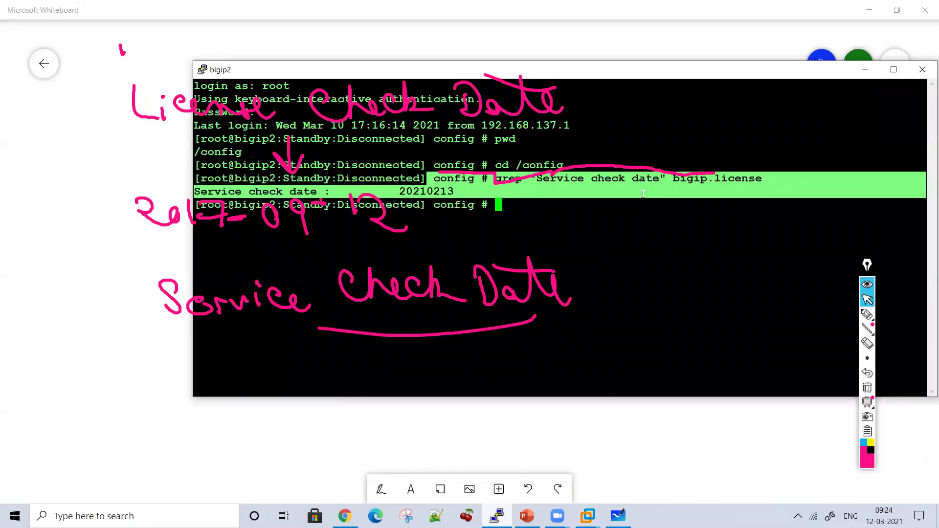
click(866, 314)
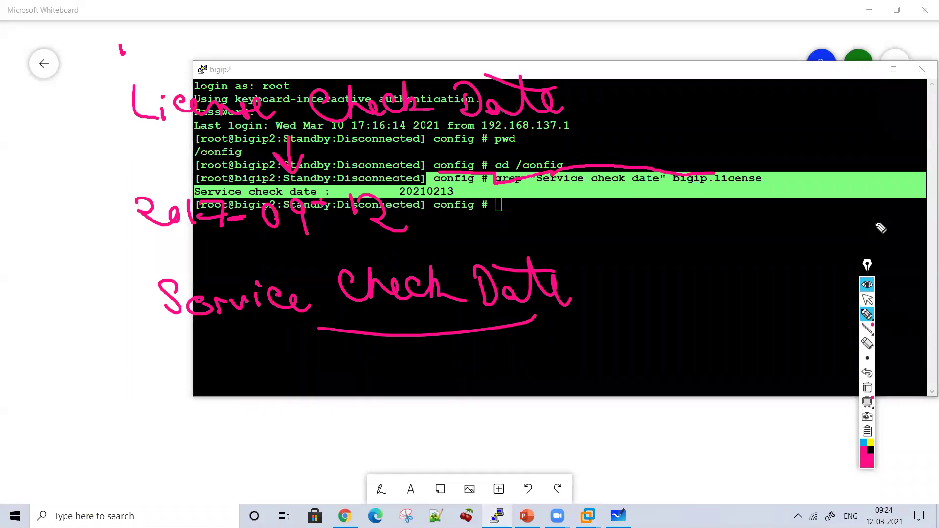
click(867, 299)
click(865, 70)
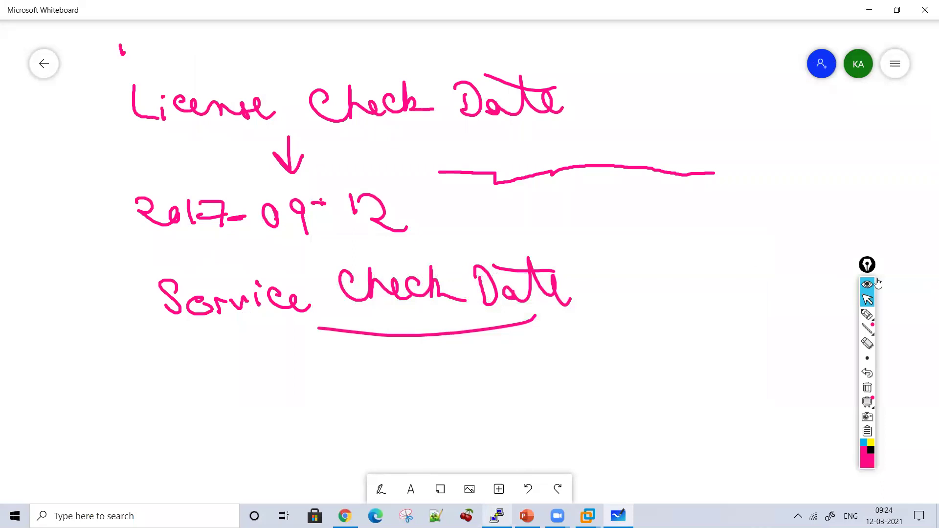
Step: Handwrite the date 2021-02-13 below Service Check Date, underline and circle it, and draw an arrow out
click(866, 314)
drag(168, 373, 156, 360)
mouse_move(193, 387)
mouse_down()
mouse_move(222, 369)
mouse_move(279, 366)
mouse_move(375, 384)
mouse_move(398, 375)
mouse_up()
drag(411, 362, 429, 399)
mouse_move(442, 410)
mouse_down()
mouse_move(377, 427)
mouse_move(126, 417)
mouse_up()
mouse_move(98, 386)
mouse_down()
mouse_move(457, 368)
mouse_move(438, 419)
mouse_up()
drag(505, 370, 548, 353)
Step: Write 'License Reactived' beside the arrow and circle the License Check Date 2017-09-12 entry
mouse_move(583, 314)
mouse_down()
mouse_move(589, 331)
mouse_move(629, 324)
mouse_move(734, 337)
mouse_up()
mouse_move(600, 357)
mouse_down()
mouse_move(589, 385)
mouse_move(661, 379)
mouse_move(684, 391)
mouse_move(720, 389)
mouse_up()
click(734, 377)
drag(706, 374, 812, 391)
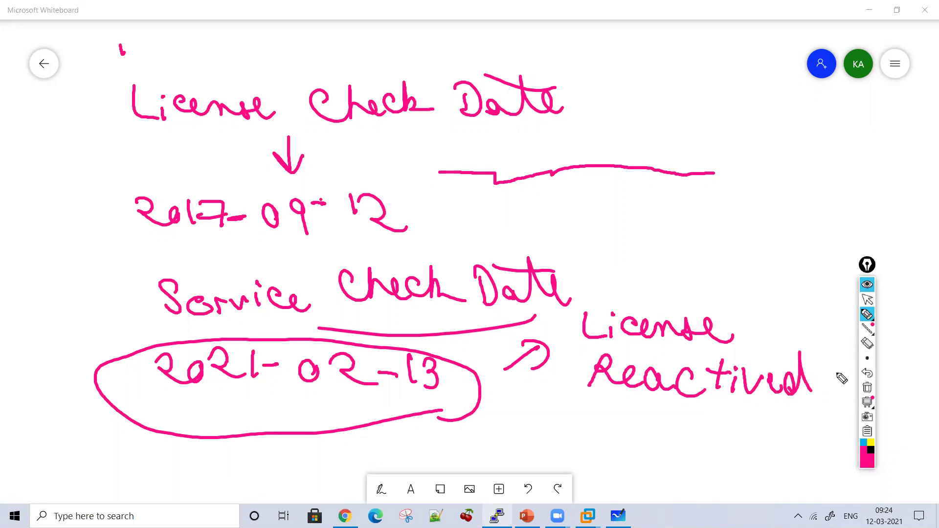
mouse_move(124, 87)
mouse_down()
mouse_move(71, 107)
mouse_move(605, 230)
mouse_move(228, 94)
mouse_move(185, 94)
mouse_up()
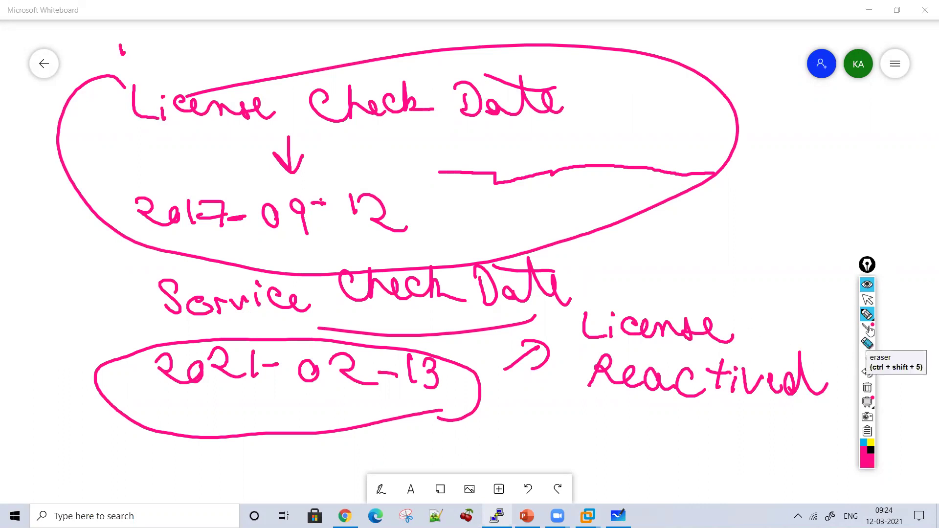
Step: Clear all ink and handwrite the heading 'License Reactivation is needed when' across the top
click(867, 387)
drag(144, 97, 178, 131)
click(175, 104)
mouse_move(189, 111)
mouse_down()
mouse_move(279, 117)
mouse_move(324, 132)
mouse_move(375, 110)
mouse_move(420, 132)
mouse_move(472, 105)
mouse_move(528, 122)
mouse_move(609, 120)
mouse_up()
drag(509, 90, 542, 105)
drag(562, 93, 572, 101)
click(659, 125)
mouse_move(657, 126)
mouse_down()
mouse_move(714, 118)
mouse_move(769, 130)
mouse_move(847, 101)
mouse_move(865, 128)
mouse_up()
mouse_move(212, 181)
mouse_down()
mouse_move(333, 174)
mouse_move(274, 237)
mouse_move(342, 222)
mouse_move(364, 243)
mouse_move(405, 240)
mouse_move(427, 213)
mouse_move(505, 232)
mouse_move(595, 218)
mouse_move(641, 226)
mouse_move(665, 210)
mouse_move(694, 226)
mouse_move(738, 209)
mouse_move(300, 312)
mouse_move(493, 297)
mouse_move(508, 312)
mouse_move(526, 294)
mouse_move(609, 286)
mouse_up()
Step: Finish the condition with 'than License Check Date' and draw an arrow looping back to 'License'
drag(523, 268, 478, 248)
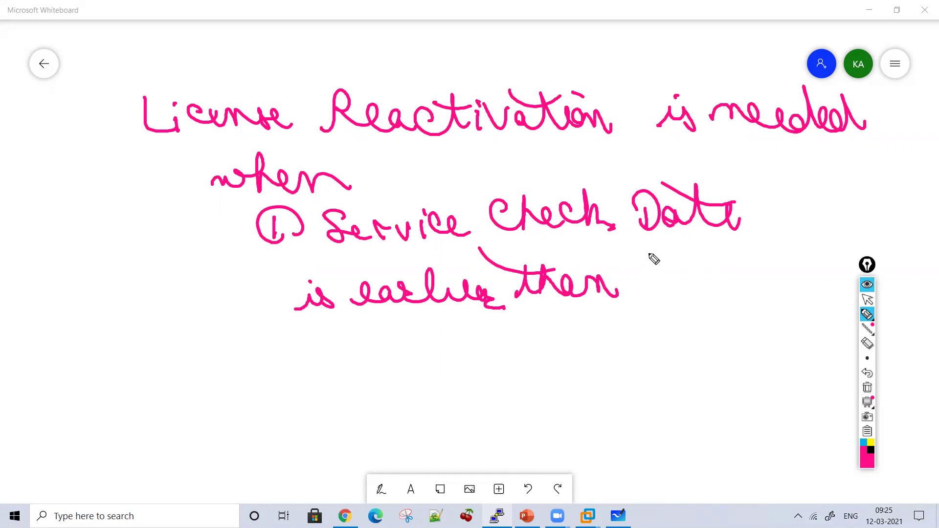
mouse_move(646, 261)
mouse_down()
mouse_move(671, 293)
mouse_move(695, 274)
mouse_move(720, 290)
mouse_move(804, 285)
mouse_up()
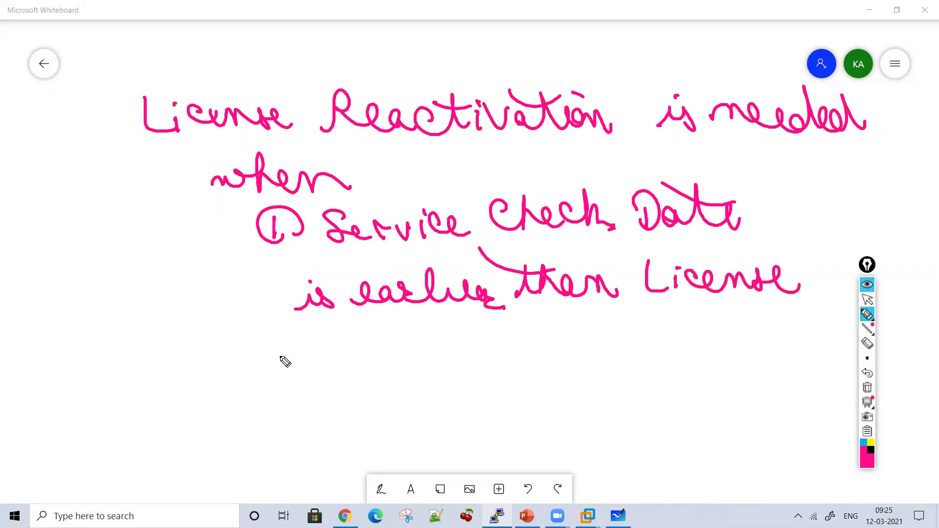
mouse_move(282, 348)
mouse_down()
mouse_move(294, 371)
mouse_move(342, 356)
mouse_move(391, 365)
mouse_up()
mouse_move(417, 337)
mouse_down()
mouse_move(444, 360)
mouse_move(480, 350)
mouse_move(522, 364)
mouse_move(472, 333)
mouse_up()
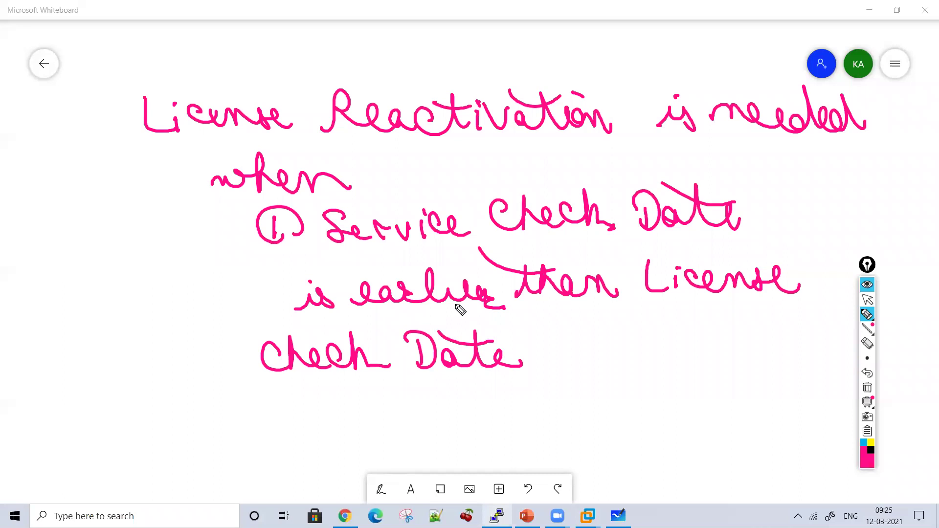
mouse_move(220, 316)
mouse_down()
mouse_move(126, 88)
mouse_move(272, 88)
mouse_move(286, 66)
mouse_up()
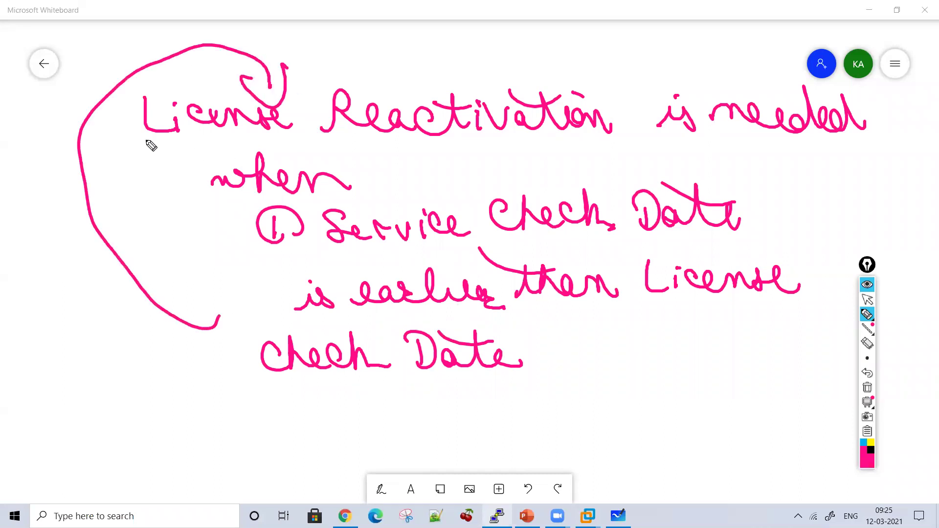
Step: Tick 'License' and the circled 1, and underline 'Service', 'is earlier' and 'Check Date'
drag(145, 140, 178, 131)
drag(175, 144, 216, 136)
drag(324, 247, 511, 243)
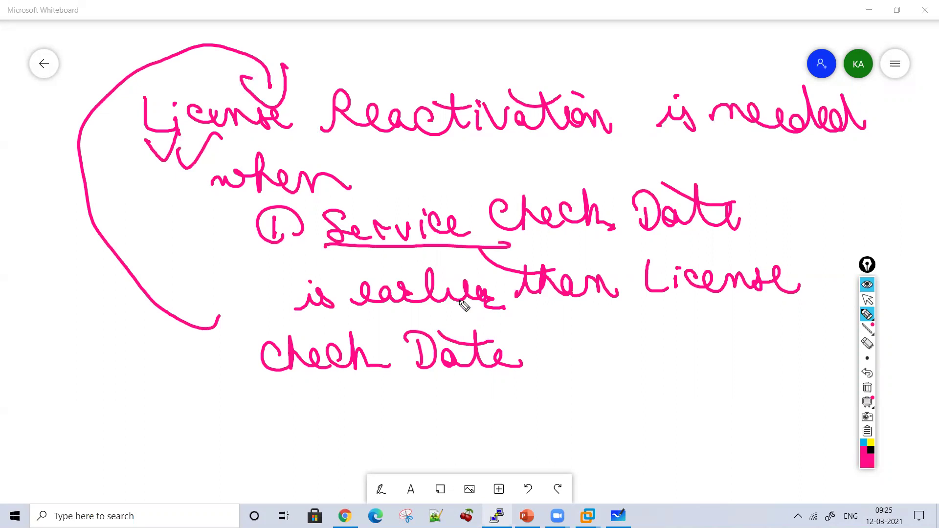
drag(327, 311, 517, 310)
drag(324, 389, 493, 381)
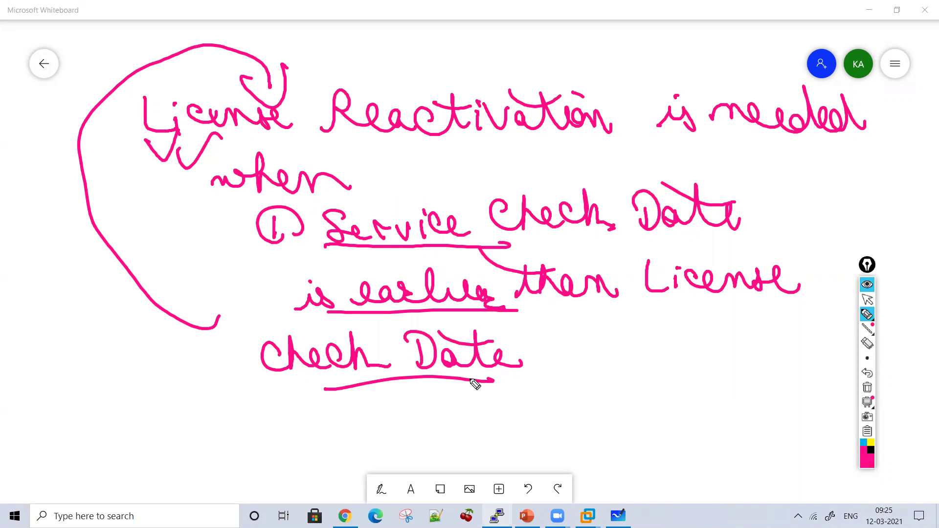
drag(182, 229, 220, 216)
mouse_move(218, 240)
mouse_down()
mouse_move(225, 259)
mouse_move(247, 242)
mouse_up()
Step: Write 'V.V.Imp' below 'Reactivation', link it to the Service line, and extend the underline under 'than'
click(386, 145)
click(417, 164)
mouse_move(385, 146)
mouse_down()
mouse_move(450, 154)
mouse_move(489, 176)
mouse_move(538, 164)
mouse_up()
click(464, 160)
mouse_move(544, 128)
mouse_down()
mouse_move(559, 172)
mouse_move(389, 206)
mouse_up()
drag(508, 208, 445, 216)
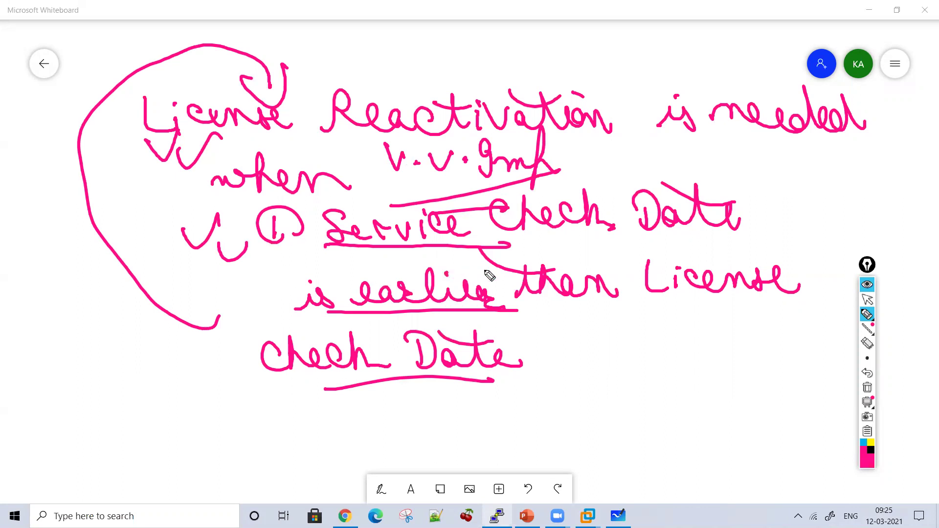
drag(519, 315, 576, 304)
Step: Write and underline the example years 2021 in the lower left and 2013 below 'Check Date'
mouse_move(32, 379)
mouse_down()
mouse_move(36, 396)
mouse_move(66, 407)
mouse_up()
drag(78, 395, 131, 398)
drag(68, 423, 150, 407)
drag(89, 445, 146, 433)
mouse_move(281, 406)
mouse_down()
mouse_move(296, 404)
mouse_move(320, 435)
mouse_up()
drag(344, 413, 361, 433)
mouse_move(367, 406)
mouse_down()
mouse_move(381, 403)
mouse_move(362, 433)
mouse_up()
drag(322, 445, 397, 433)
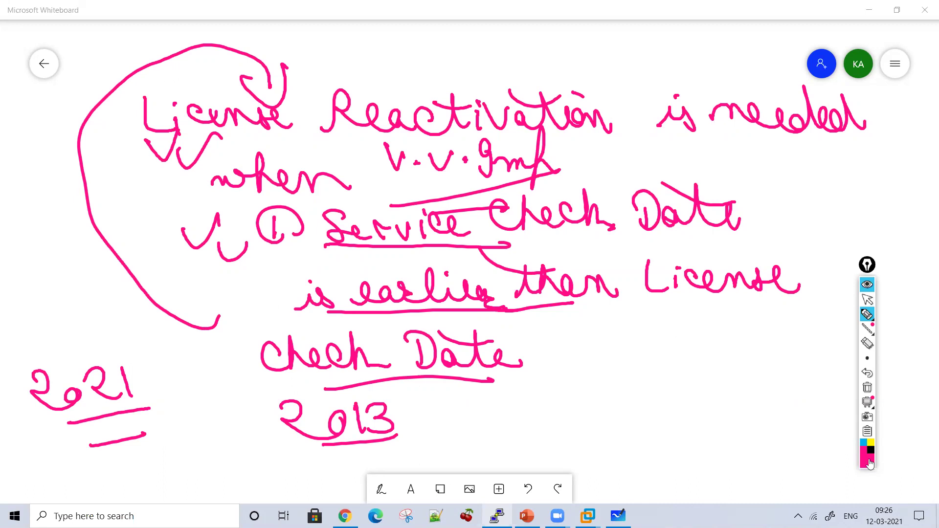
Step: Erase the 3 in 2013 and rewrite the year as 2017
click(867, 343)
drag(380, 413, 375, 412)
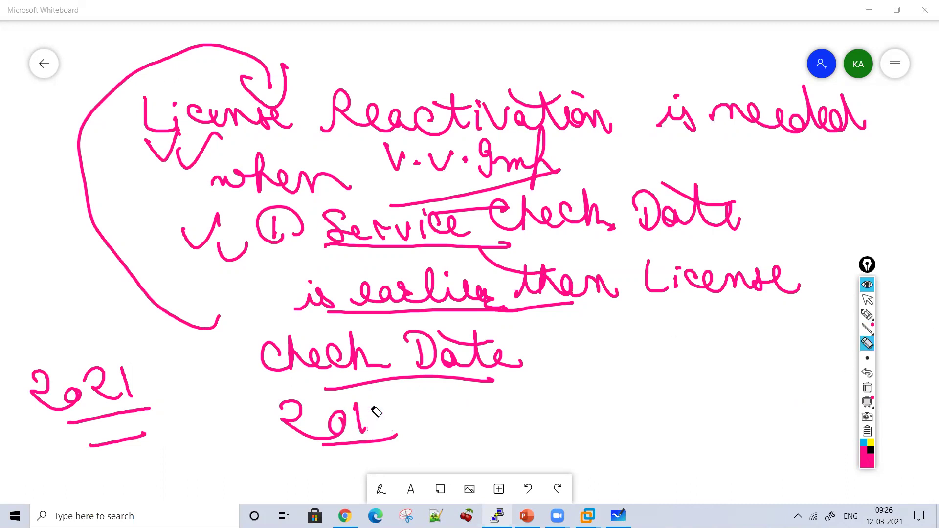
click(868, 315)
drag(386, 402, 394, 429)
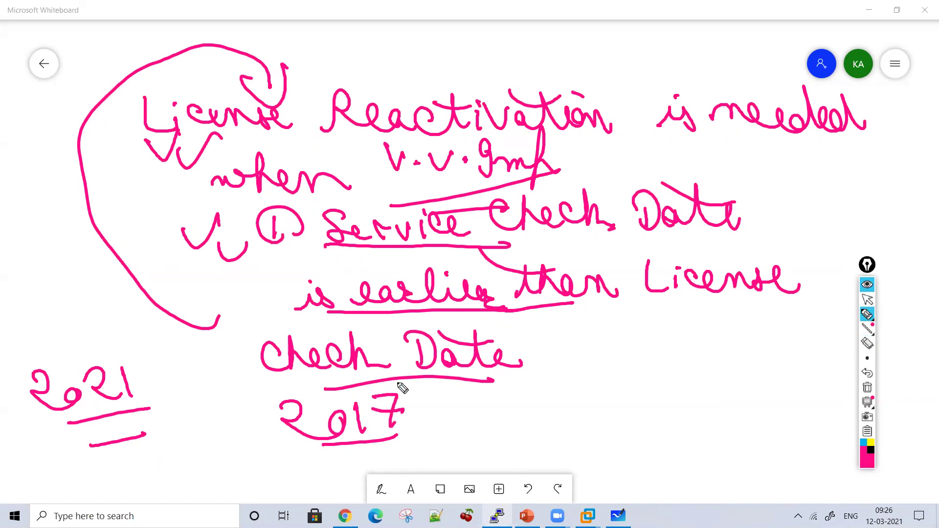
Step: Draw arrows linking 2021 to the Service line and to 2017, and 'License' to 2017, then clear the board
mouse_move(155, 378)
mouse_down()
mouse_move(186, 279)
mouse_move(209, 293)
mouse_up()
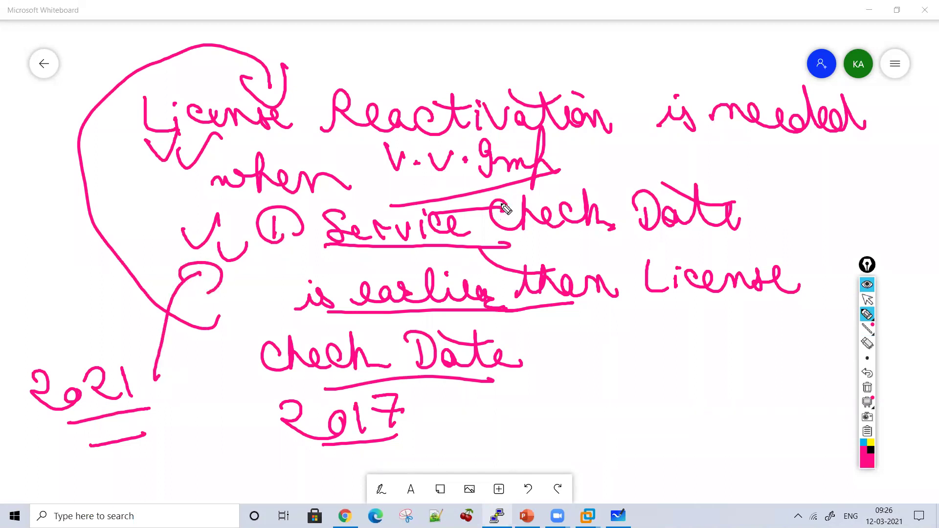
mouse_move(689, 297)
mouse_down()
mouse_move(662, 356)
mouse_move(470, 410)
mouse_move(494, 434)
mouse_up()
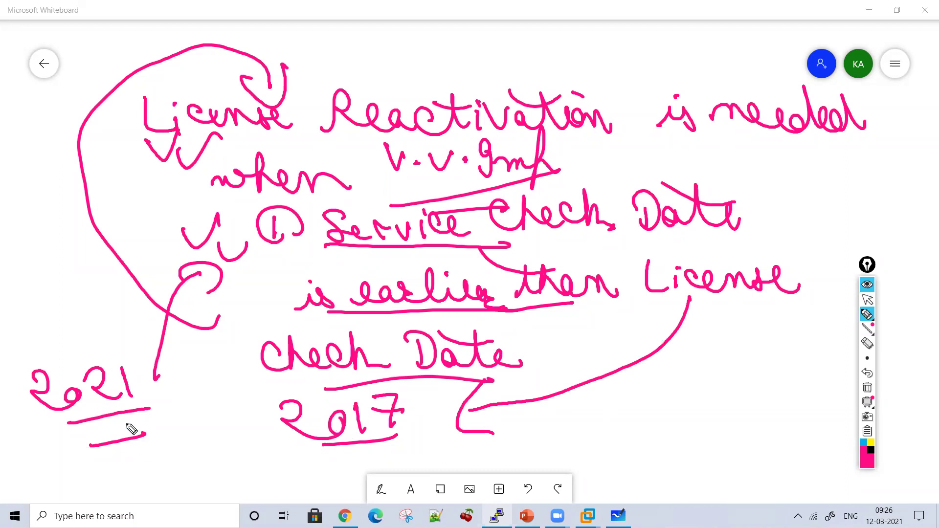
mouse_move(164, 386)
mouse_down()
mouse_move(238, 402)
mouse_move(231, 435)
mouse_up()
drag(177, 410, 175, 444)
drag(168, 405, 191, 414)
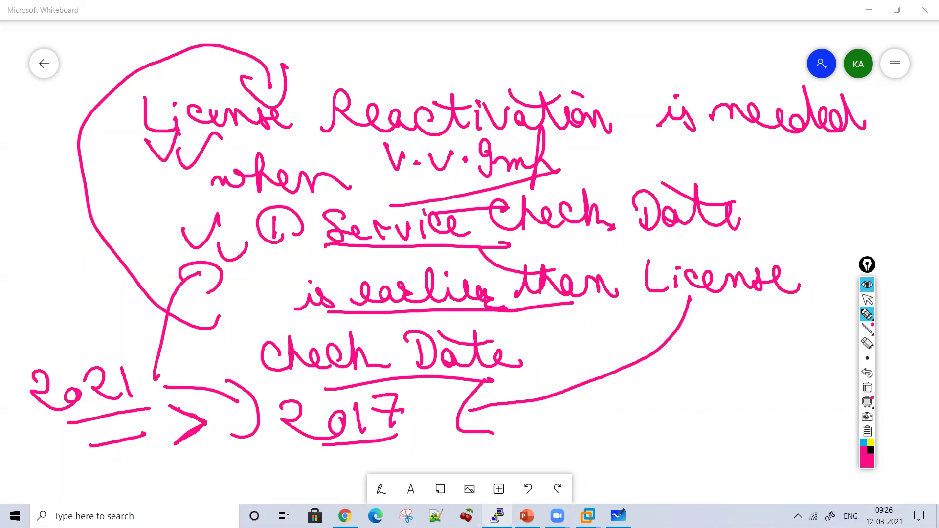
click(867, 388)
Step: Switch to the BIG-IP utility and open bigip2's System > License summary
mouse_move(883, 313)
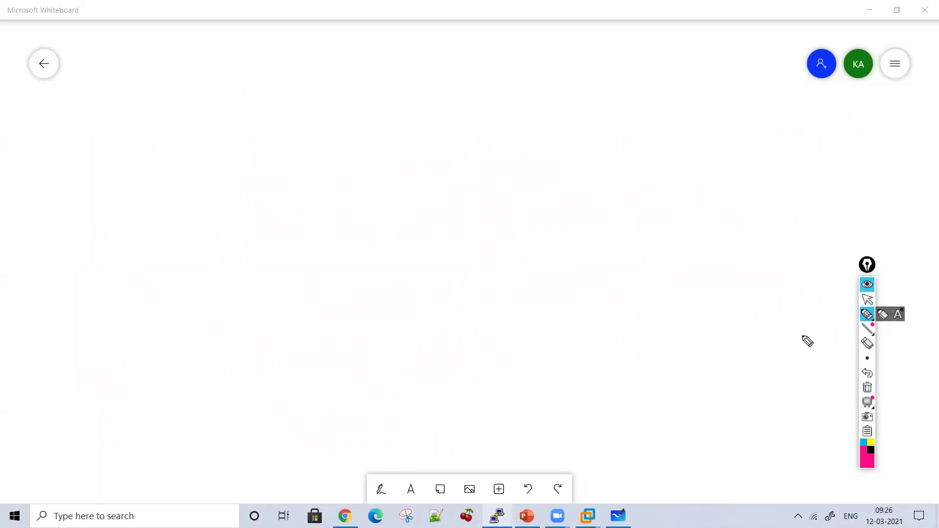
click(866, 300)
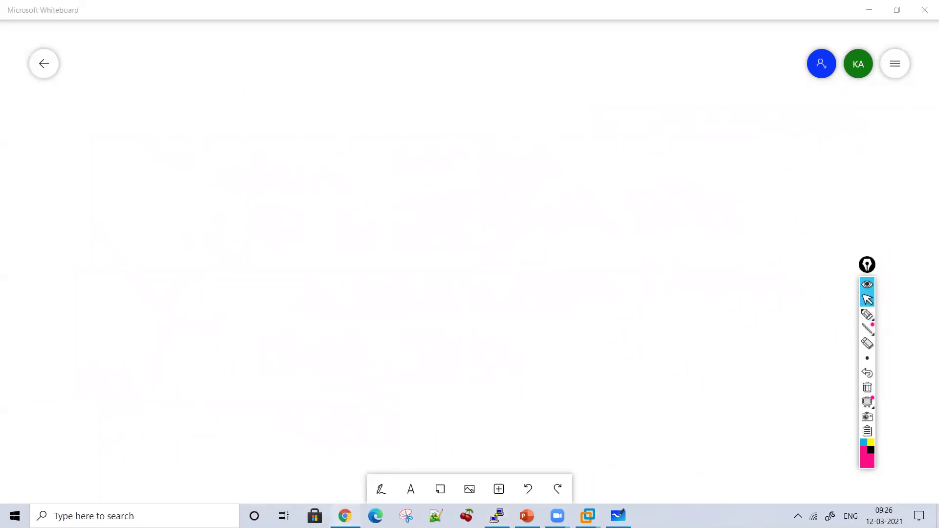
click(344, 515)
scroll(297, 289, down, 3)
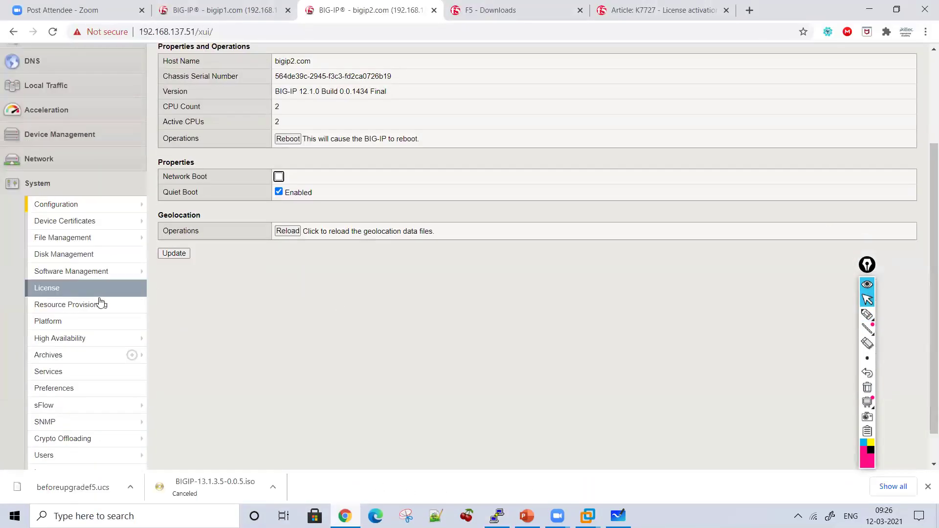
click(93, 290)
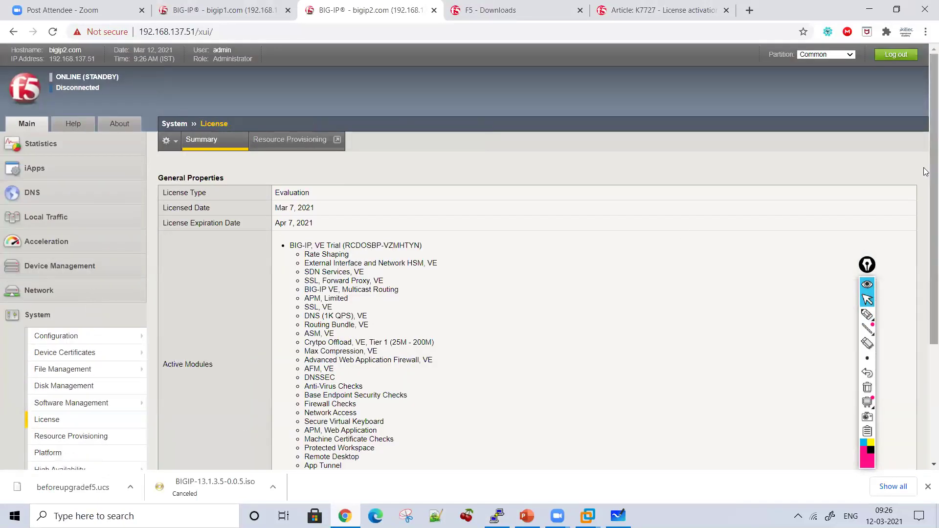
Step: Open the License Re-activate page, then return to Whiteboard with drawing ink re-enabled
scroll(926, 172, down, 4)
mouse_move(148, 395)
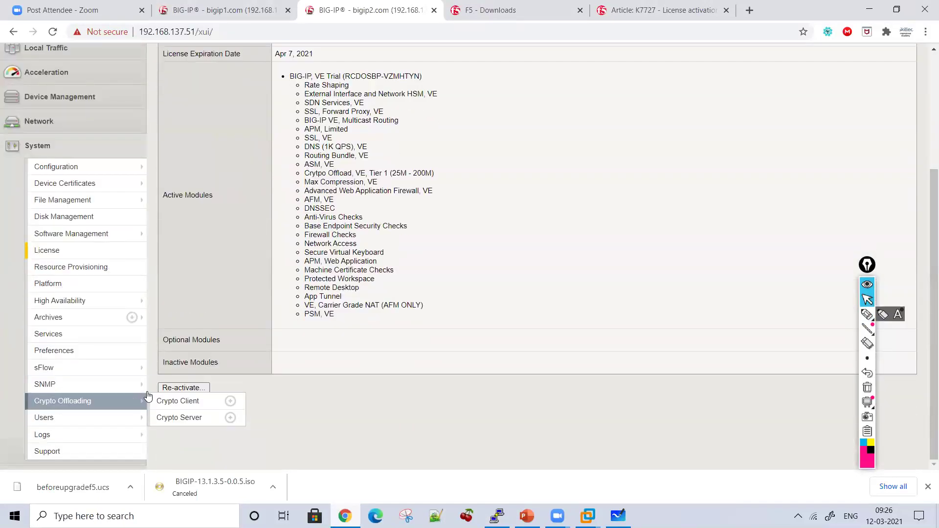
click(198, 389)
drag(925, 293, 883, 183)
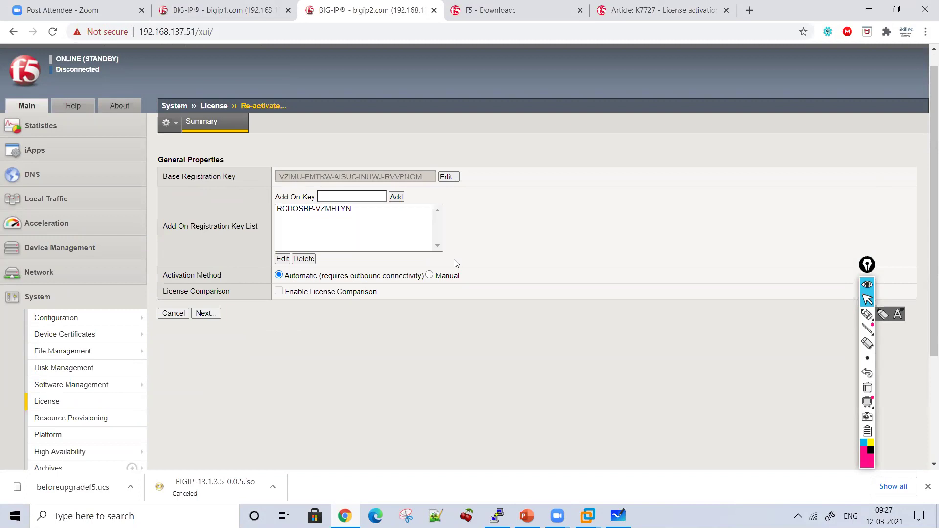
click(867, 317)
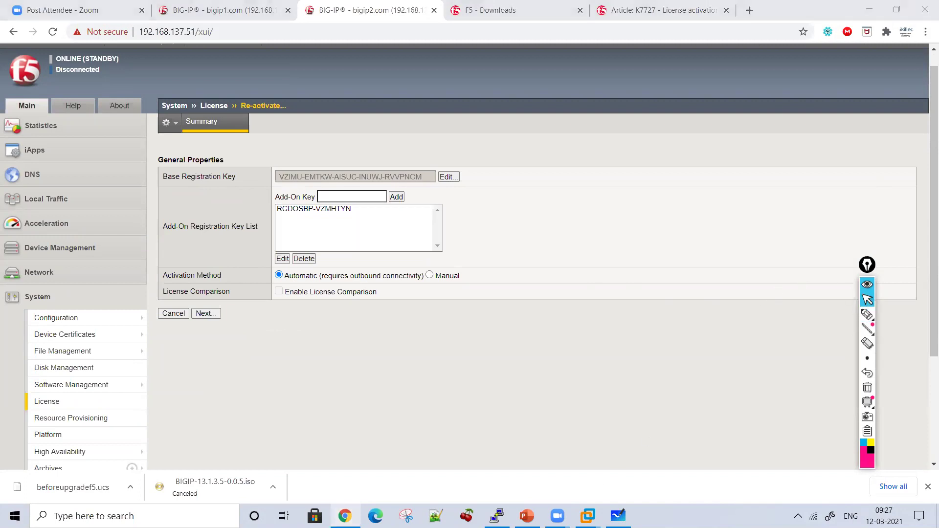
key(alt+Tab)
key(ctrl+alt+2)
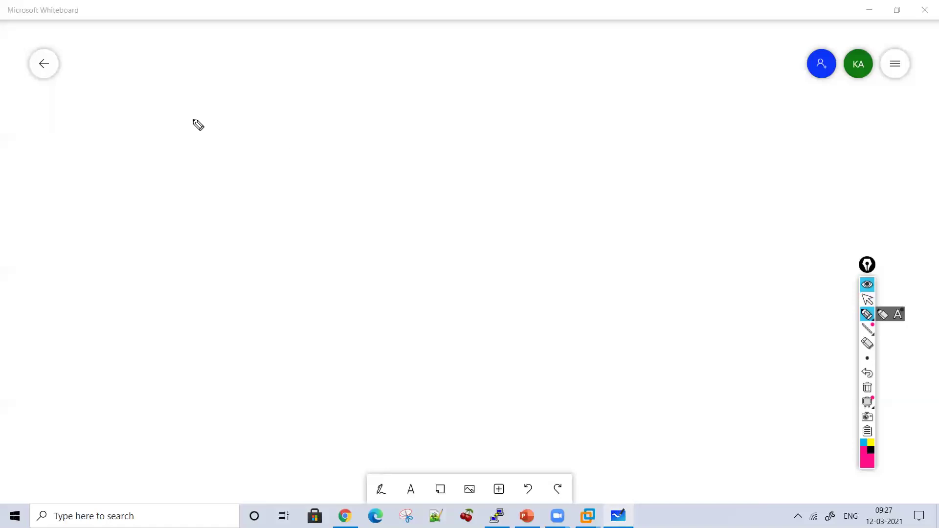
Step: Write numbered steps 1 'Download' and 2 'License Check'
mouse_move(156, 91)
mouse_down()
mouse_move(204, 97)
mouse_move(410, 74)
mouse_up()
drag(140, 167, 182, 189)
mouse_move(204, 145)
mouse_down()
mouse_move(229, 171)
mouse_move(250, 158)
mouse_move(350, 150)
mouse_move(358, 164)
mouse_up()
mouse_move(395, 136)
mouse_down()
mouse_move(430, 151)
mouse_move(527, 155)
mouse_up()
Step: Add step 3 'Import ISO image into Both FS', underline it, then clear the board
drag(131, 238, 171, 269)
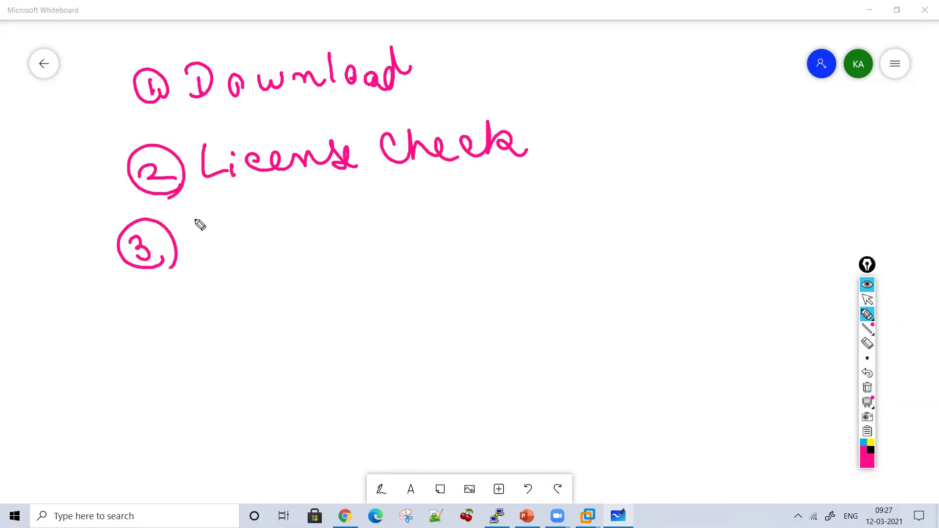
mouse_move(196, 225)
mouse_down()
mouse_move(222, 243)
mouse_move(329, 239)
mouse_move(352, 210)
mouse_move(426, 237)
mouse_move(465, 218)
mouse_move(543, 236)
mouse_move(623, 224)
mouse_move(648, 248)
mouse_move(698, 216)
mouse_move(787, 213)
mouse_move(718, 197)
mouse_up()
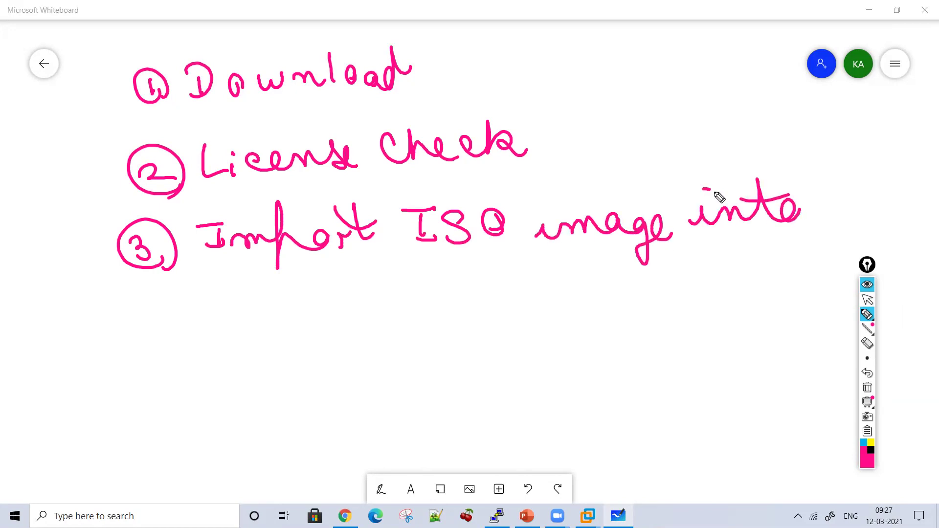
mouse_move(273, 314)
mouse_down()
mouse_move(272, 279)
mouse_move(298, 302)
mouse_move(385, 296)
mouse_up()
mouse_move(289, 266)
mouse_down()
mouse_move(488, 268)
mouse_move(436, 321)
mouse_move(365, 335)
mouse_up()
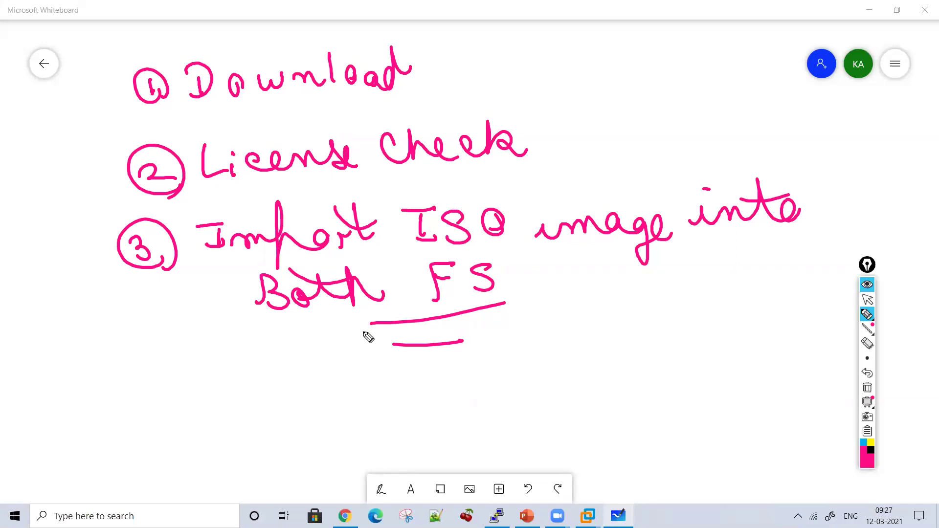
click(867, 387)
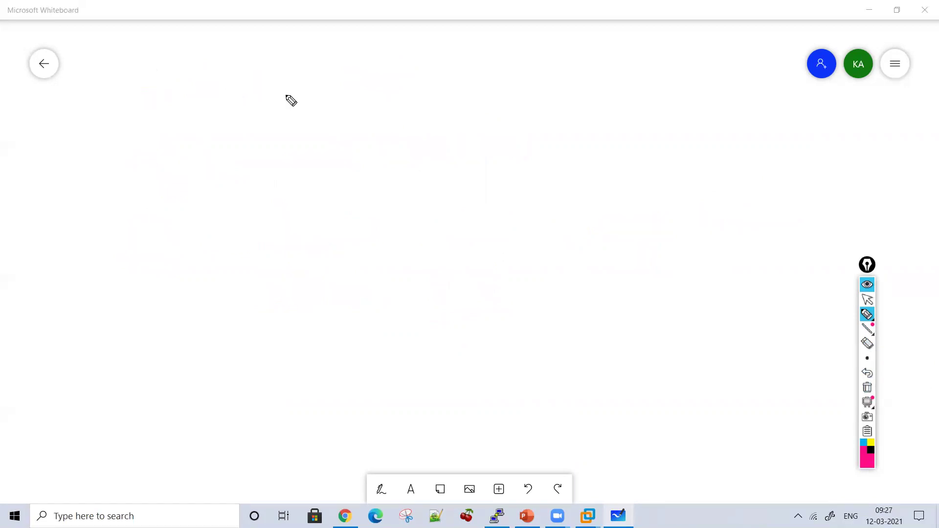
Step: Write the heading 'Import Latest ISO image into FS' and underline 'into FS'
mouse_move(288, 82)
mouse_down()
mouse_move(292, 98)
mouse_move(322, 100)
mouse_move(359, 134)
mouse_move(413, 90)
mouse_move(443, 93)
mouse_up()
mouse_move(394, 60)
mouse_down()
mouse_move(519, 96)
mouse_move(621, 101)
mouse_up()
drag(508, 77, 537, 65)
drag(677, 81, 679, 109)
drag(660, 76, 691, 75)
drag(666, 111, 691, 109)
drag(719, 89, 704, 120)
drag(757, 98, 759, 106)
mouse_move(338, 182)
mouse_down()
mouse_move(436, 174)
mouse_move(438, 185)
mouse_up()
mouse_move(443, 162)
mouse_down()
mouse_move(451, 165)
mouse_move(440, 193)
mouse_move(456, 157)
mouse_move(506, 179)
mouse_move(570, 157)
mouse_move(580, 164)
mouse_up()
drag(543, 156, 572, 152)
click(503, 144)
mouse_move(644, 173)
mouse_down()
mouse_move(664, 138)
mouse_move(698, 159)
mouse_move(668, 169)
mouse_up()
drag(694, 180, 519, 192)
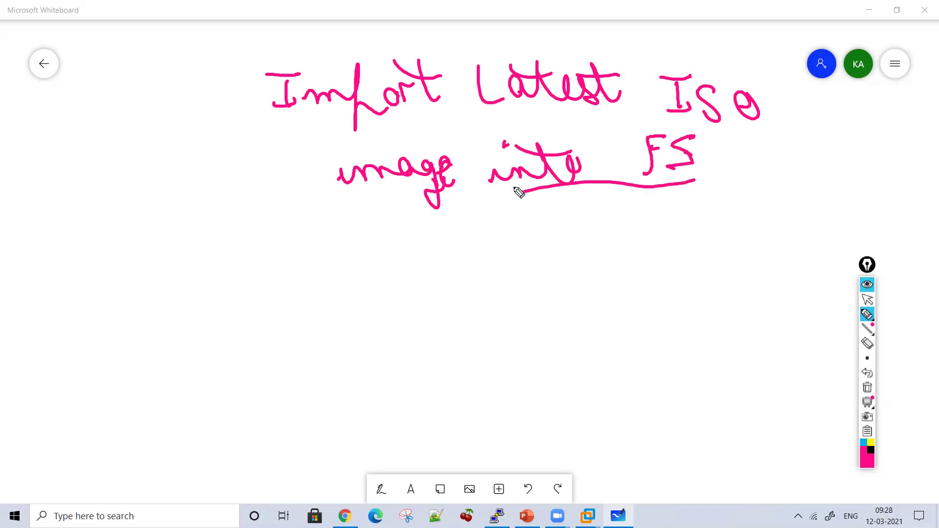
Step: Write method 1 'CLI' with an arrow and the 'WinSCP from Desktop' note below
drag(193, 248, 211, 267)
drag(258, 241, 257, 264)
mouse_move(274, 238)
mouse_down()
mouse_move(294, 258)
mouse_move(314, 234)
mouse_up()
drag(307, 237, 324, 264)
mouse_move(339, 250)
mouse_down()
mouse_move(357, 250)
mouse_move(348, 262)
mouse_move(390, 250)
mouse_move(417, 256)
mouse_move(442, 241)
mouse_move(524, 253)
mouse_move(530, 239)
mouse_move(478, 233)
mouse_move(577, 233)
mouse_move(603, 250)
mouse_up()
mouse_move(352, 320)
mouse_down()
mouse_move(394, 313)
mouse_move(430, 329)
mouse_move(467, 313)
mouse_move(503, 336)
mouse_move(453, 374)
mouse_move(460, 353)
mouse_up()
click(389, 305)
Step: Write '13 → /shared/images' and 'into FS', then tick and underline the path line
drag(280, 397, 287, 423)
mouse_move(304, 397)
mouse_down()
mouse_move(320, 424)
mouse_move(371, 417)
mouse_up()
mouse_move(447, 389)
mouse_down()
mouse_move(483, 417)
mouse_move(515, 394)
mouse_move(555, 415)
mouse_move(557, 386)
mouse_move(589, 374)
mouse_move(585, 424)
mouse_up()
mouse_move(564, 299)
mouse_down()
mouse_move(568, 308)
mouse_move(655, 307)
mouse_move(605, 290)
mouse_up()
mouse_move(696, 308)
mouse_down()
mouse_move(720, 279)
mouse_move(723, 319)
mouse_move(582, 389)
mouse_move(740, 390)
mouse_move(625, 432)
mouse_move(503, 430)
mouse_up()
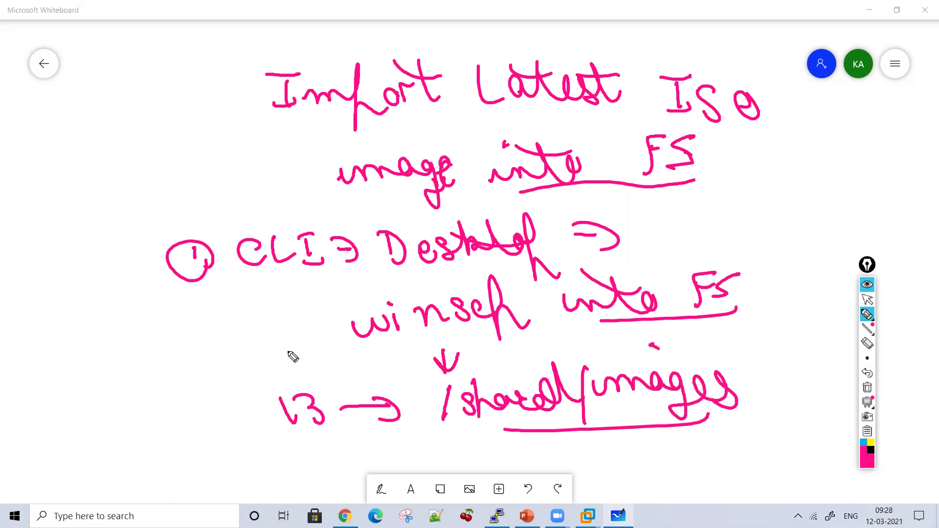
mouse_move(186, 412)
mouse_down()
mouse_move(226, 405)
mouse_move(329, 457)
mouse_move(432, 431)
mouse_move(425, 443)
mouse_up()
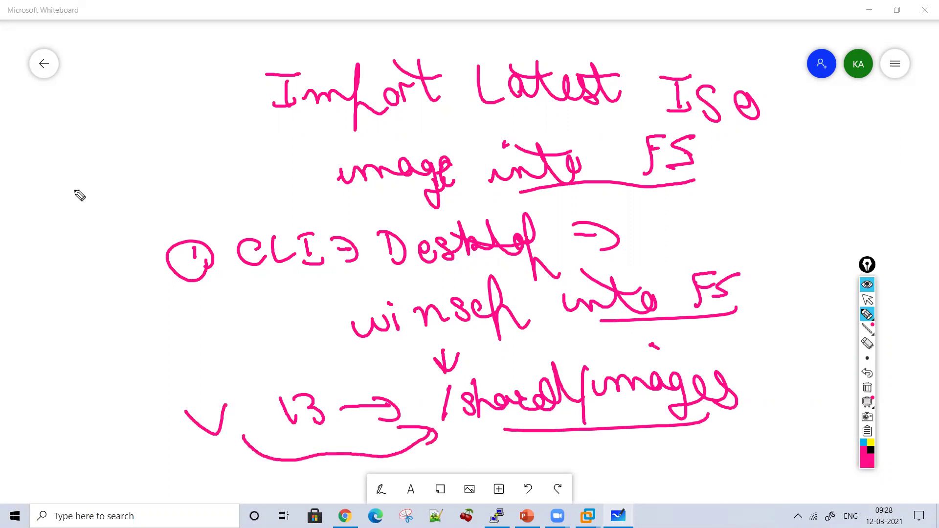
click(871, 305)
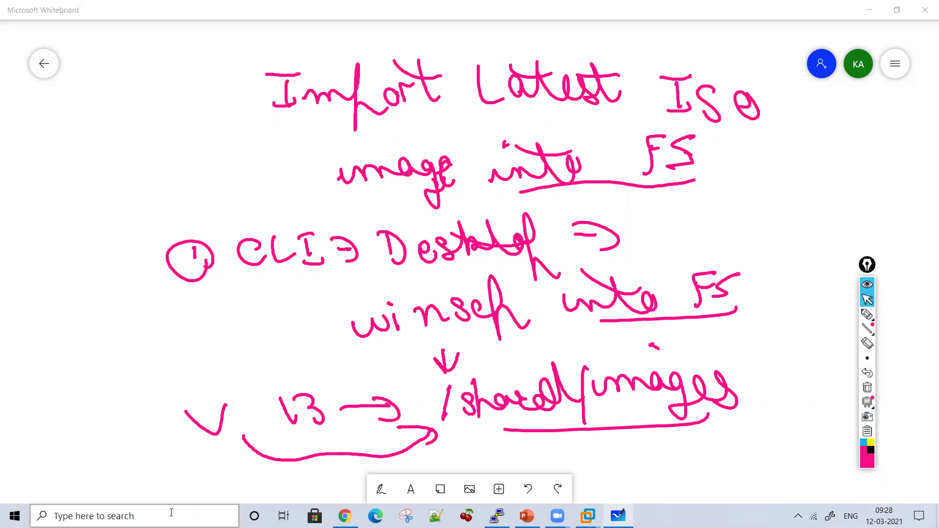
Step: Launch WinSCP and log in over SFTP to host 192.168.137.51 with the BIG-IP user name
click(171, 513)
text(win)
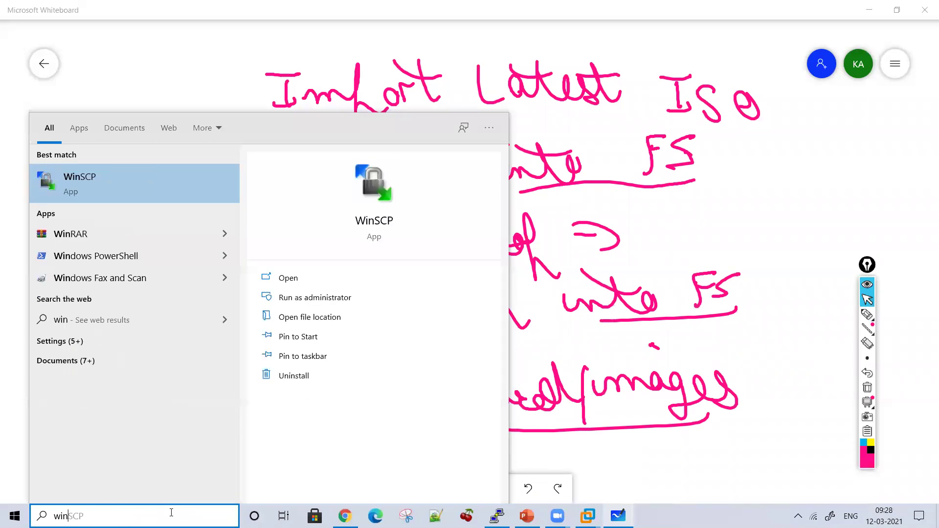
key(Escape)
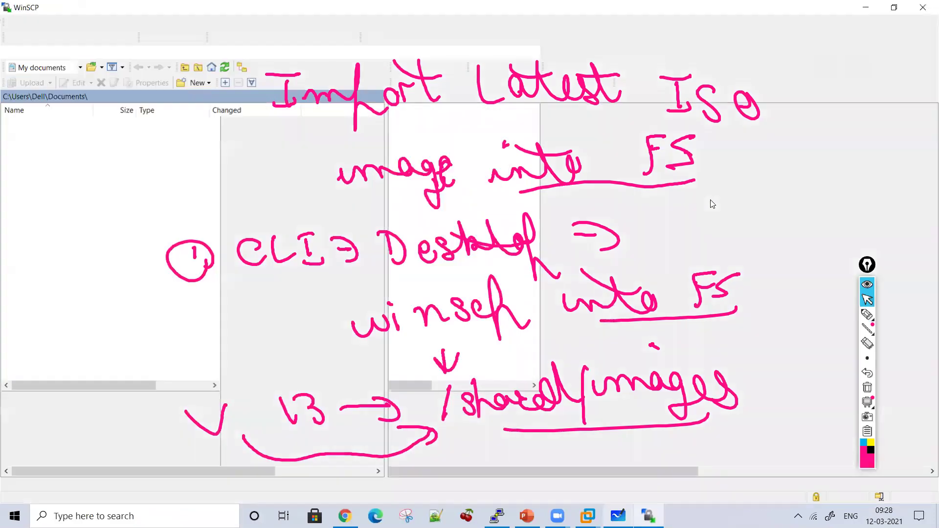
click(866, 386)
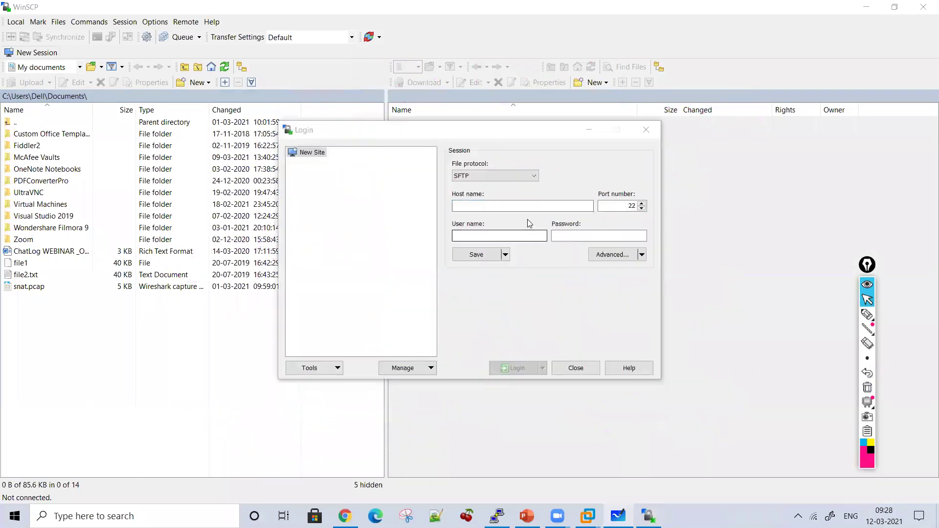
text(192.168.137.51)
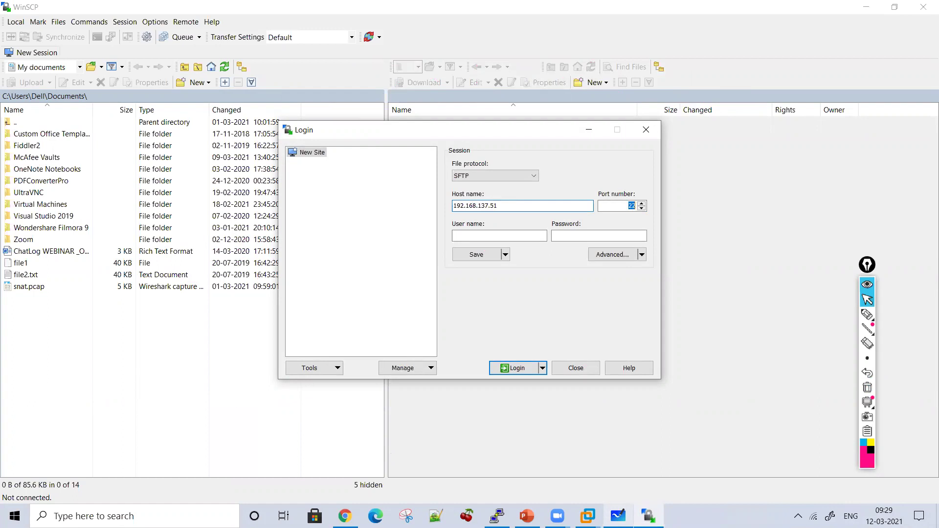
click(499, 236)
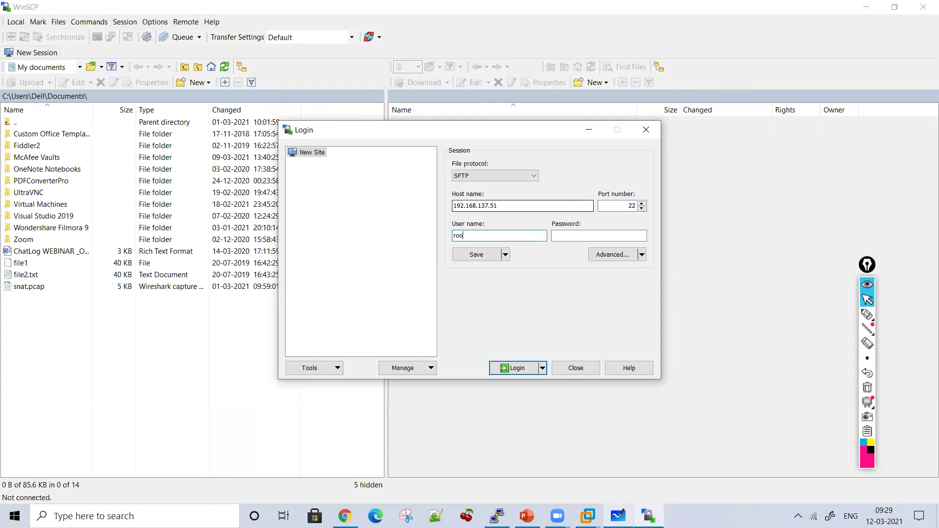
key(Return)
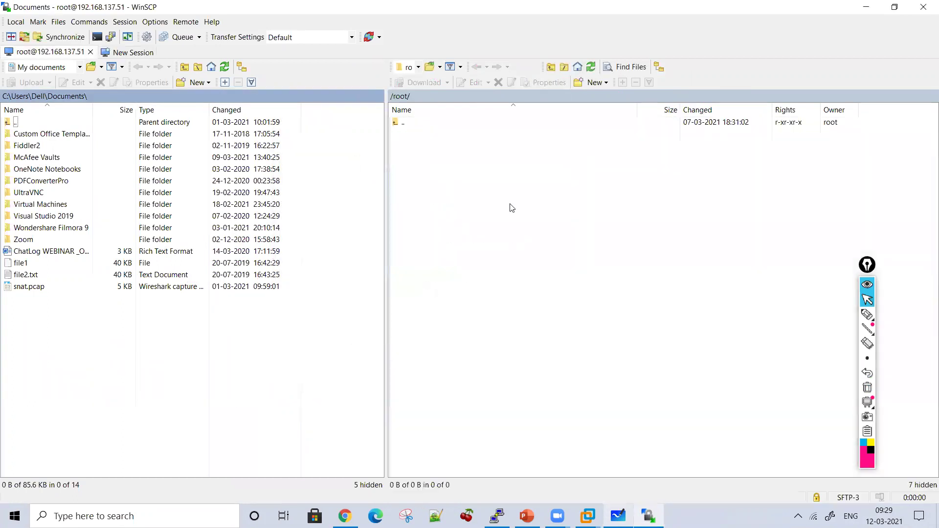
Step: Navigate the remote panel from root / into /shared/images
click(418, 67)
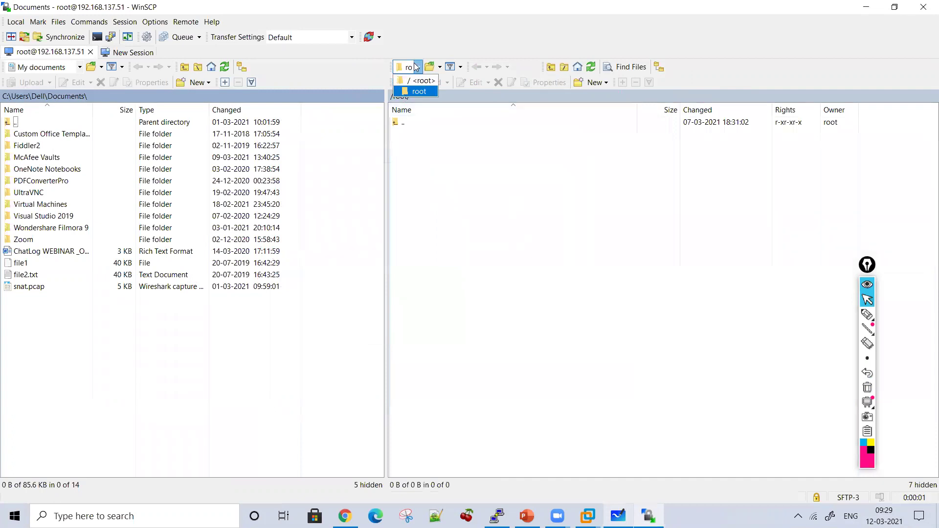
click(411, 83)
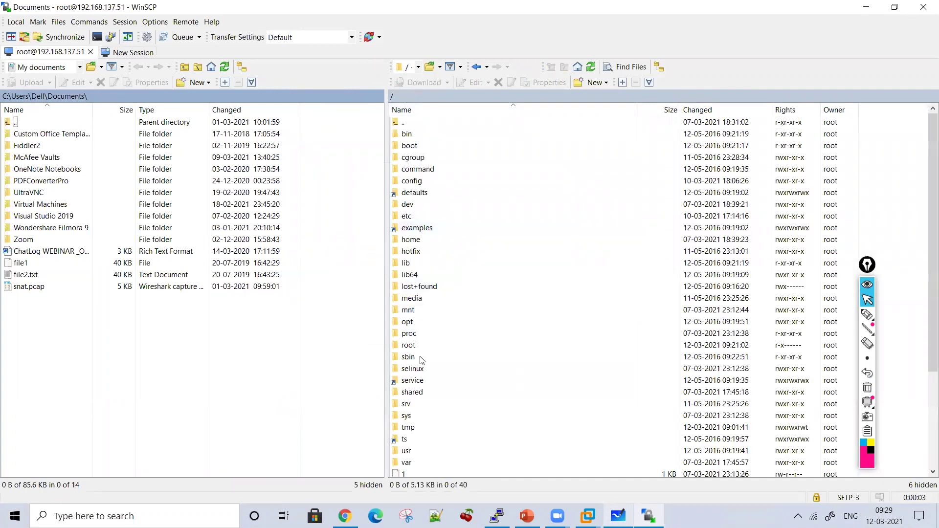
double_click(413, 391)
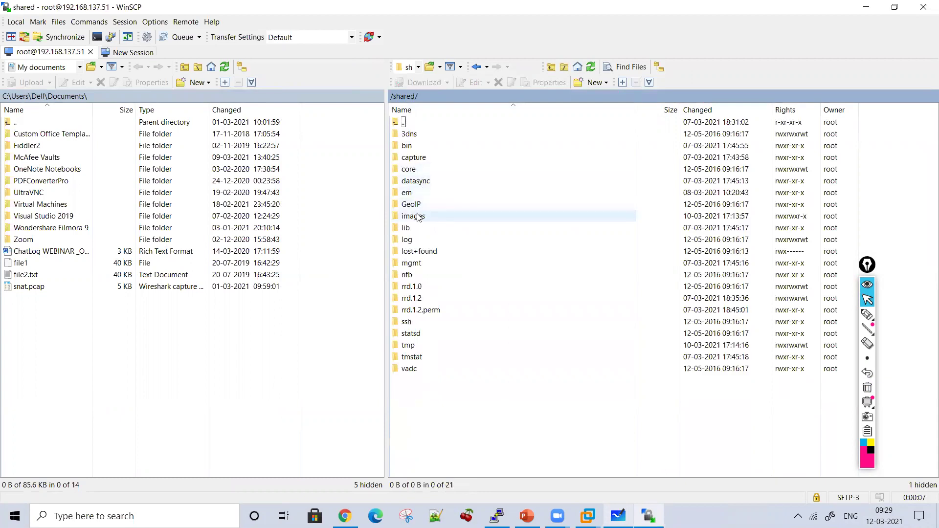
double_click(416, 216)
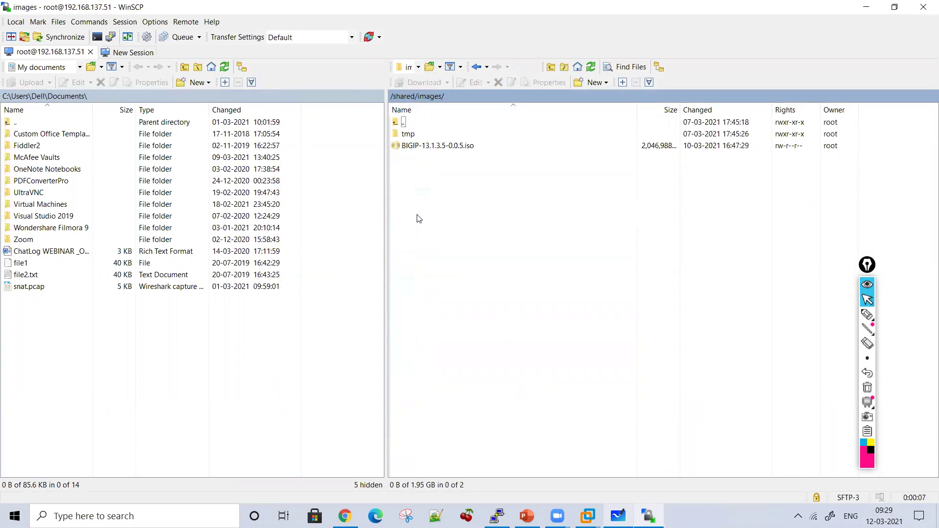
Step: Circle and arrow the BIGIP-13.1.3.5-0.0.5.iso file, then bring back bigip2's license page in Chrome
click(867, 314)
mouse_move(697, 205)
mouse_down()
mouse_move(430, 181)
mouse_move(386, 167)
mouse_move(367, 112)
mouse_move(384, 95)
mouse_move(443, 93)
mouse_move(841, 103)
mouse_move(870, 156)
mouse_move(736, 228)
mouse_move(697, 220)
mouse_up()
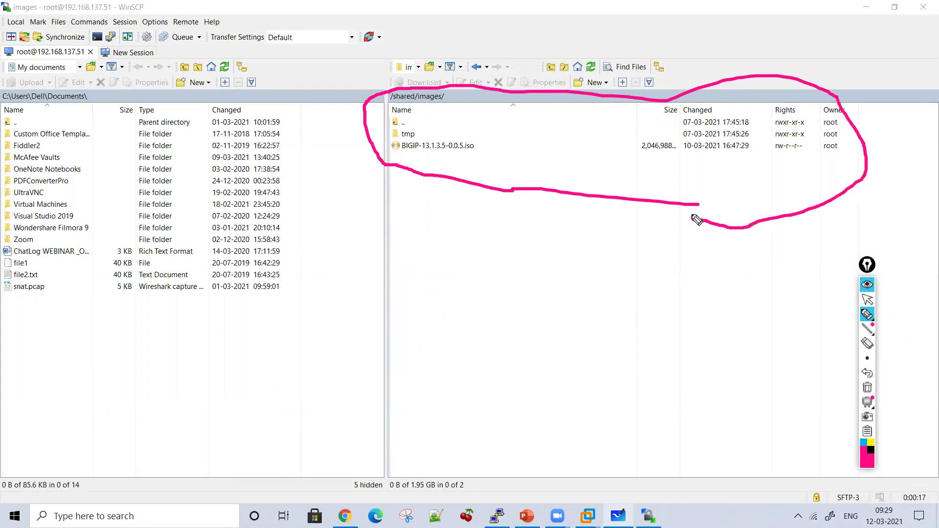
mouse_move(504, 245)
mouse_down()
mouse_move(434, 164)
mouse_move(453, 158)
mouse_up()
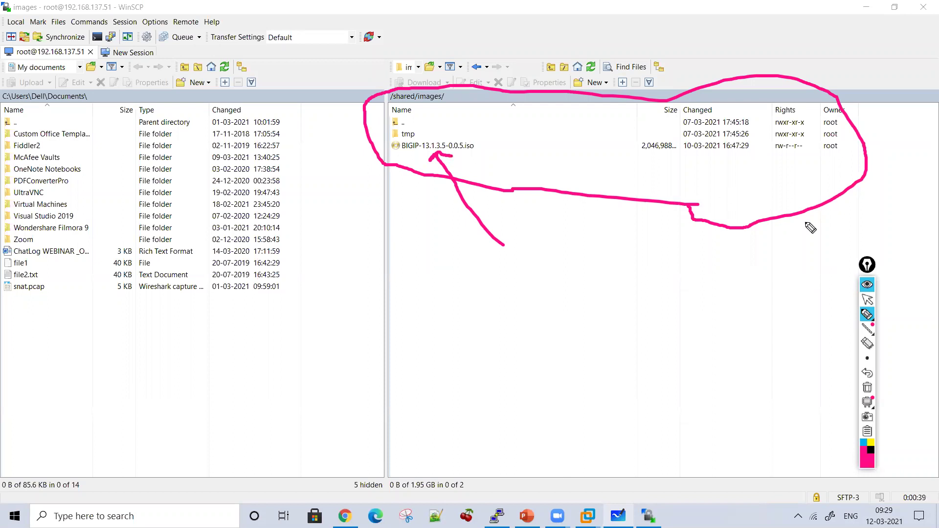
click(866, 299)
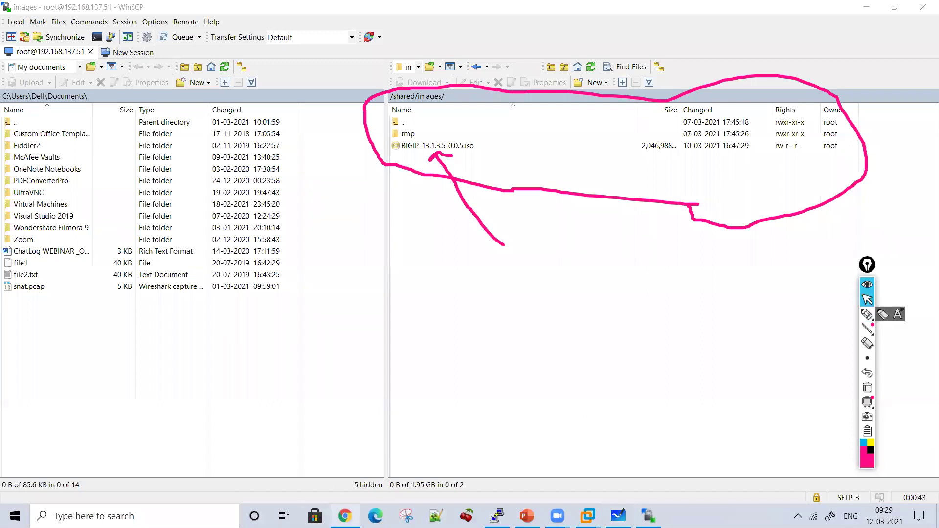
click(344, 516)
Step: Clear earlier ink and draw an arrow from the Software Management menu item
click(867, 388)
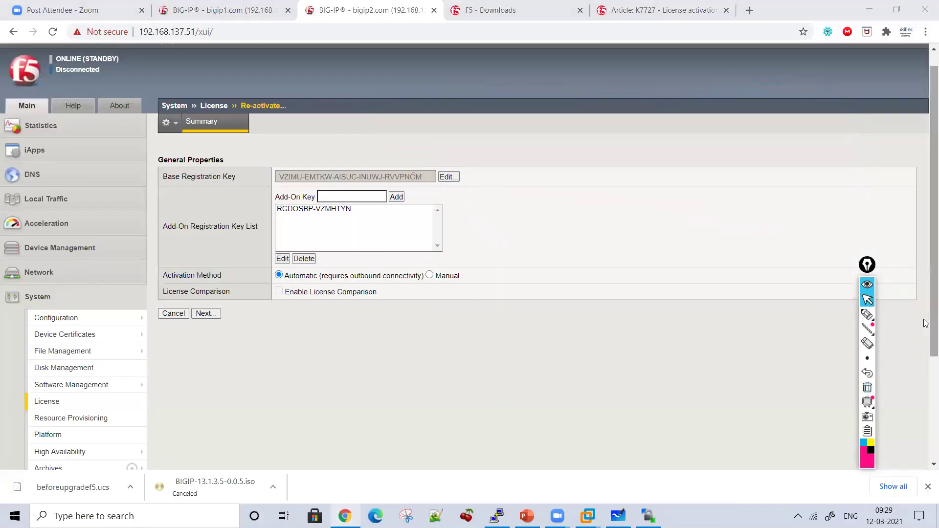
scroll(300, 308, down, 2)
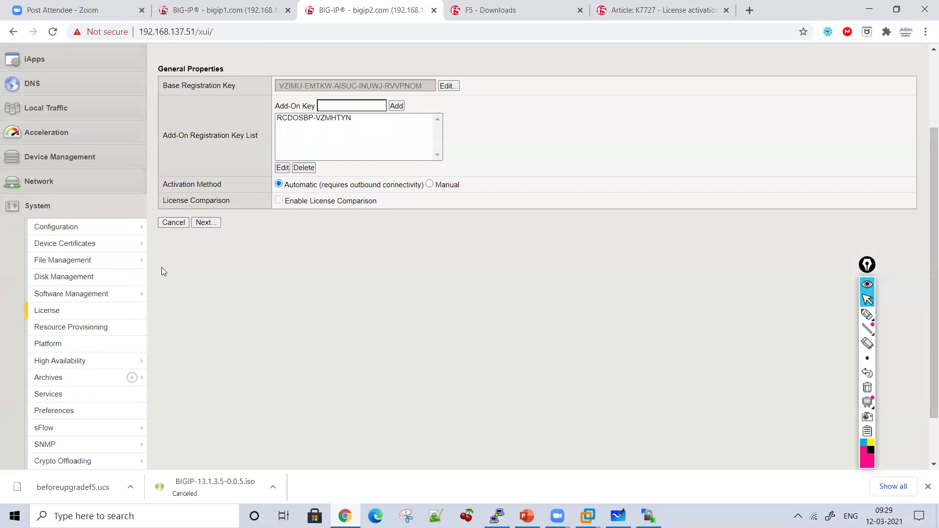
click(867, 314)
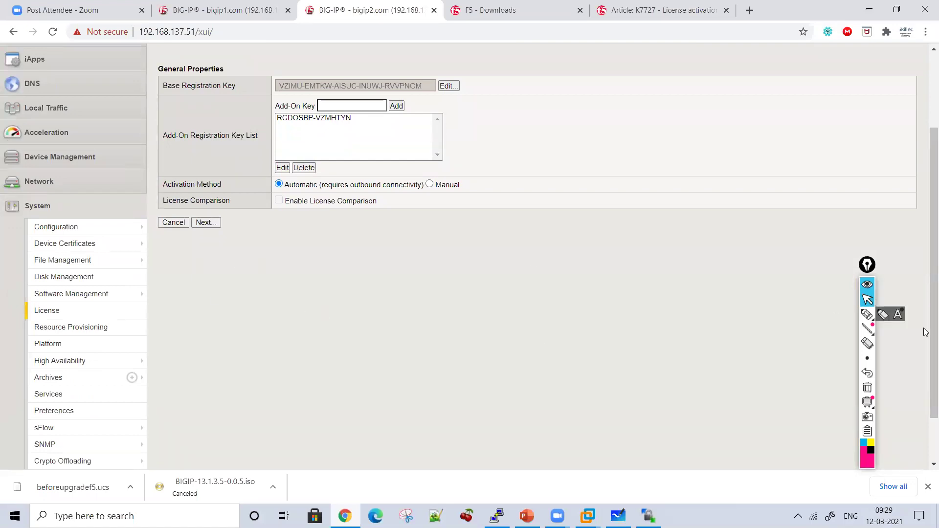
mouse_move(110, 293)
mouse_down()
mouse_move(191, 302)
mouse_move(160, 323)
mouse_up()
click(185, 287)
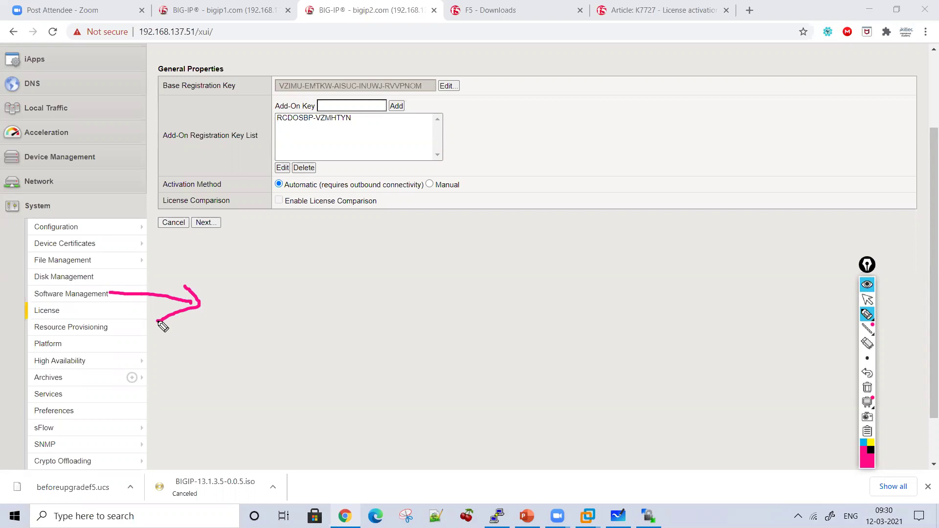
Step: Handwrite 'System → Software Management' beside the arrow and bracket the note
mouse_move(303, 291)
mouse_down()
mouse_move(288, 319)
mouse_move(270, 326)
mouse_up()
mouse_move(297, 309)
mouse_down()
mouse_move(336, 335)
mouse_move(447, 329)
mouse_up()
drag(317, 297, 406, 299)
drag(464, 296, 491, 297)
mouse_move(459, 309)
mouse_down()
mouse_move(509, 324)
mouse_move(491, 328)
mouse_up()
mouse_move(567, 270)
mouse_down()
mouse_move(553, 274)
mouse_move(541, 304)
mouse_up()
mouse_move(562, 306)
mouse_down()
mouse_move(587, 310)
mouse_move(577, 304)
mouse_up()
drag(582, 332, 634, 270)
mouse_move(571, 306)
mouse_down()
mouse_move(633, 282)
mouse_move(668, 328)
mouse_up()
mouse_move(647, 305)
mouse_down()
mouse_move(728, 305)
mouse_move(808, 323)
mouse_up()
mouse_move(505, 415)
mouse_down()
mouse_move(539, 390)
mouse_move(545, 411)
mouse_up()
drag(568, 392, 569, 410)
mouse_move(579, 409)
mouse_down()
mouse_move(645, 406)
mouse_move(670, 419)
mouse_move(714, 398)
mouse_move(776, 399)
mouse_up()
drag(706, 369, 777, 386)
drag(551, 271, 554, 416)
mouse_move(753, 260)
mouse_down()
mouse_move(828, 337)
mouse_move(789, 417)
mouse_up()
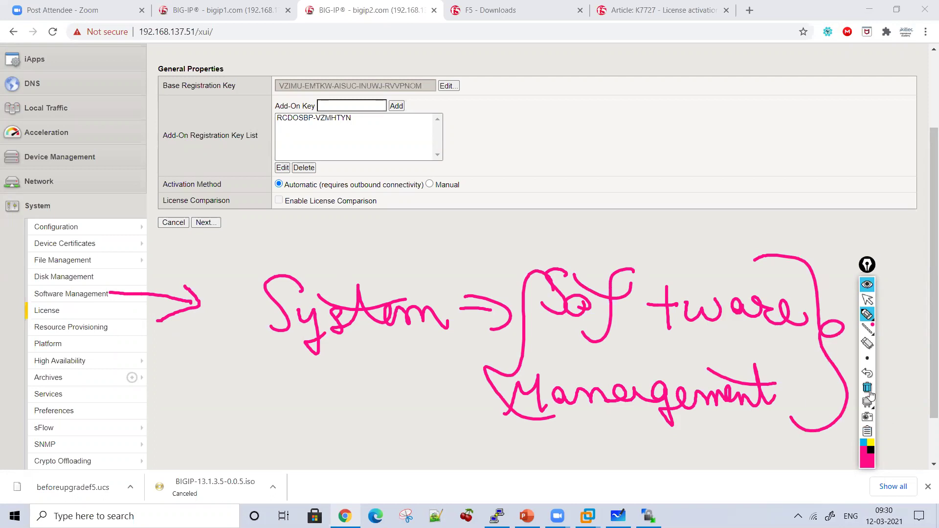
Step: Erase the handwritten note and leave drawing mode
click(868, 391)
click(867, 300)
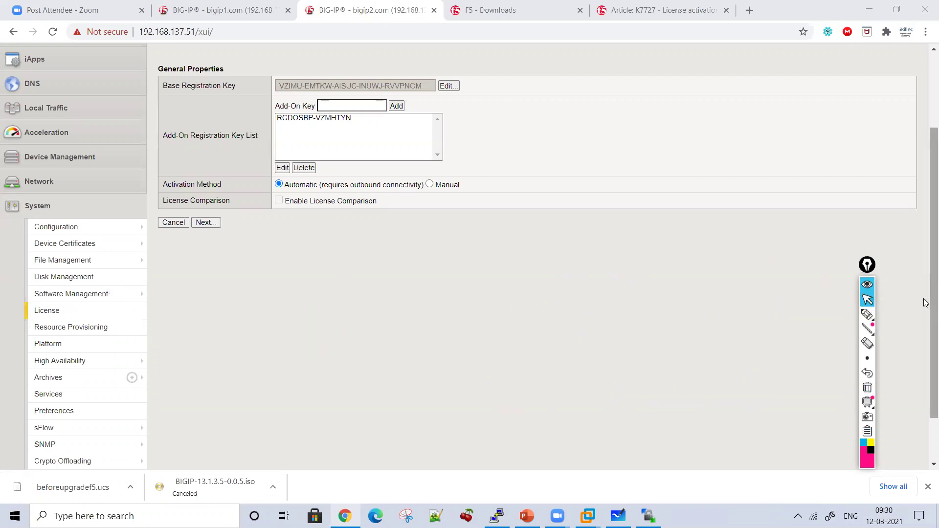
scroll(296, 376, up, 1)
Step: Open bigip2's Image List and handwrite /shared/images below the image table
mouse_move(136, 322)
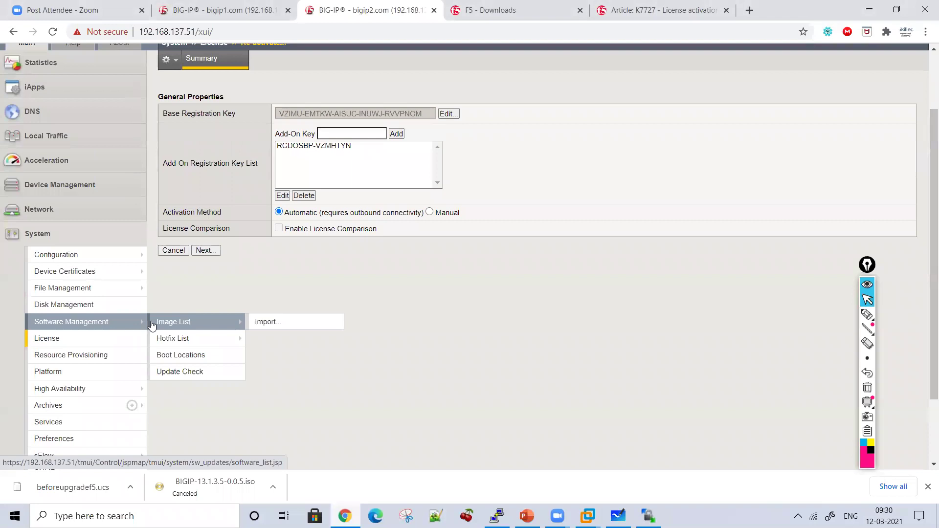
click(153, 322)
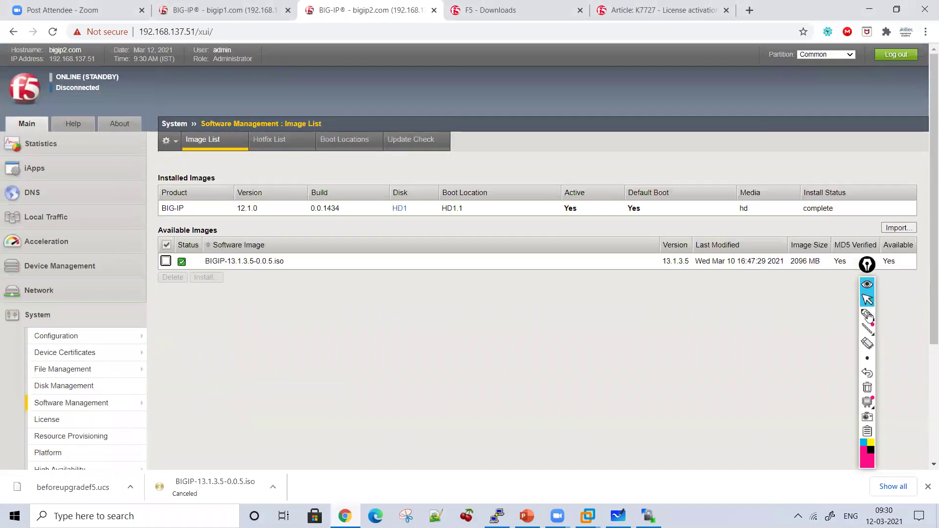
click(869, 316)
drag(868, 267, 878, 333)
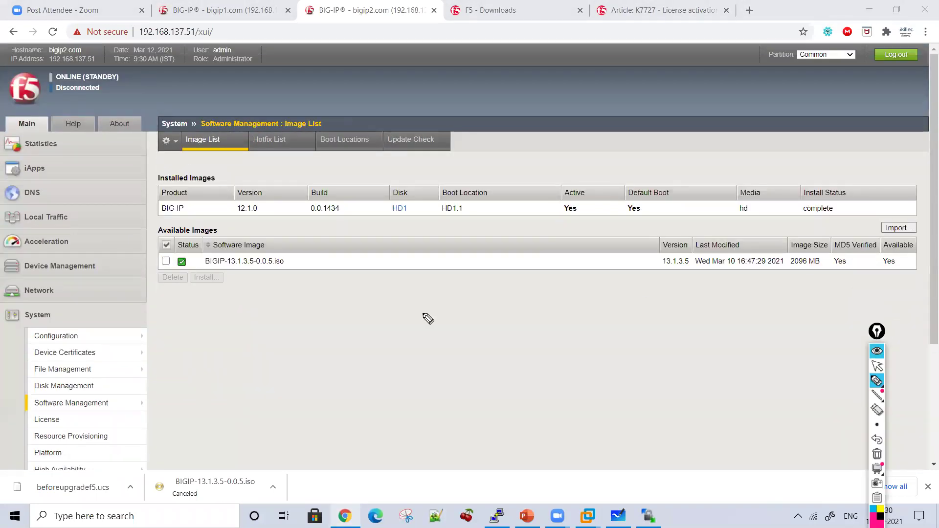
mouse_move(299, 290)
mouse_down()
mouse_move(281, 323)
mouse_move(308, 332)
mouse_up()
mouse_move(328, 292)
mouse_down()
mouse_move(336, 319)
mouse_move(430, 321)
mouse_move(446, 299)
mouse_move(470, 337)
mouse_move(605, 321)
mouse_move(634, 337)
mouse_up()
Step: Underline Available Images, mark version 12.1.0 on HD1.1, and arrow the ISO row
mouse_move(222, 285)
mouse_down()
mouse_move(504, 274)
mouse_move(895, 289)
mouse_up()
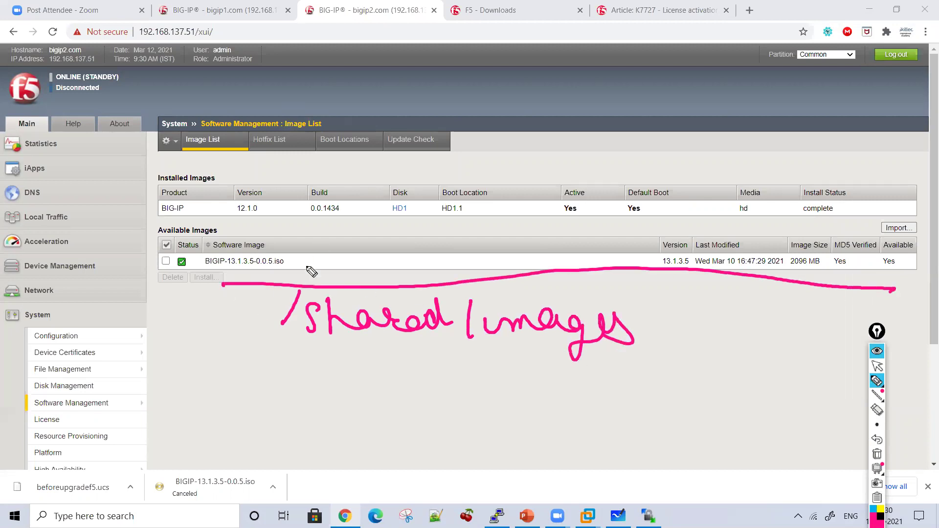
mouse_move(250, 171)
mouse_down()
mouse_move(250, 186)
mouse_move(262, 171)
mouse_up()
mouse_move(456, 169)
mouse_down()
mouse_move(503, 230)
mouse_move(457, 167)
mouse_up()
mouse_move(527, 116)
mouse_down()
mouse_move(541, 138)
mouse_move(591, 126)
mouse_move(618, 147)
mouse_move(608, 172)
mouse_move(557, 173)
mouse_up()
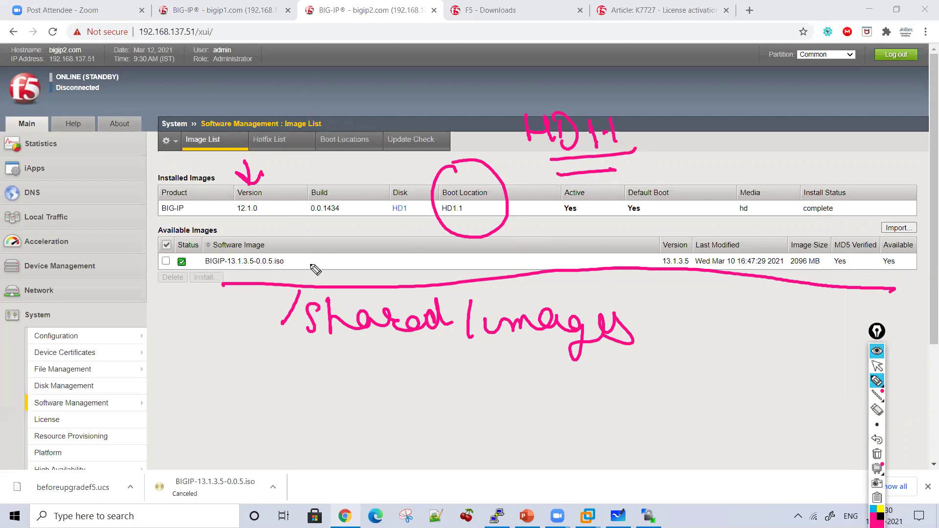
mouse_move(300, 264)
mouse_down()
mouse_move(338, 258)
mouse_move(285, 165)
mouse_move(272, 182)
mouse_move(293, 156)
mouse_up()
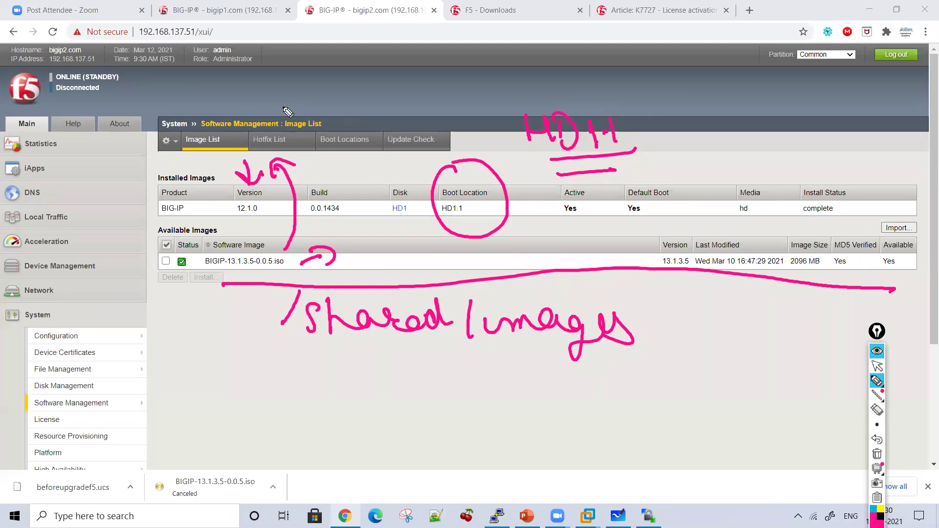
mouse_move(216, 332)
mouse_down()
mouse_move(220, 301)
mouse_move(238, 309)
mouse_up()
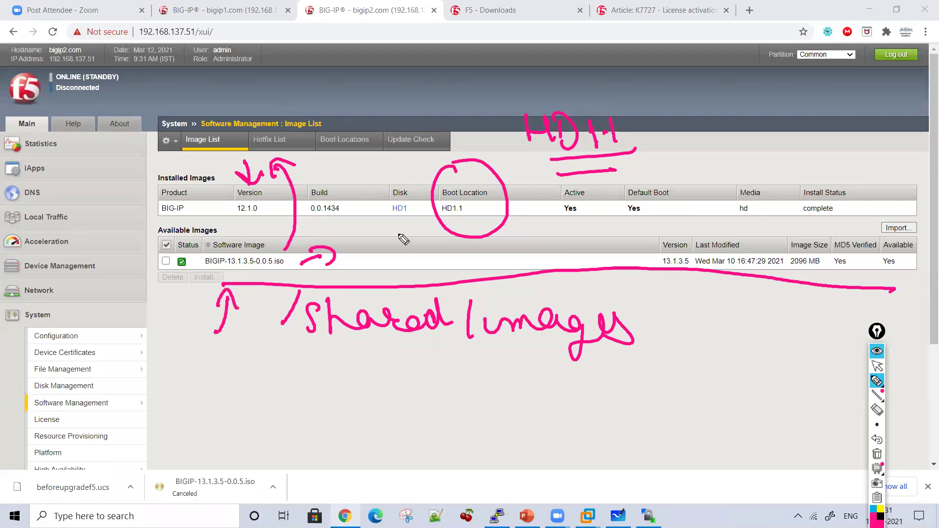
click(877, 367)
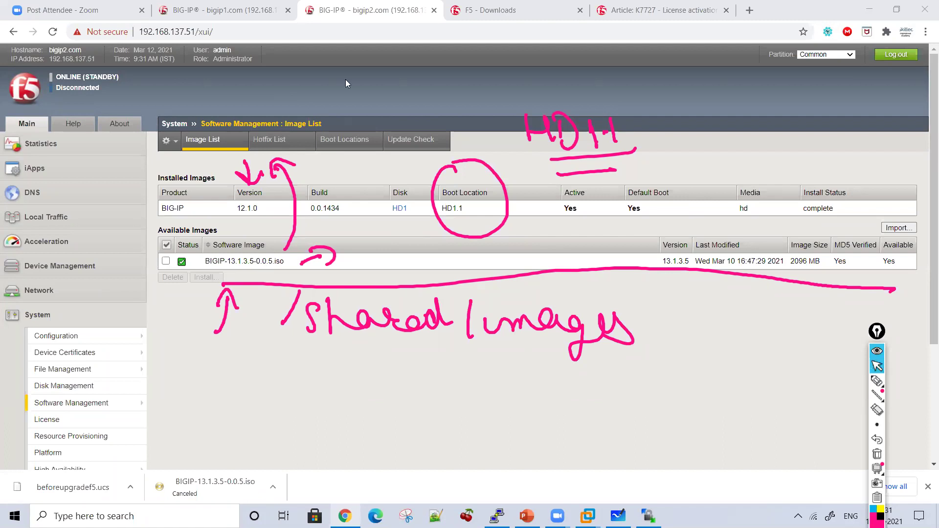
Step: Compare with bigip1's Image List, then return to the bigip2 tab
click(238, 13)
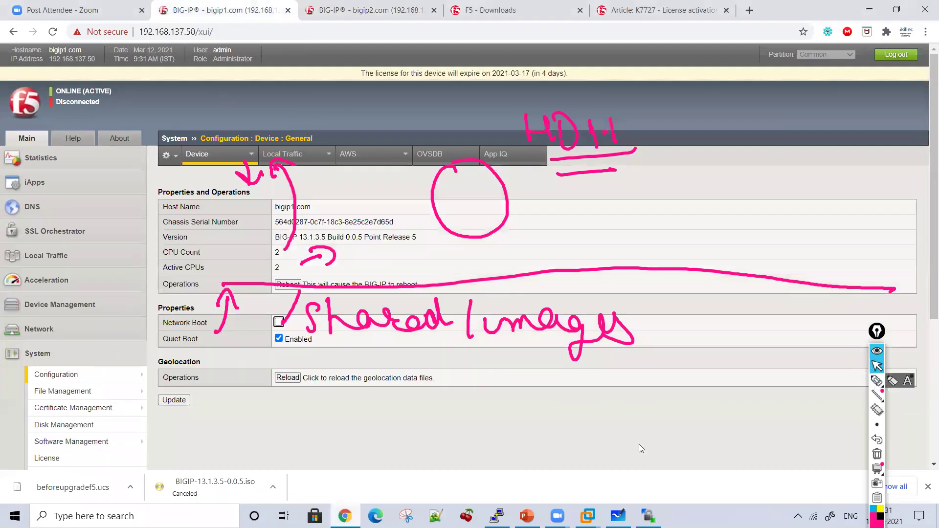
mouse_move(122, 441)
click(174, 398)
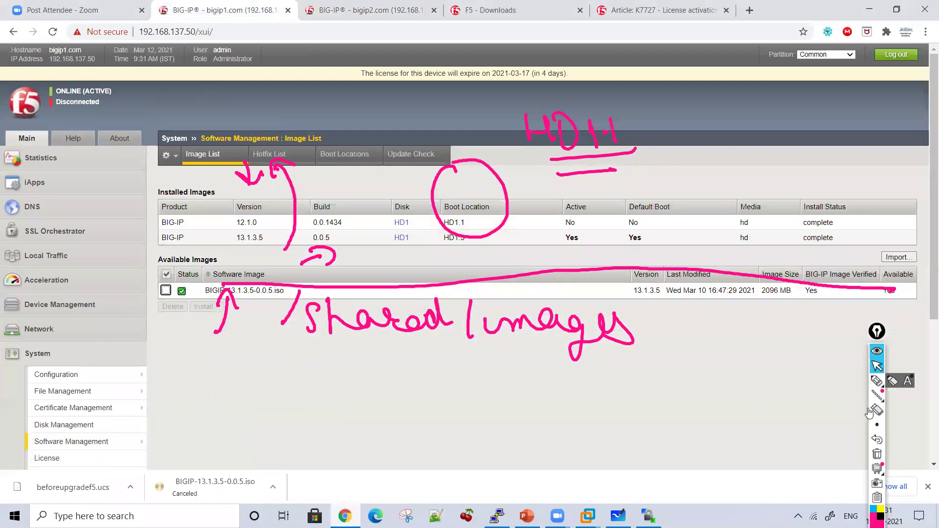
scroll(926, 326, down, 1)
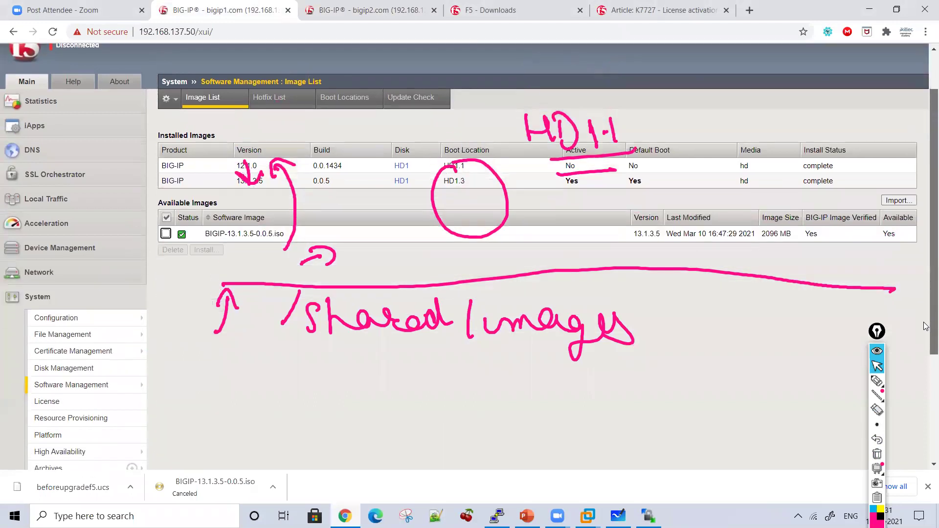
scroll(925, 327, down, 1)
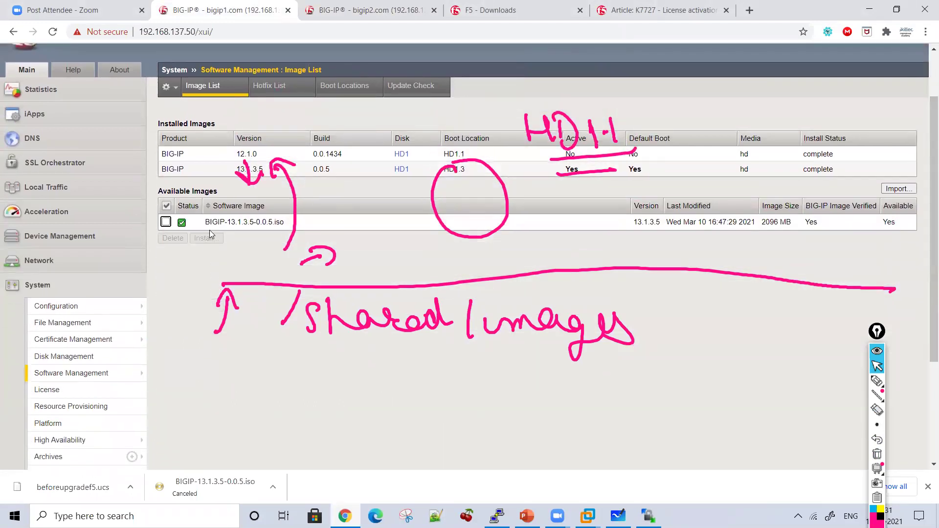
click(350, 5)
click(876, 381)
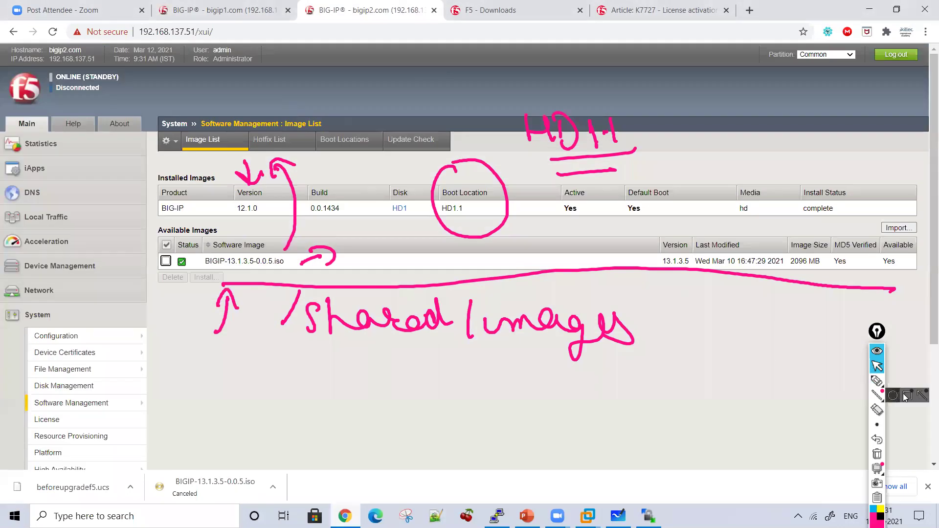
click(876, 454)
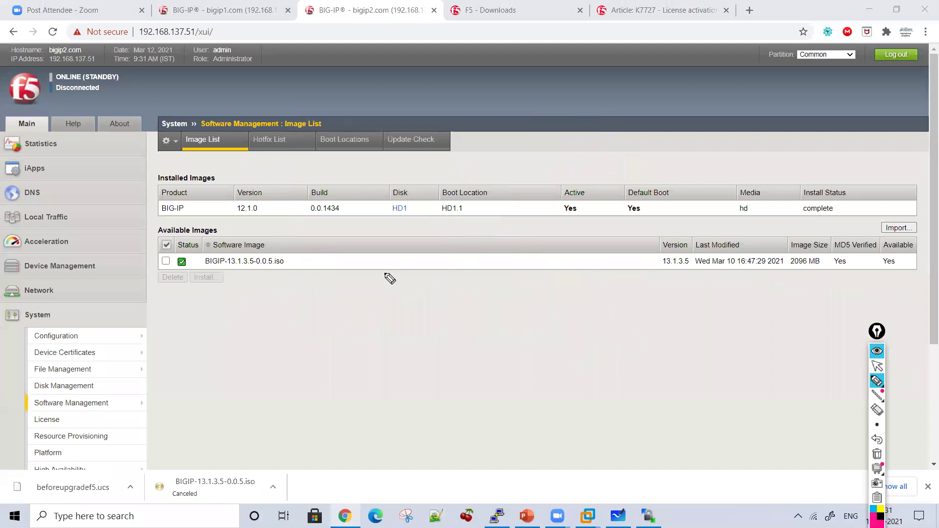
drag(324, 234, 359, 209)
mouse_move(349, 289)
mouse_down()
mouse_move(349, 298)
mouse_move(360, 285)
mouse_up()
mouse_move(350, 293)
mouse_down()
mouse_move(364, 310)
mouse_move(450, 319)
mouse_move(514, 278)
mouse_up()
mouse_move(410, 342)
mouse_down()
mouse_move(415, 364)
mouse_move(453, 313)
mouse_up()
drag(439, 342, 476, 332)
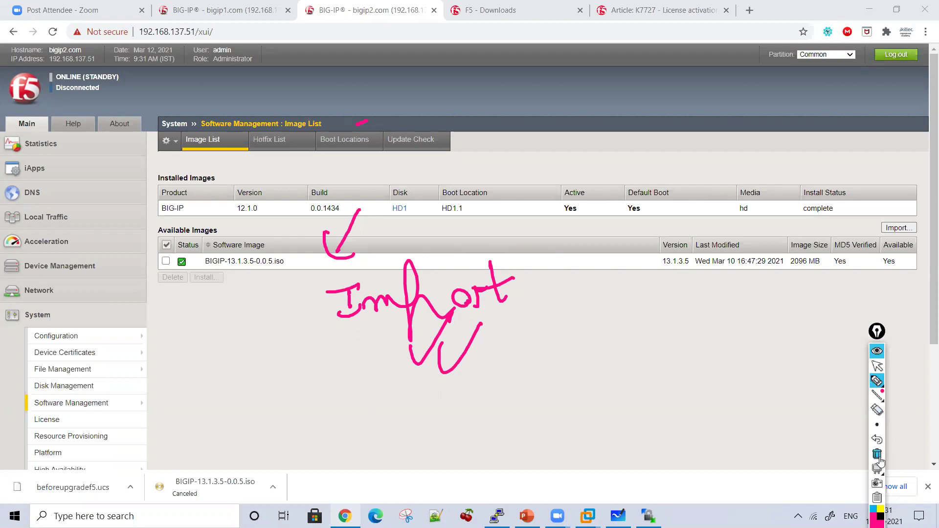
click(877, 455)
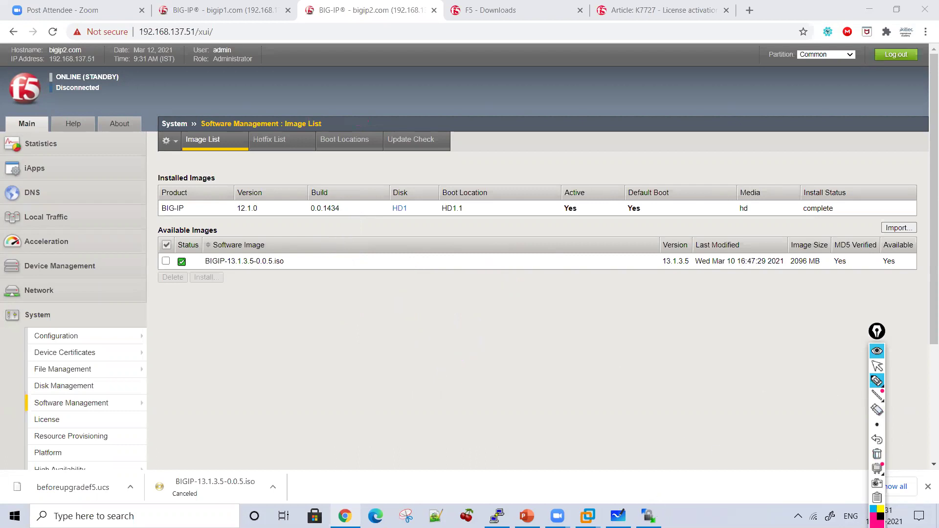
click(877, 366)
Step: On a blank whiteboard, write 'Install this image' with 'Available image' below an arrow
click(876, 381)
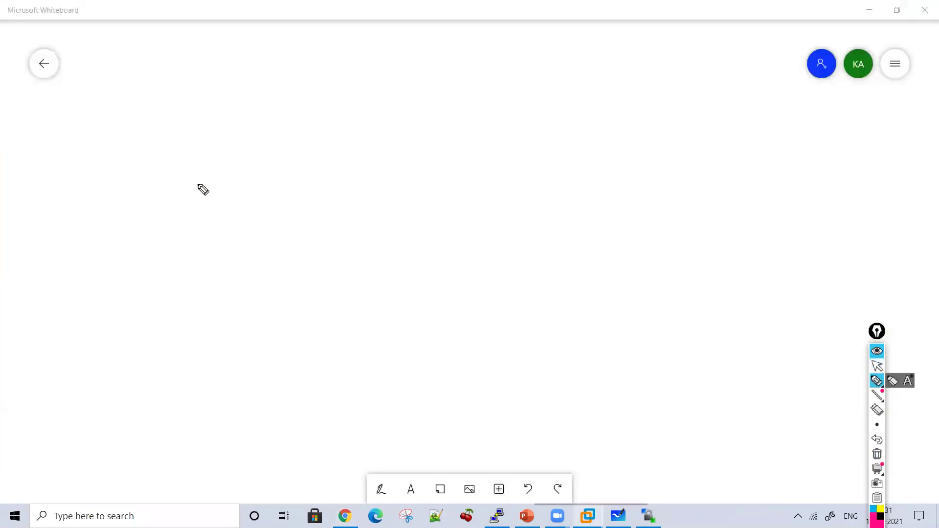
drag(196, 83, 201, 105)
drag(216, 71, 170, 71)
mouse_move(181, 105)
mouse_down()
mouse_move(213, 104)
mouse_move(268, 79)
mouse_move(342, 102)
mouse_move(386, 53)
mouse_move(294, 88)
mouse_up()
mouse_move(468, 81)
mouse_down()
mouse_move(463, 69)
mouse_move(526, 80)
mouse_move(515, 58)
mouse_move(424, 63)
mouse_up()
mouse_move(361, 120)
mouse_down()
mouse_move(361, 161)
mouse_move(376, 145)
mouse_up()
mouse_move(577, 74)
mouse_down()
mouse_move(691, 88)
mouse_move(723, 104)
mouse_move(728, 98)
mouse_up()
drag(652, 56, 665, 56)
mouse_move(538, 167)
mouse_down()
mouse_move(570, 170)
mouse_move(613, 150)
mouse_move(652, 168)
mouse_move(692, 138)
mouse_move(679, 159)
mouse_move(572, 187)
mouse_up()
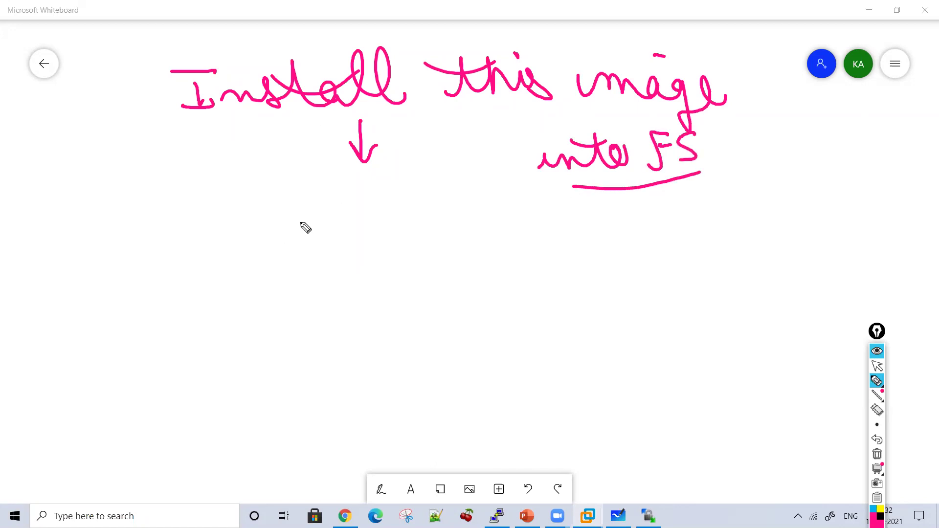
mouse_move(252, 238)
mouse_down()
mouse_move(278, 235)
mouse_move(277, 225)
mouse_up()
mouse_move(286, 218)
mouse_down()
mouse_move(398, 230)
mouse_move(570, 215)
mouse_move(598, 235)
mouse_move(624, 238)
mouse_up()
click(518, 185)
Step: Add an arrow down to 'import' and an underlined HD1.1 beside Available image
mouse_move(380, 268)
mouse_down()
mouse_move(382, 299)
mouse_move(396, 279)
mouse_up()
mouse_move(294, 345)
mouse_down()
mouse_move(398, 329)
mouse_move(388, 304)
mouse_move(415, 317)
mouse_up()
mouse_move(58, 213)
mouse_down()
mouse_move(86, 235)
mouse_move(131, 213)
mouse_move(149, 229)
mouse_up()
click(131, 229)
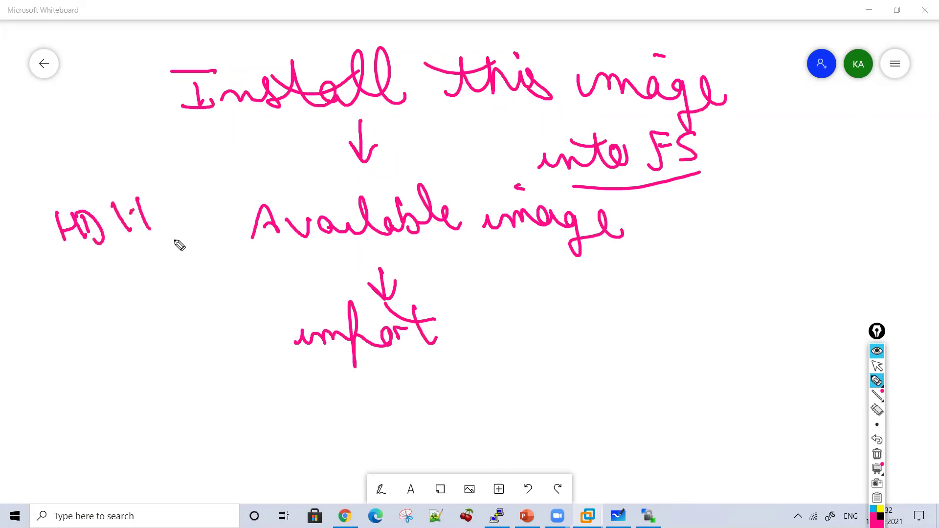
drag(95, 263, 176, 239)
drag(103, 289, 159, 270)
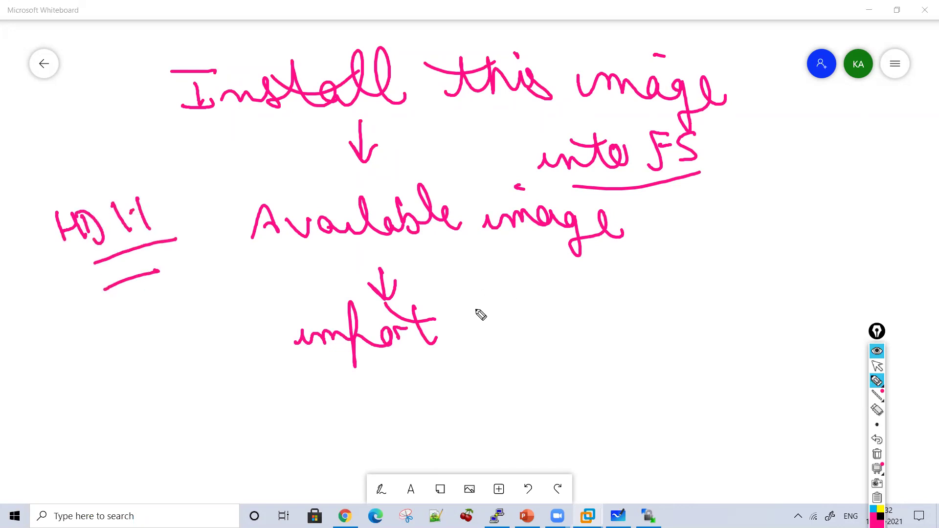
Step: Extend the flow with an arrow from import to 'HD1.2 or HD1.3', underlined
drag(454, 326, 495, 327)
drag(472, 313, 491, 338)
drag(509, 303, 507, 337)
drag(509, 320, 531, 319)
drag(531, 303, 538, 336)
mouse_move(562, 305)
mouse_down()
mouse_move(563, 332)
mouse_move(654, 329)
mouse_move(653, 320)
mouse_up()
click(567, 321)
mouse_move(671, 337)
mouse_down()
mouse_move(690, 320)
mouse_move(702, 336)
mouse_up()
mouse_move(704, 321)
mouse_down()
mouse_move(719, 300)
mouse_move(719, 336)
mouse_up()
drag(735, 300, 736, 343)
click(775, 320)
mouse_move(766, 303)
mouse_down()
mouse_move(764, 340)
mouse_move(780, 335)
mouse_move(581, 357)
mouse_up()
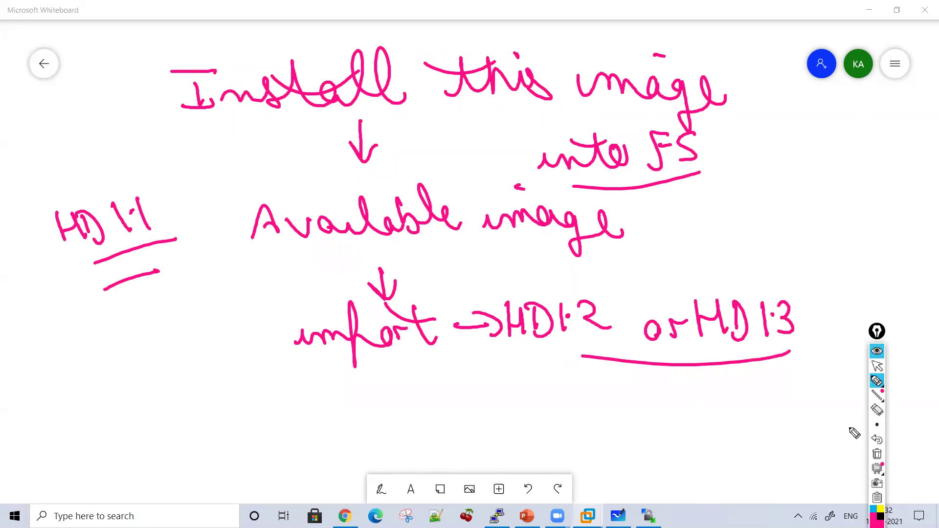
Step: Put away the whiteboard and clear all the pink ink
click(876, 366)
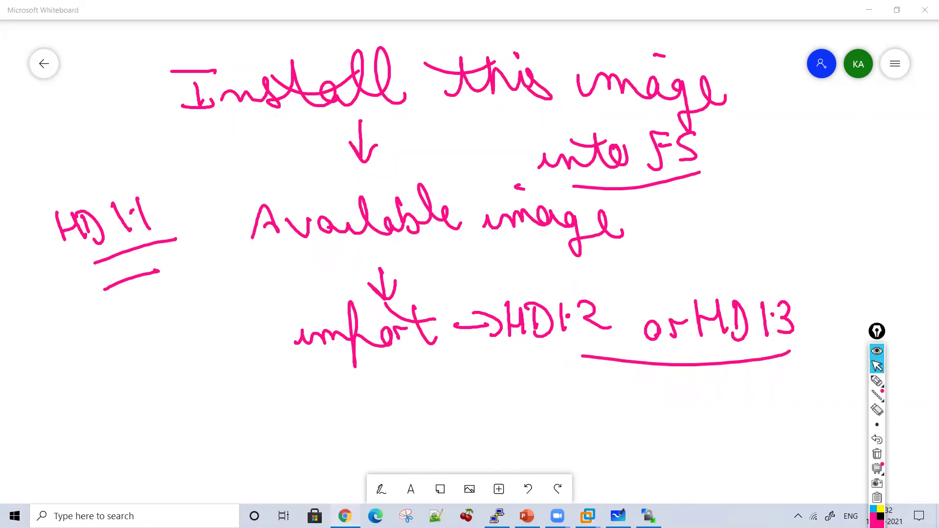
click(617, 516)
click(876, 453)
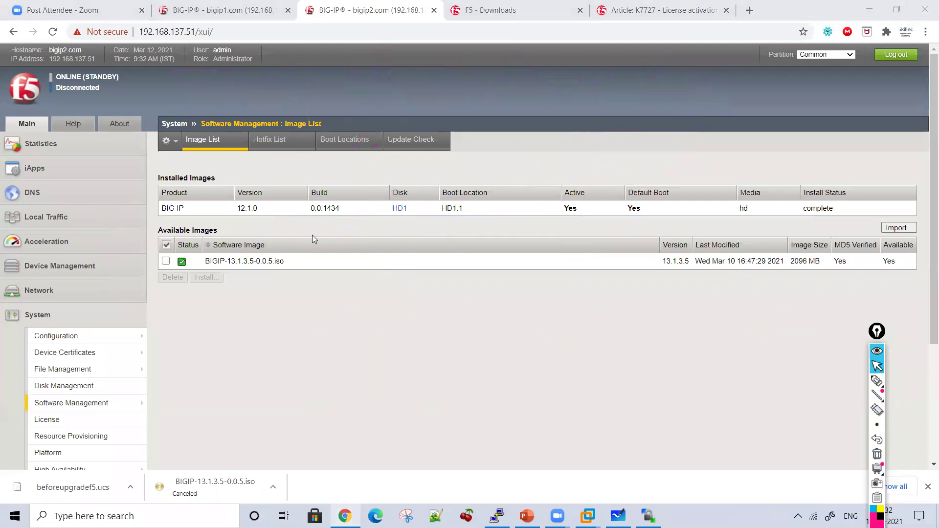
Step: Handwrite the volume names HD1.1, HD1-2 and HD1.3 beside the ISO row
click(877, 380)
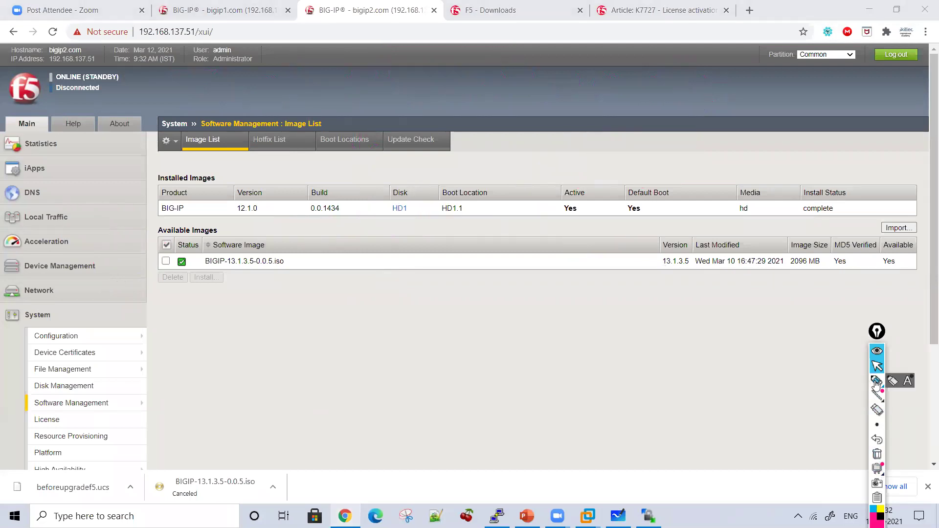
mouse_move(361, 260)
mouse_down()
mouse_move(361, 291)
mouse_move(382, 275)
mouse_up()
drag(381, 260, 387, 297)
mouse_move(388, 261)
mouse_down()
mouse_move(388, 297)
mouse_move(452, 301)
mouse_up()
click(434, 288)
drag(344, 326, 344, 350)
drag(345, 337, 361, 337)
mouse_move(361, 327)
mouse_down()
mouse_move(361, 350)
mouse_move(378, 327)
mouse_up()
drag(376, 328, 374, 356)
mouse_move(406, 331)
mouse_down()
mouse_move(406, 355)
mouse_move(425, 334)
mouse_up()
mouse_move(433, 333)
mouse_down()
mouse_move(447, 357)
mouse_move(471, 359)
mouse_up()
drag(350, 391, 350, 417)
drag(351, 403, 367, 404)
mouse_move(367, 390)
mouse_down()
mouse_move(367, 417)
mouse_move(386, 419)
mouse_up()
click(429, 398)
mouse_move(416, 398)
mouse_down()
mouse_move(418, 416)
mouse_move(471, 415)
mouse_move(450, 425)
mouse_up()
Step: Bracket the three volumes, point arrows at each, then bring bigip2's PuTTY session forward
drag(459, 269, 497, 429)
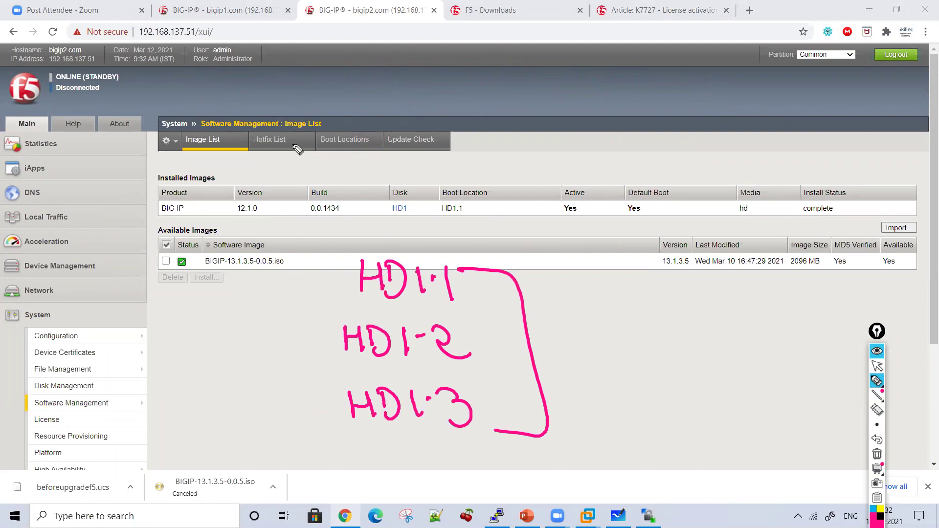
drag(289, 158, 335, 276)
mouse_move(271, 337)
mouse_down()
mouse_move(303, 337)
mouse_move(306, 353)
mouse_up()
mouse_move(305, 406)
mouse_down()
mouse_move(329, 419)
mouse_move(320, 424)
mouse_up()
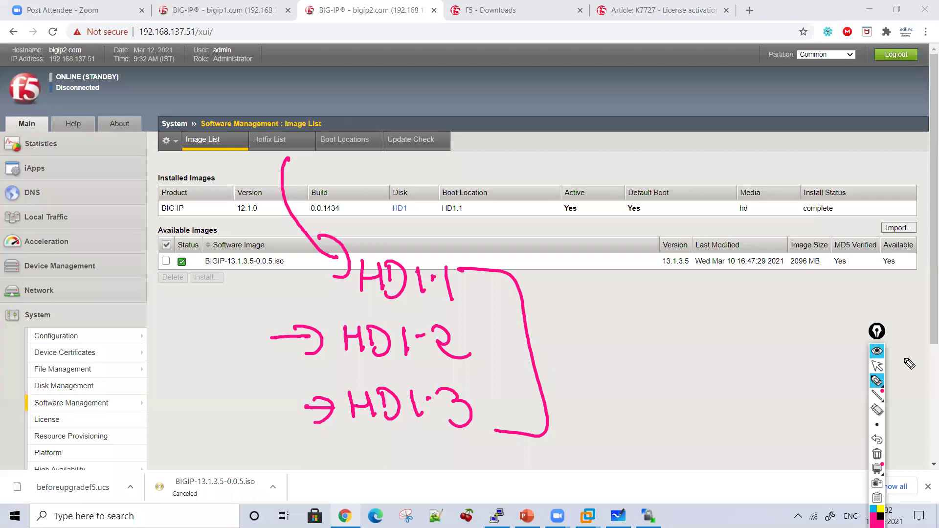
click(876, 366)
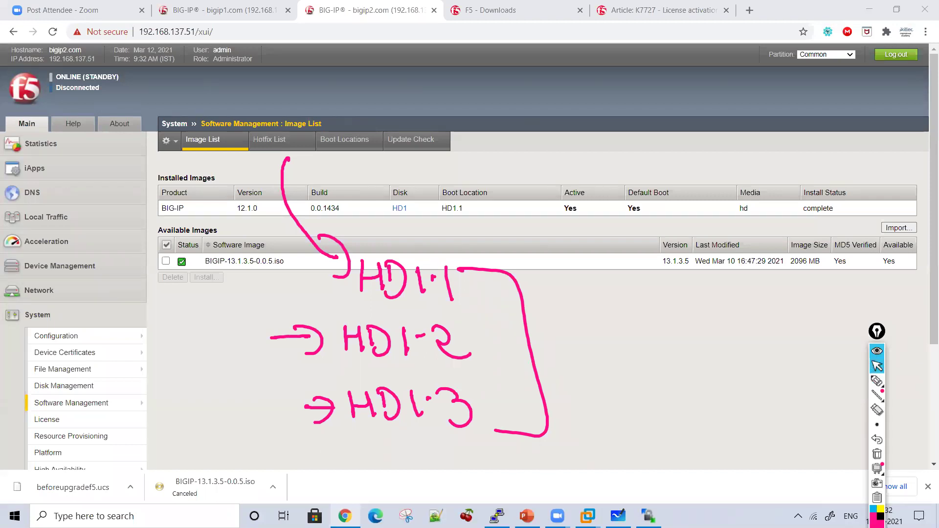
click(497, 516)
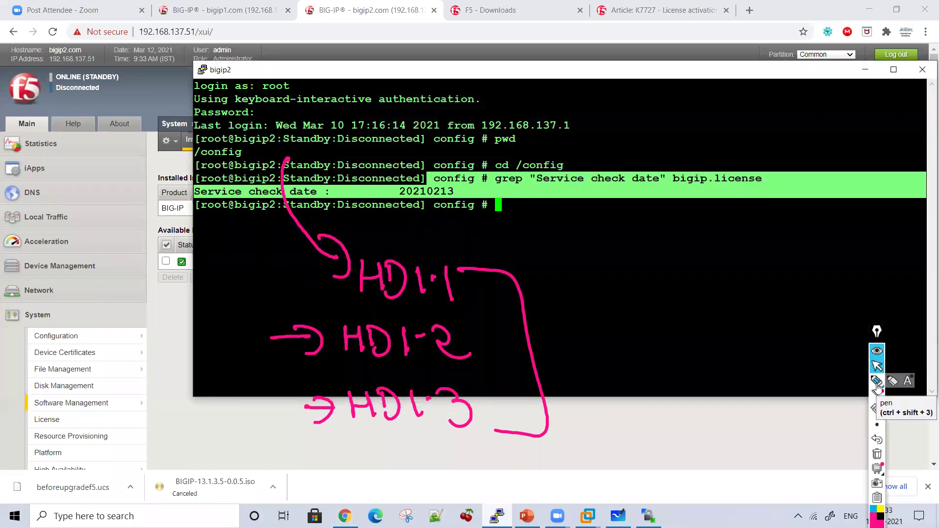
Step: Clear the annotations and run cd in the bigip2 terminal
click(876, 381)
click(877, 453)
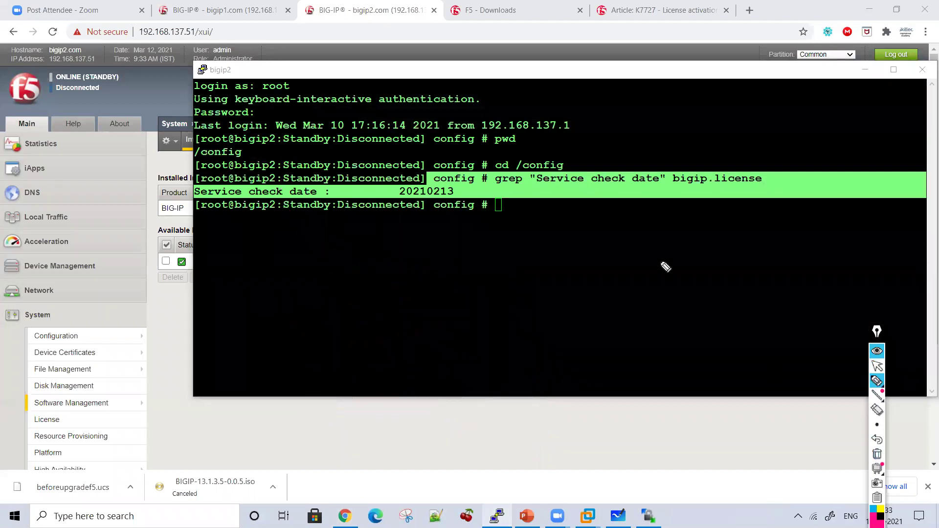
click(876, 365)
click(580, 231)
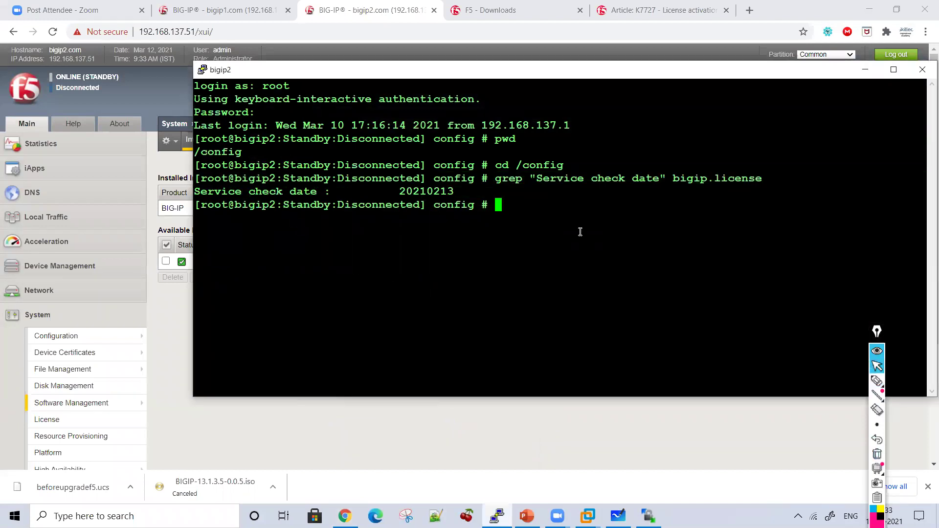
text(cd)
key(Return)
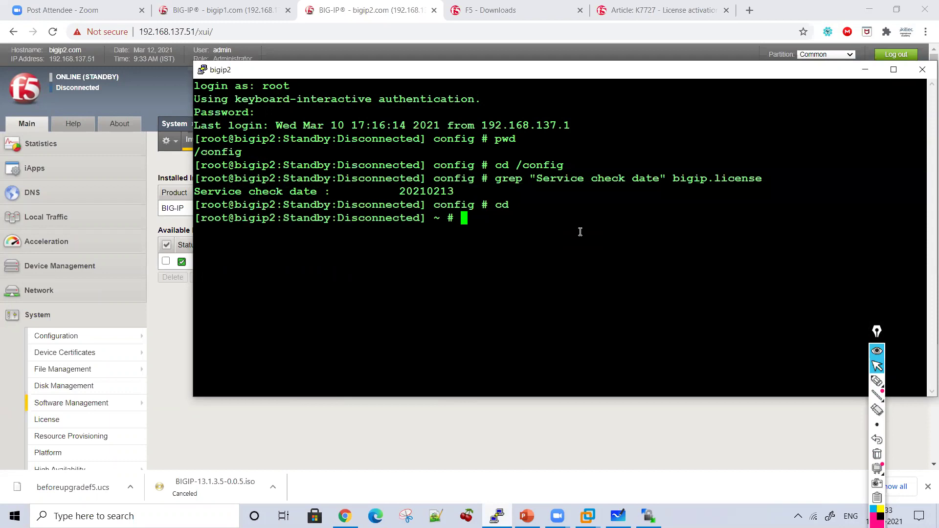
Step: Start the tmsh shell, clear the screen, and move the terminal window left
text(ins)
key(Tab)
key(Tab)
key(Tab)
key(BackSpace)
key(BackSpace)
key(BackSpace)
text(tmsh)
key(Return)
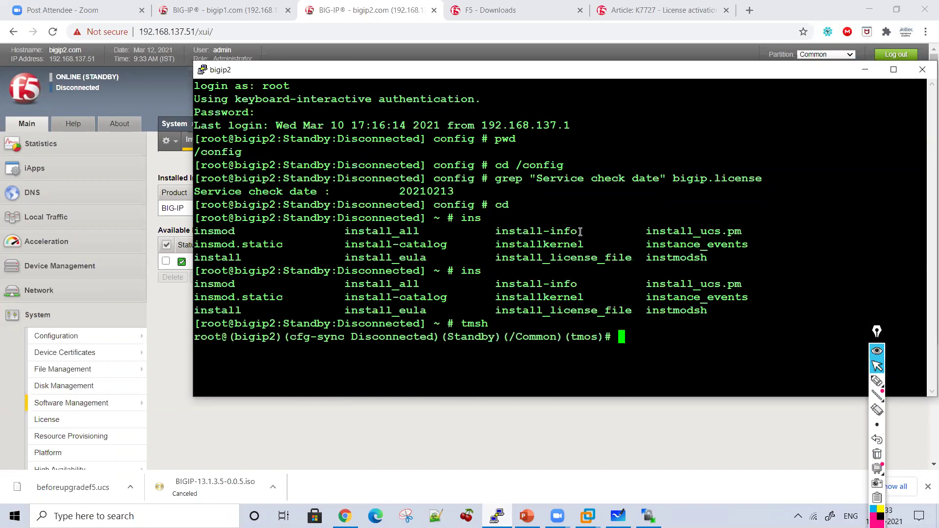
key(ctrl+l)
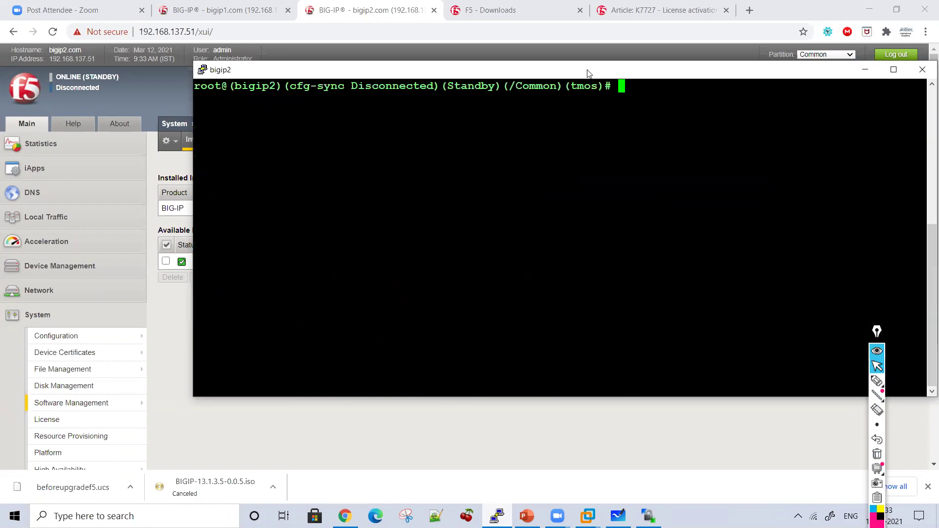
drag(588, 73, 451, 71)
Step: Enter 'install sys software image' and paste BIGIP-13.1.3.5-0.0.5.iso as the image name
text(inst)
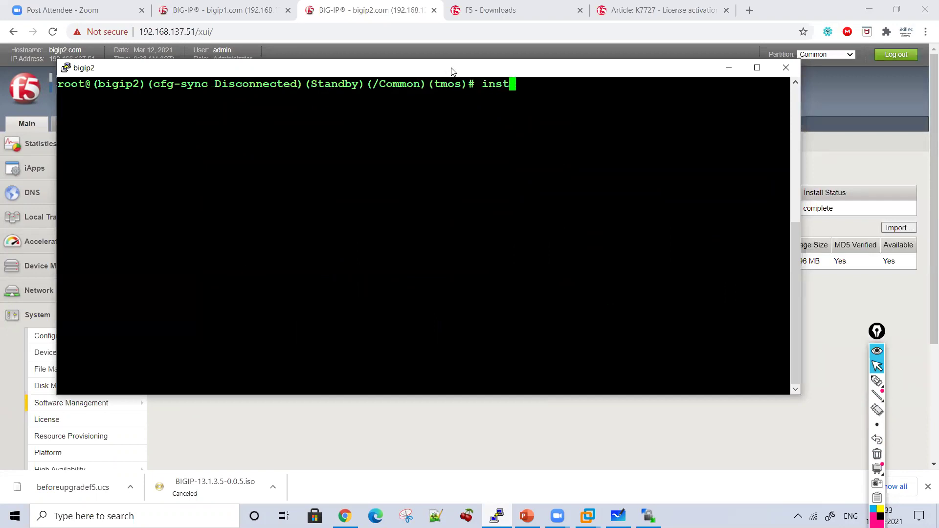
text(all sys software image)
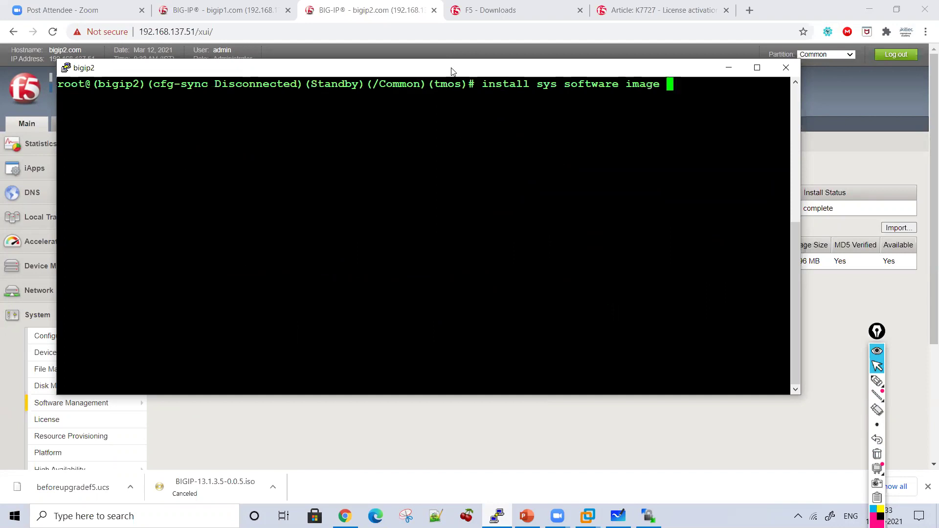
key(Tab)
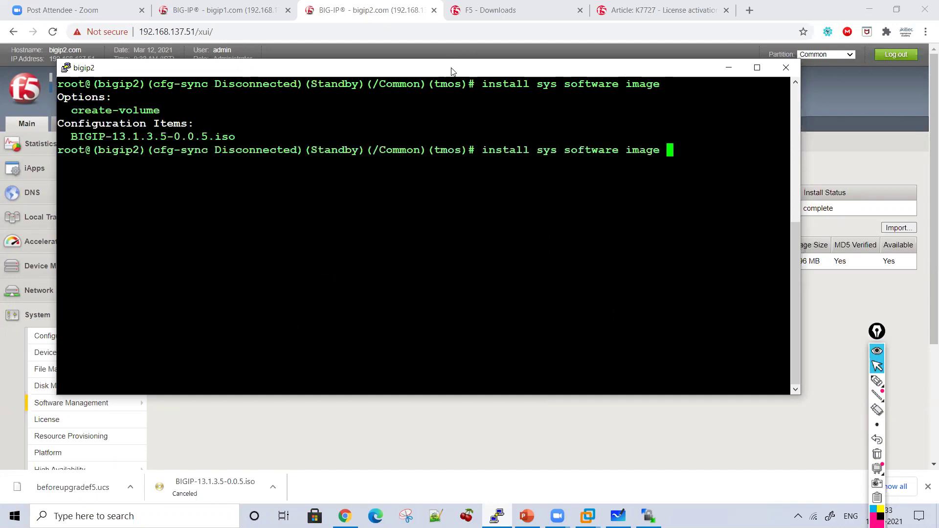
double_click(115, 138)
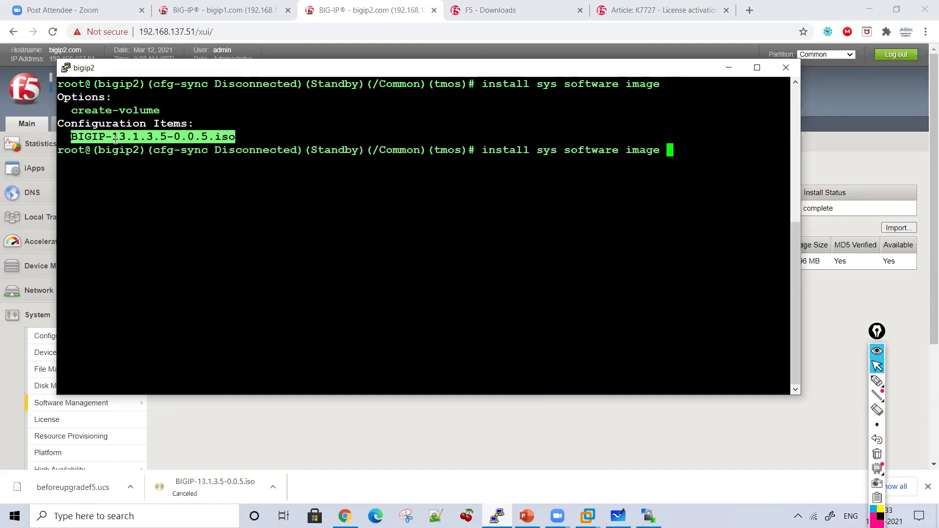
right_click(676, 118)
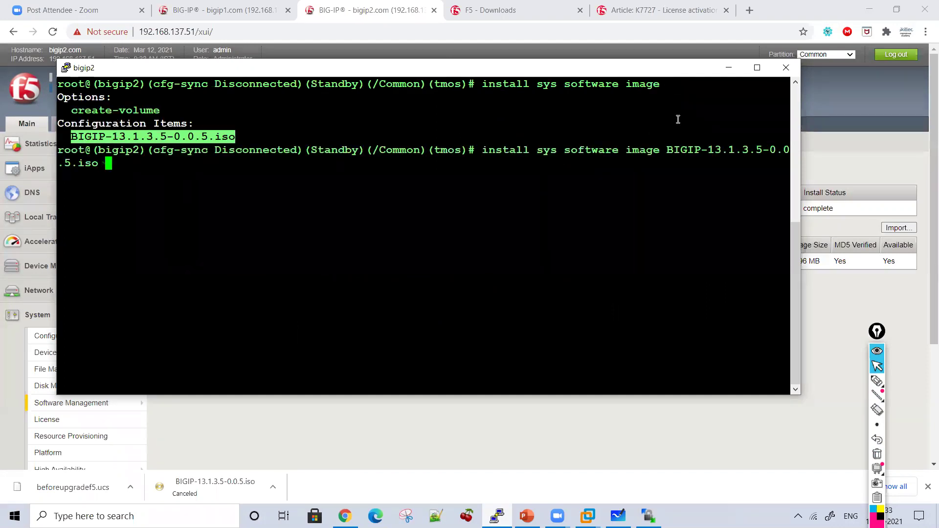
Step: Add create-volume HD1.2 and run the install command, which fails with a syntax error
text(cre)
key(Tab)
key(Tab)
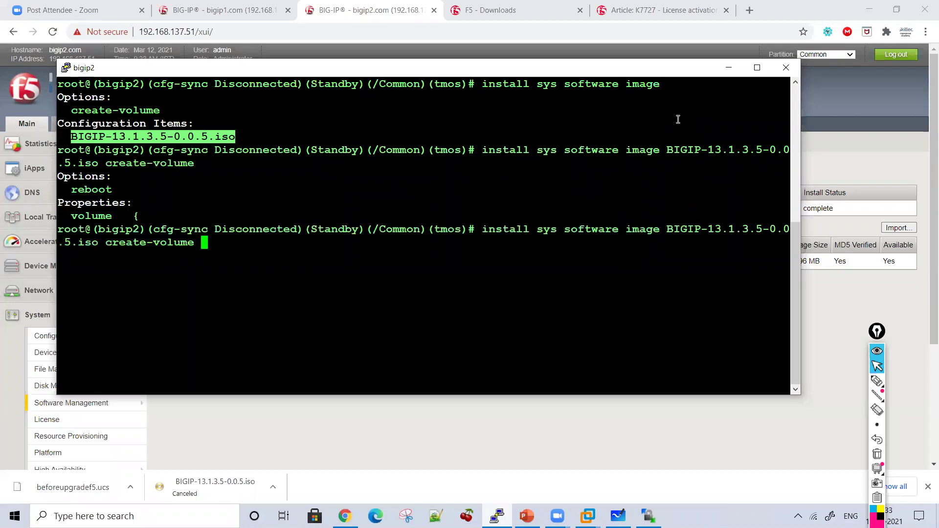
text(HD1.2)
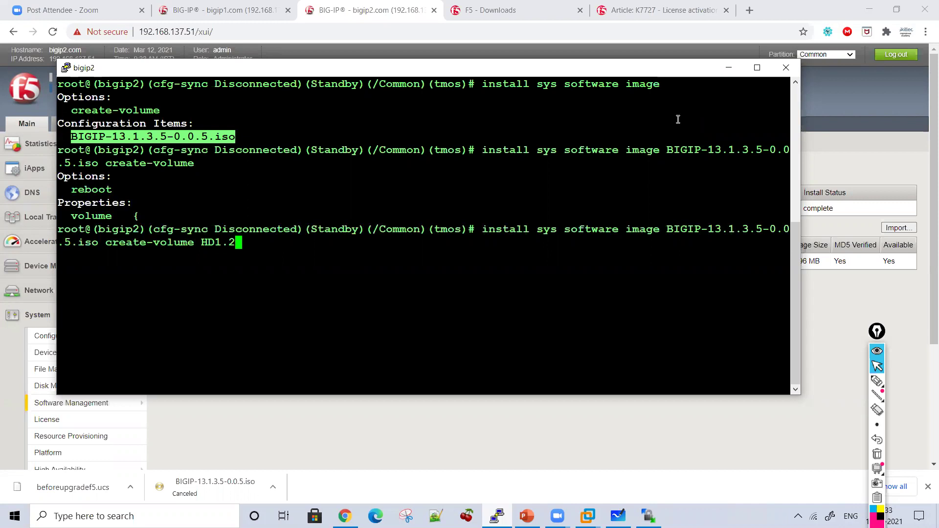
key(Tab)
key(BackSpace)
key(BackSpace)
key(BackSpace)
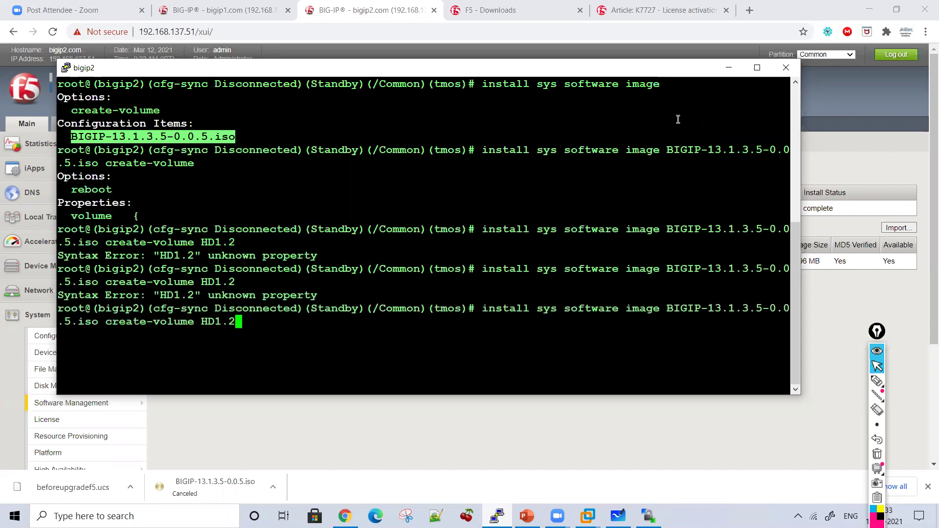
key(BackSpace)
text(1.2)
key(Return)
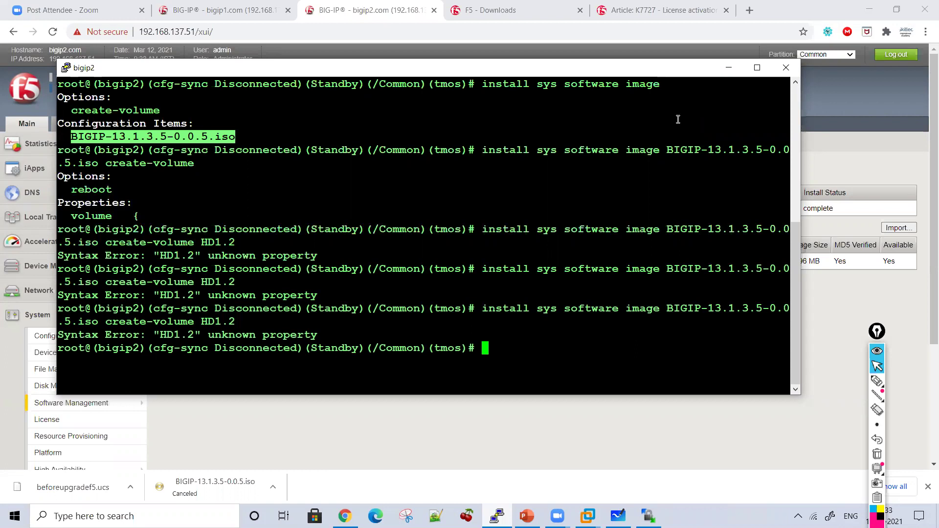
Step: Maximize PuTTY, begin retyping 'install s', then return to the BIG-IP Image List
click(757, 67)
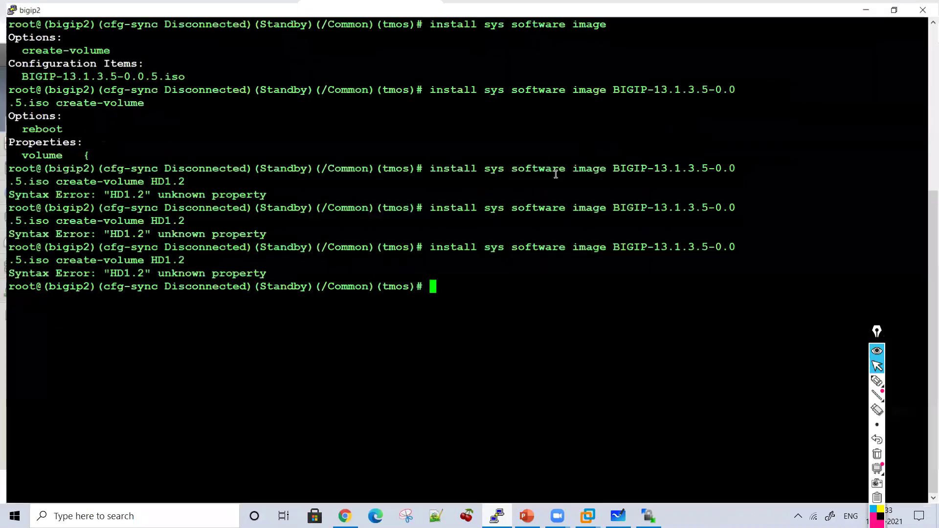
text(install s)
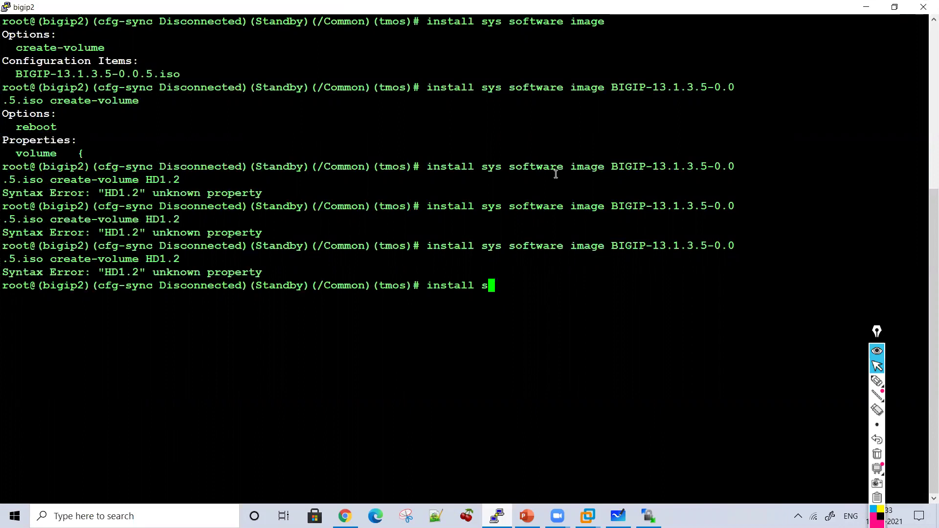
click(877, 380)
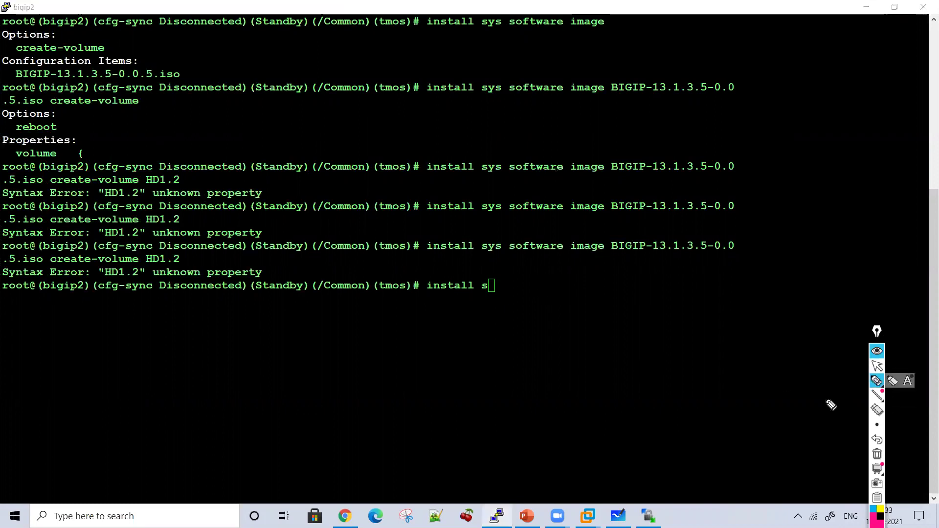
click(877, 366)
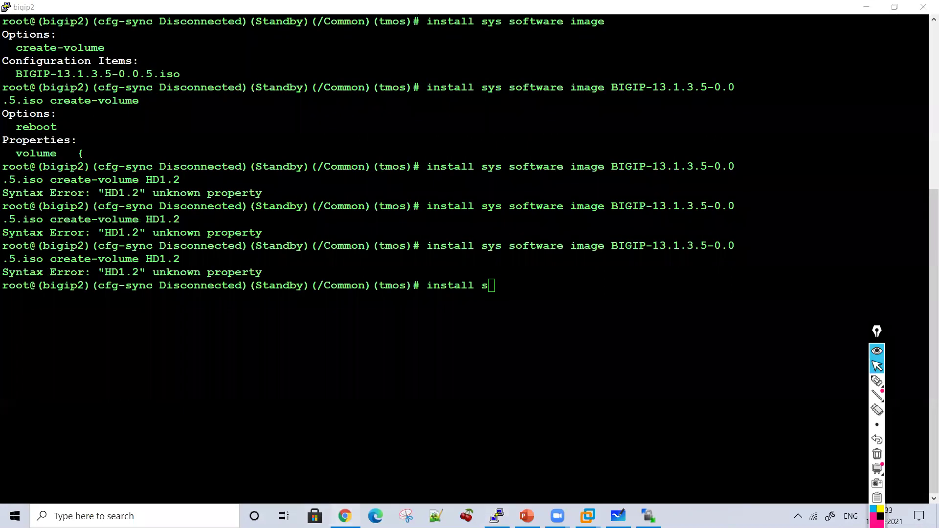
key(alt+Tab)
Step: Select BIGIP-13.1.3.5-0.0.5.iso, choose Install, and open the Volume set name dropdown
click(166, 262)
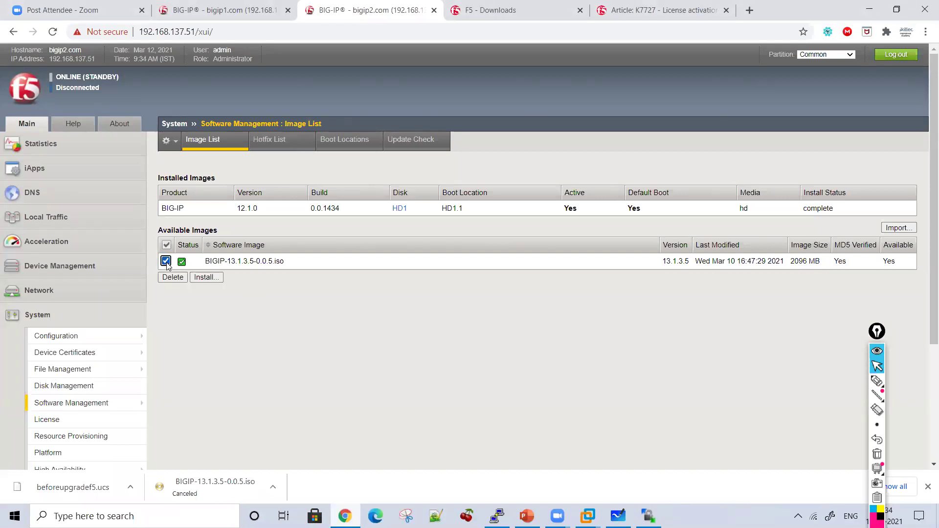
click(206, 277)
click(433, 308)
click(518, 305)
click(518, 306)
click(518, 306)
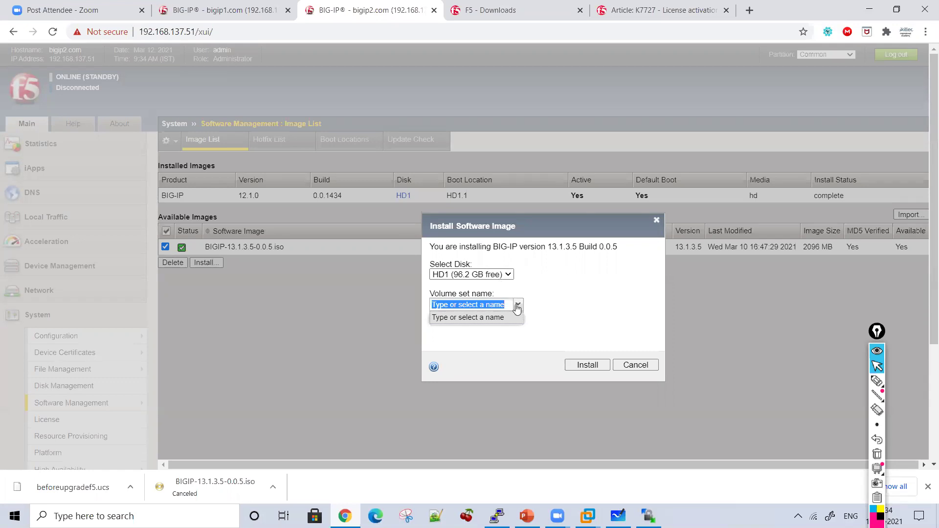
Step: Check the Volume set name choices, then cancel the web install of BIGIP 13.1.3.5
click(517, 306)
click(516, 306)
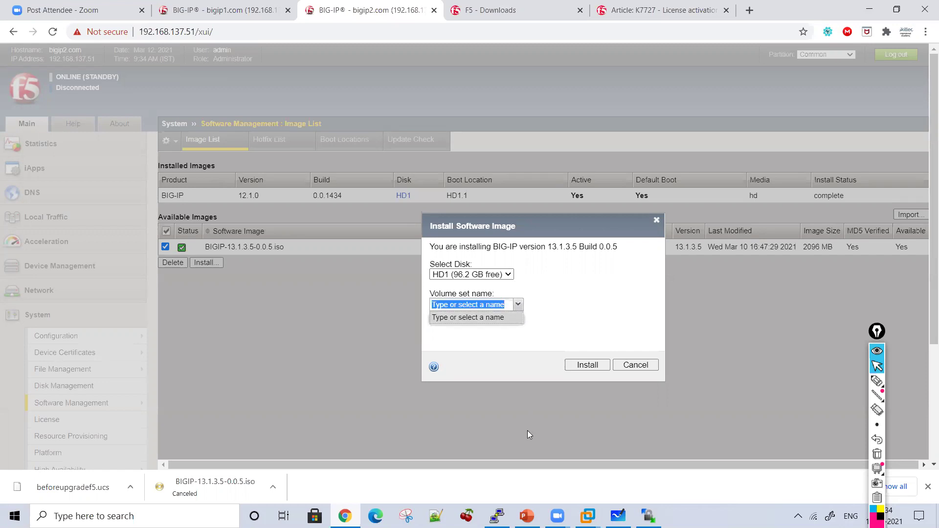
click(631, 365)
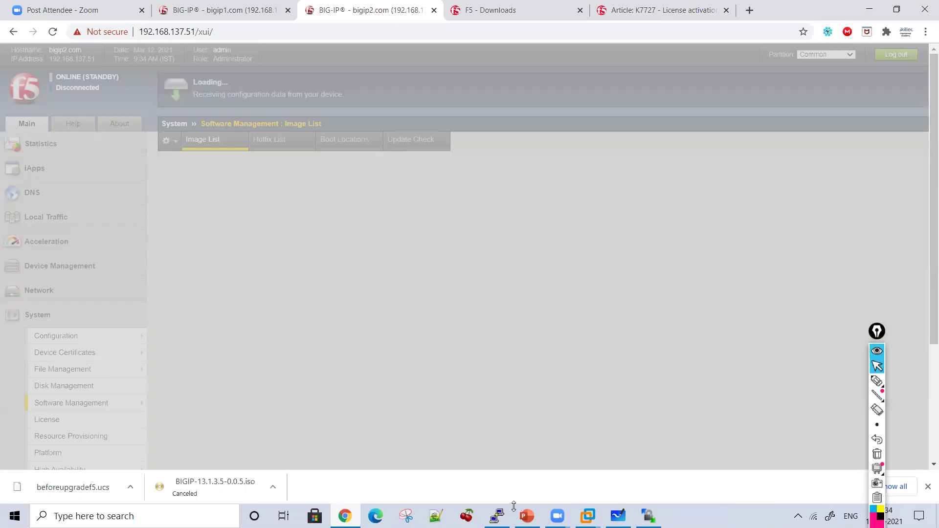
Step: In bigip2's terminal, build 'sys software image BIGIP-13.1.3.5-0.0.5.iso create-volume' from the listed images
mouse_move(497, 516)
click(496, 467)
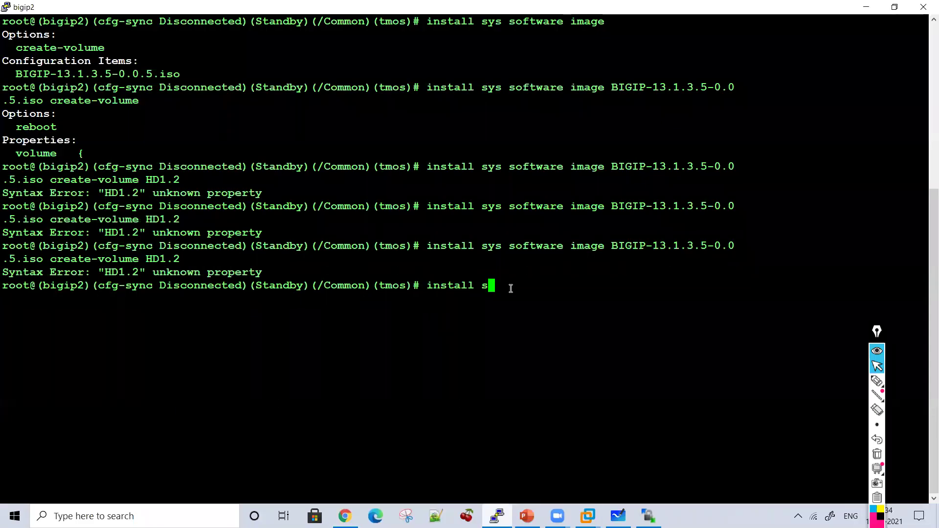
text(y)
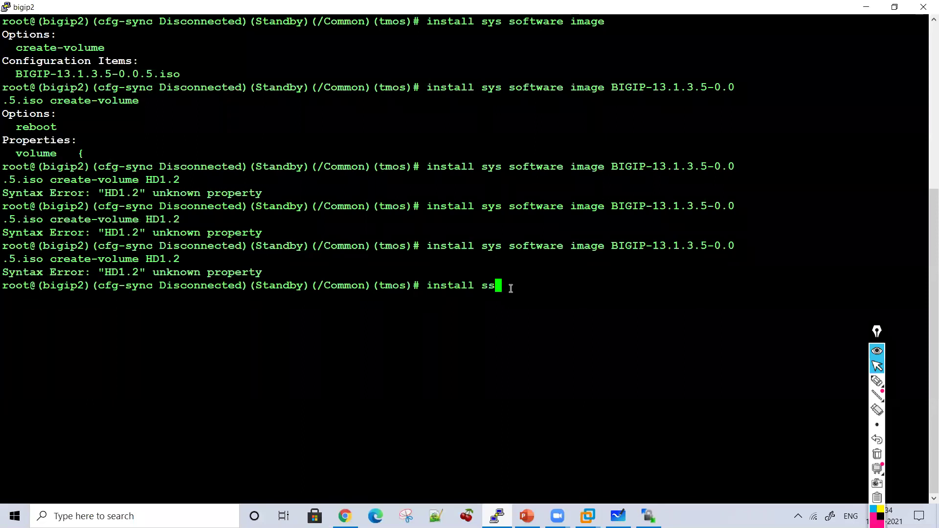
text(s software image)
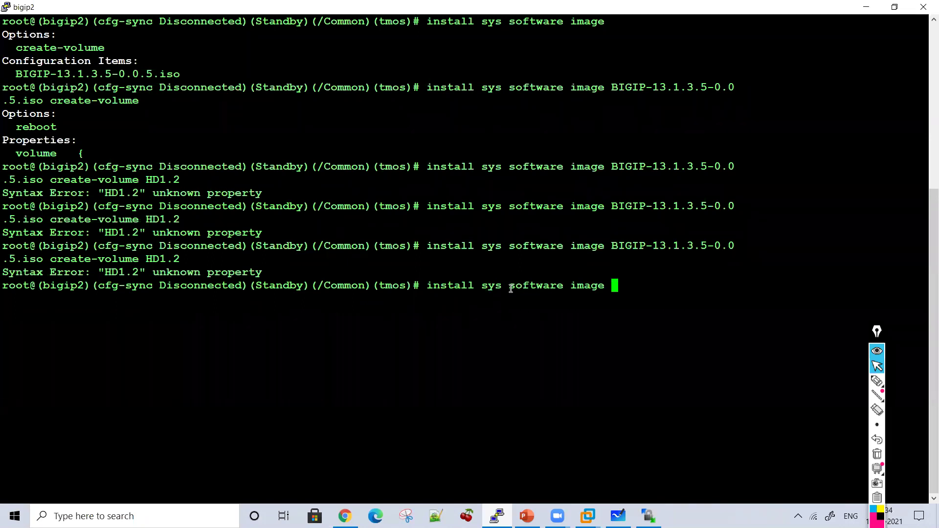
key(question)
double_click(174, 337)
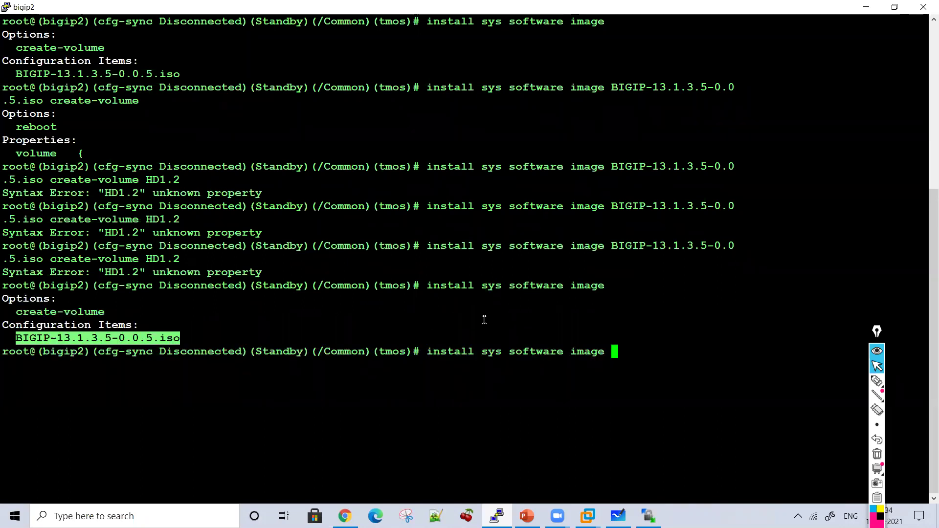
right_click(484, 320)
text(cre)
key(Tab)
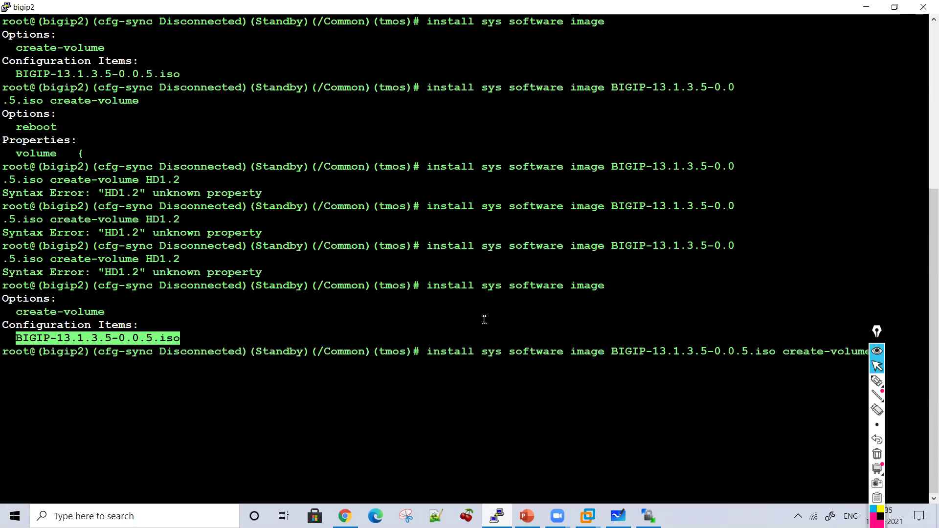
Step: Add volume HD1.2 and run the install command
click(876, 362)
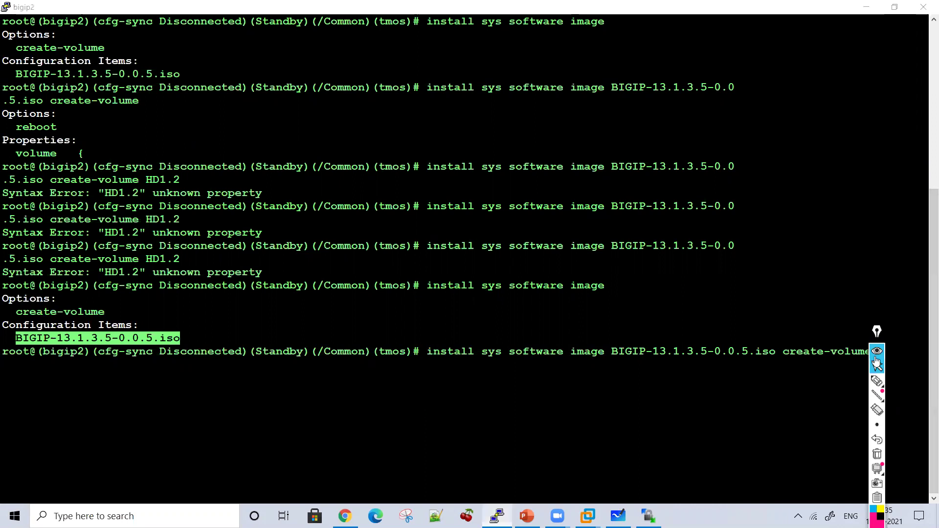
click(875, 365)
text(volume volume)
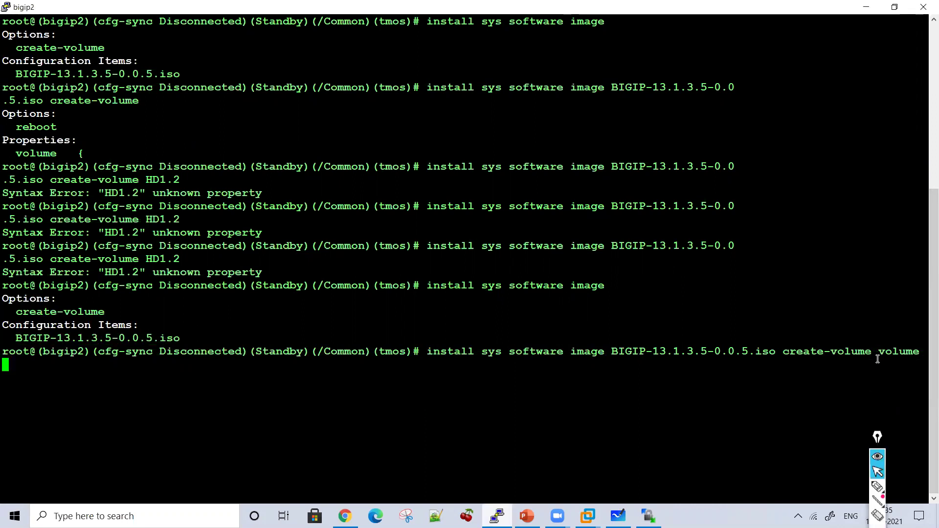
text(HD1.2)
key(Return)
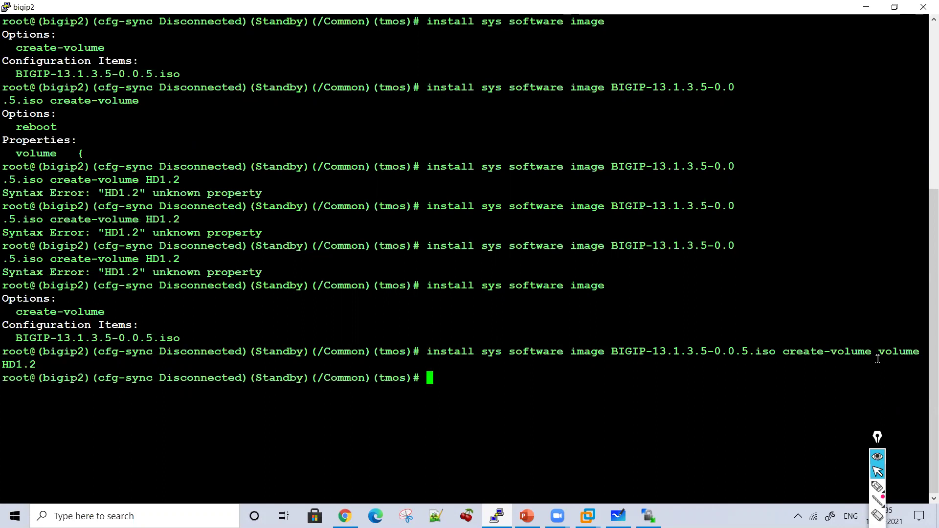
key(Return)
Step: Clear the recalled command and copy the successful install command for the notes
key(Up)
key(BackSpace)
key(BackSpace)
key(BackSpace)
key(BackSpace)
key(BackSpace)
key(BackSpace)
key(BackSpace)
key(BackSpace)
key(BackSpace)
key(BackSpace)
key(BackSpace)
key(BackSpace)
key(BackSpace)
key(BackSpace)
key(BackSpace)
key(BackSpace)
key(BackSpace)
key(BackSpace)
key(BackSpace)
key(BackSpace)
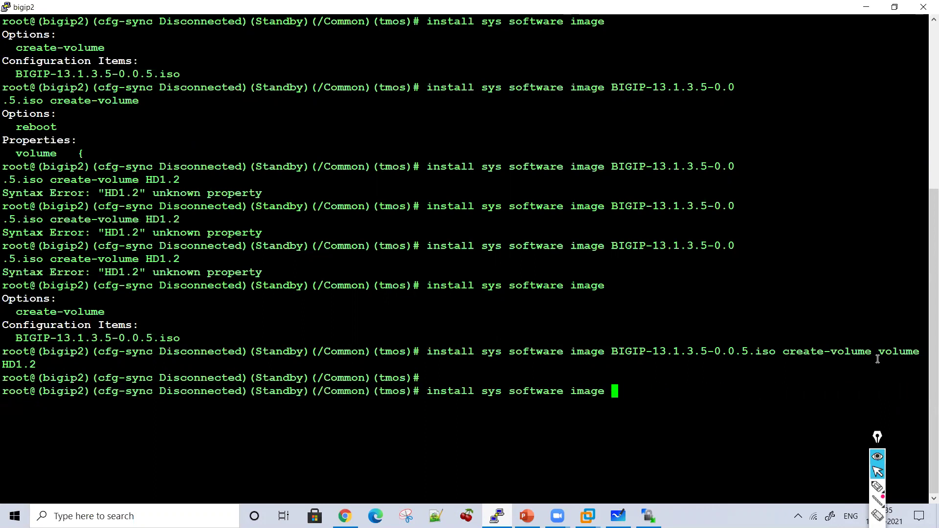
key(BackSpace)
key(BackSpace)
key(BackSpace)
key(BackSpace)
key(BackSpace)
key(BackSpace)
key(BackSpace)
key(BackSpace)
key(BackSpace)
key(BackSpace)
key(BackSpace)
key(BackSpace)
key(BackSpace)
key(BackSpace)
key(BackSpace)
key(BackSpace)
key(BackSpace)
key(BackSpace)
key(BackSpace)
key(BackSpace)
drag(655, 376, 448, 364)
key(Return)
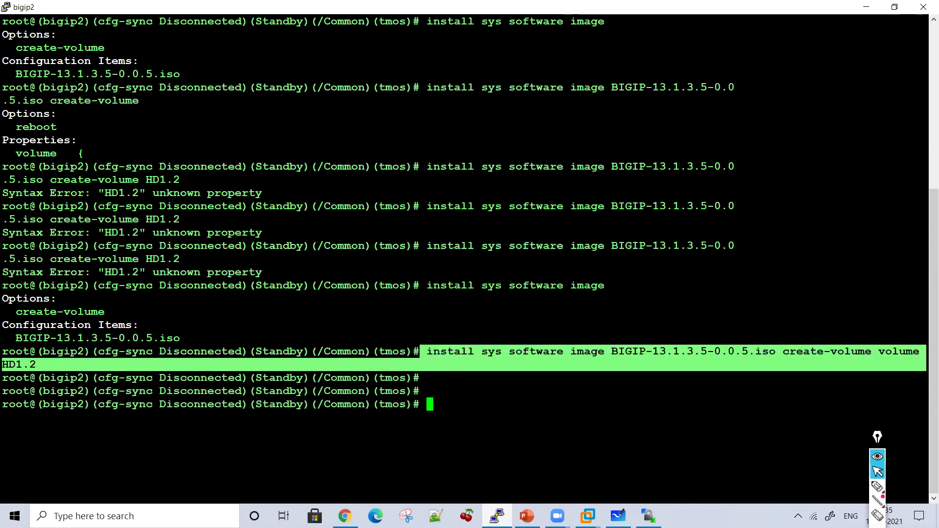
key(alt+Tab)
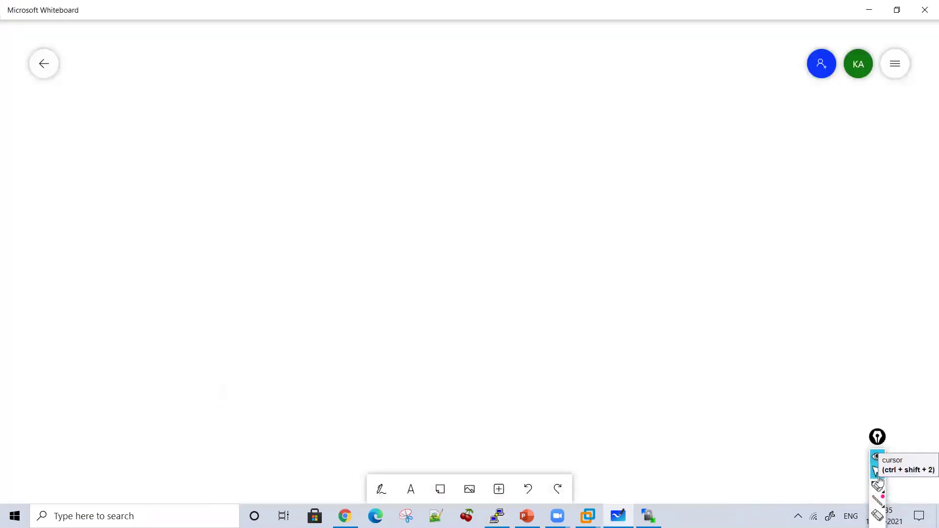
Step: Remove the leading space from the noted 'install sys software image ... create-volume volume HD1.2' command in Notepad++
click(877, 472)
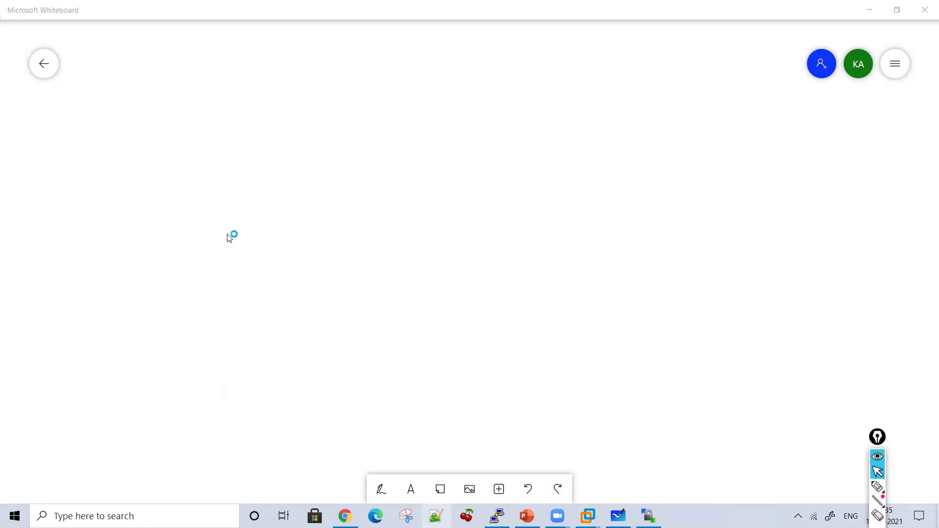
key(alt+Tab)
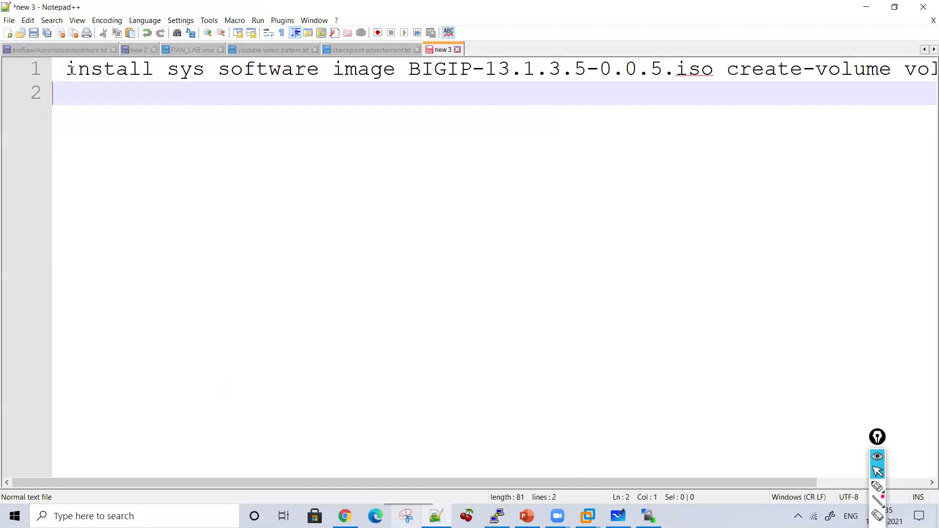
click(71, 70)
key(BackSpace)
drag(55, 69, 713, 63)
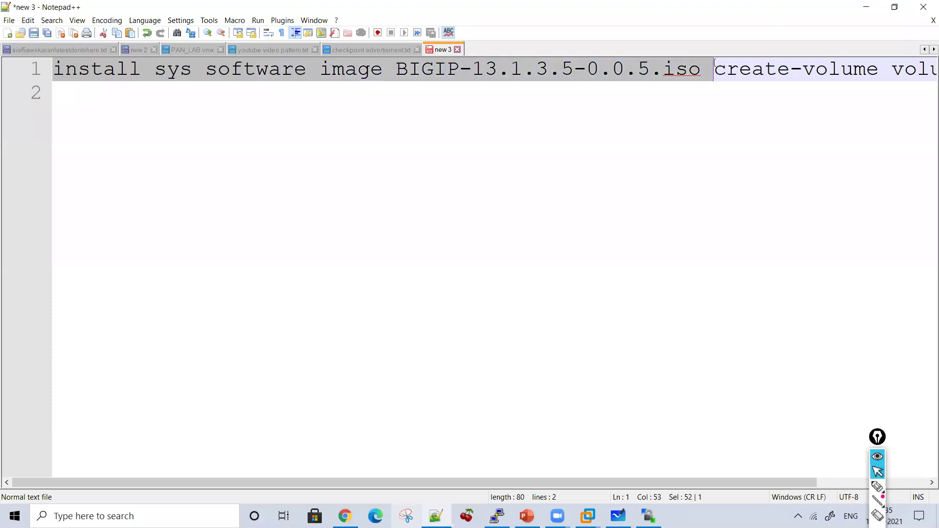
drag(555, 481, 665, 481)
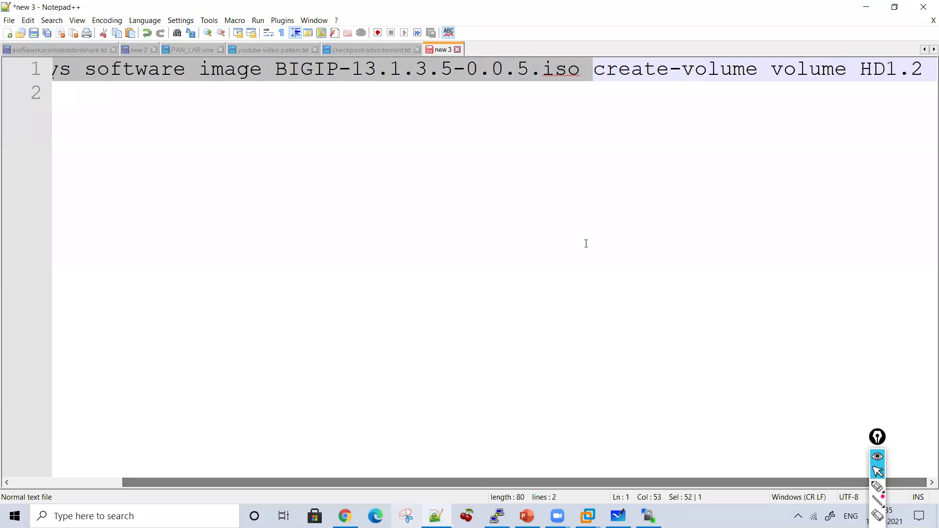
drag(591, 74, 921, 62)
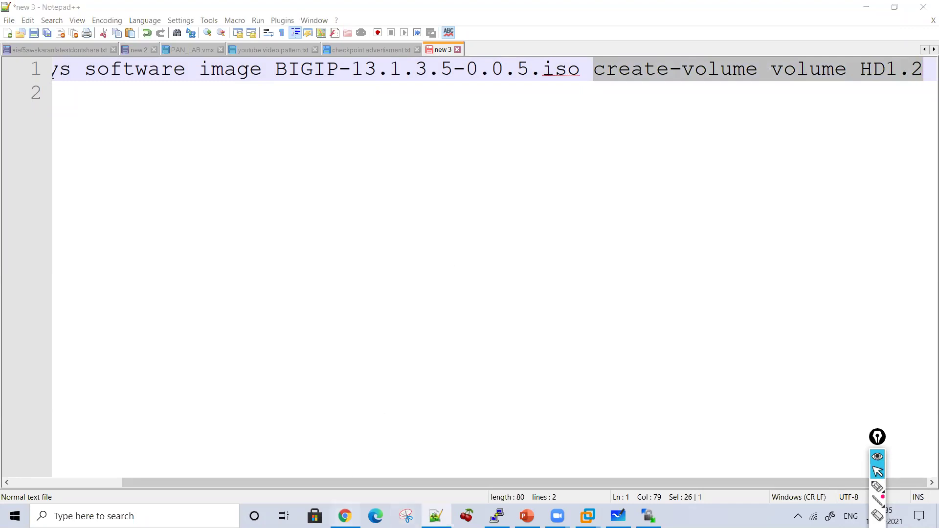
click(345, 515)
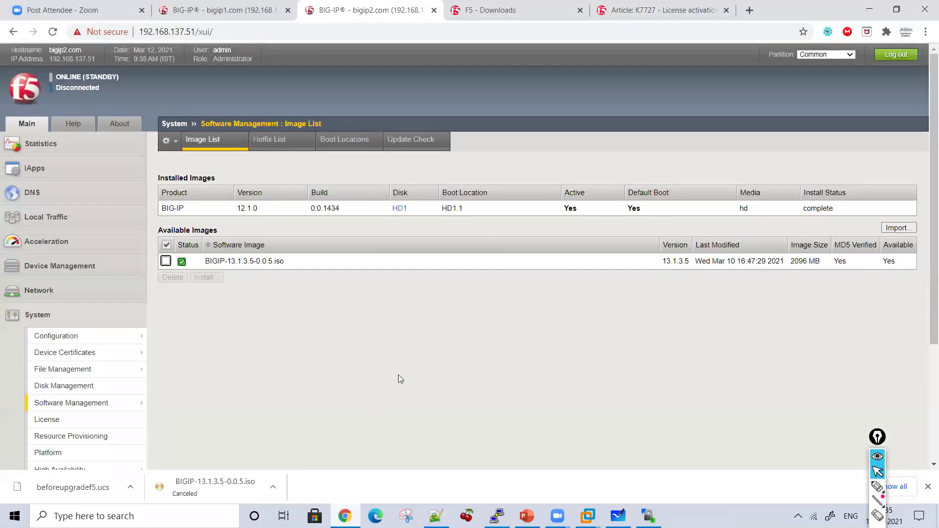
Step: Reload the Image List, mark 13.1.3.5 installing on HD1.2, and open its install details
click(53, 32)
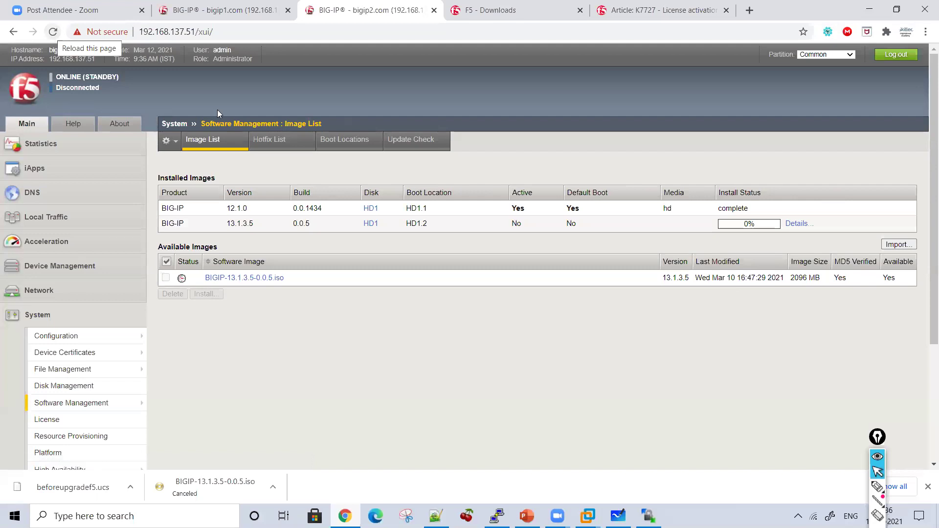
click(877, 486)
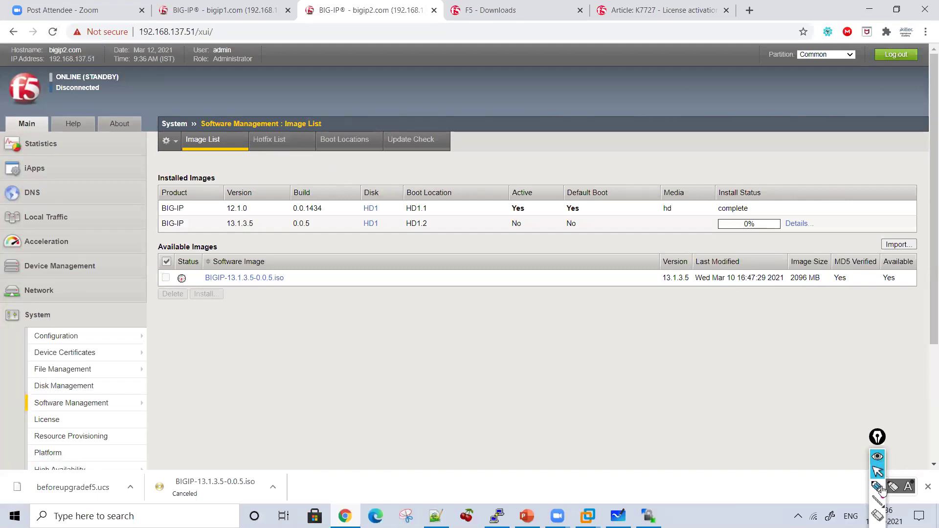
mouse_move(794, 165)
mouse_down()
mouse_move(833, 218)
mouse_move(672, 249)
mouse_move(162, 240)
mouse_move(146, 184)
mouse_move(281, 146)
mouse_move(464, 176)
mouse_move(685, 158)
mouse_up()
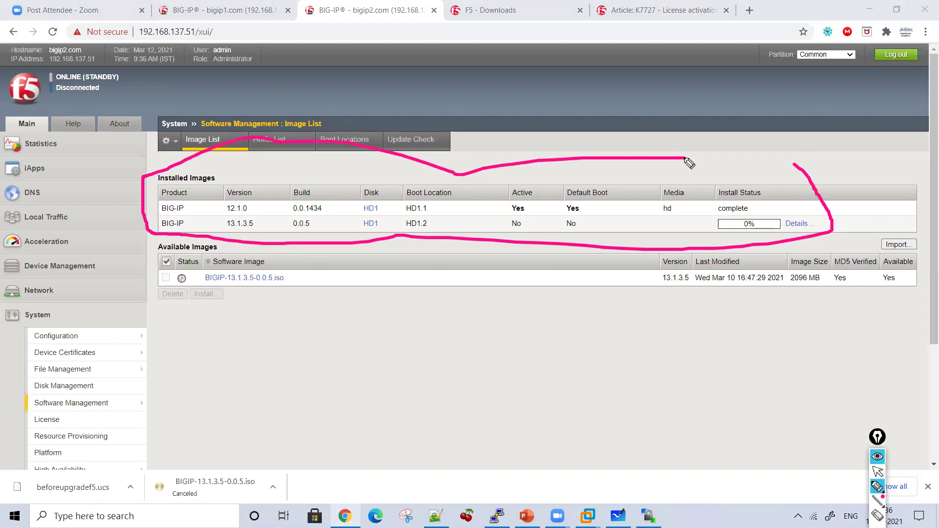
mouse_move(427, 282)
mouse_down()
mouse_move(421, 248)
mouse_move(444, 251)
mouse_up()
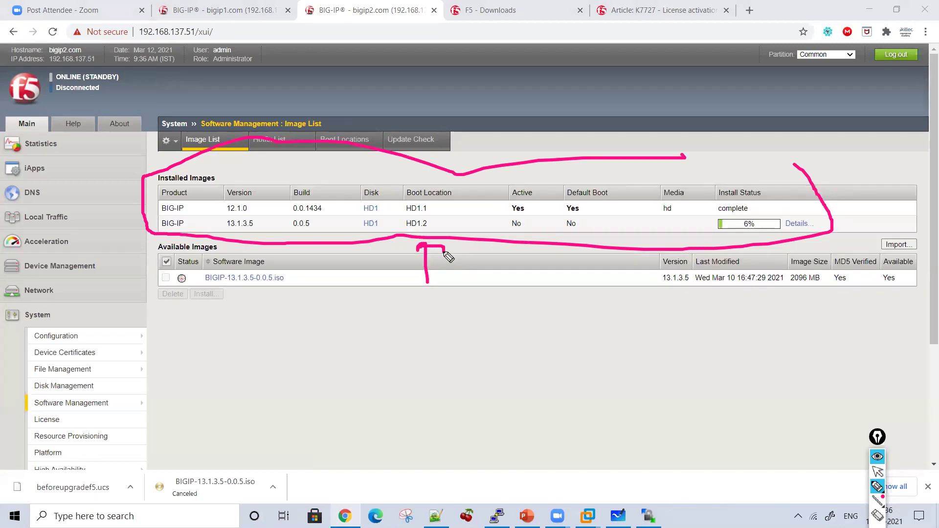
click(878, 472)
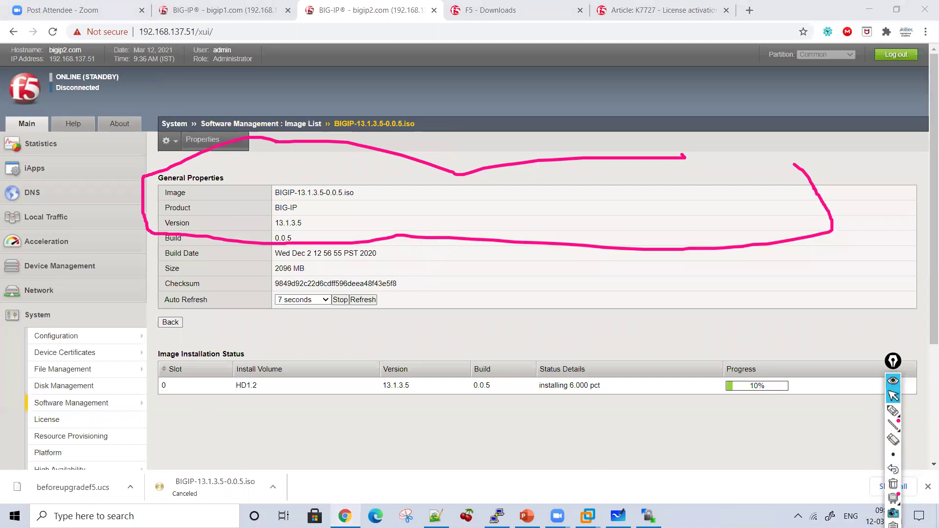
Step: Mark the progress of version 13.1.3.5 build 0.0.5 while it finishes installing on HD1.2
click(893, 484)
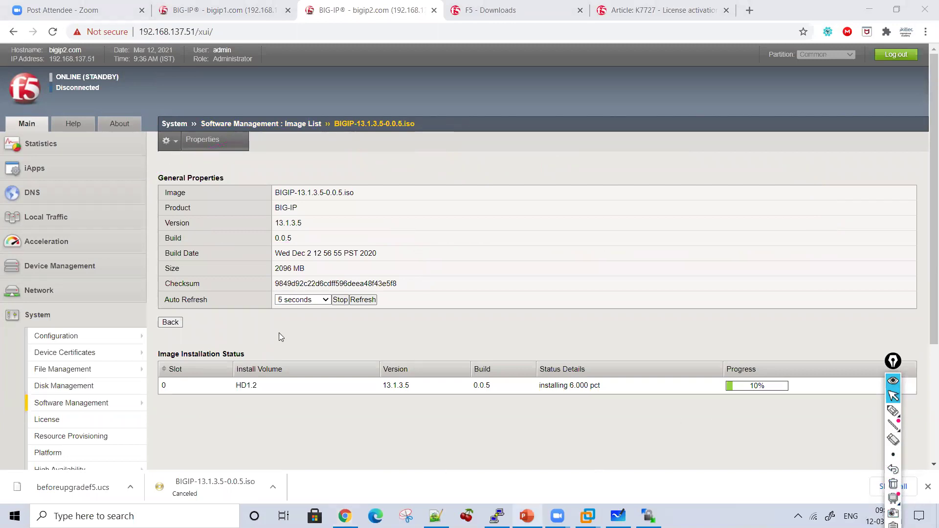
double_click(281, 223)
double_click(283, 238)
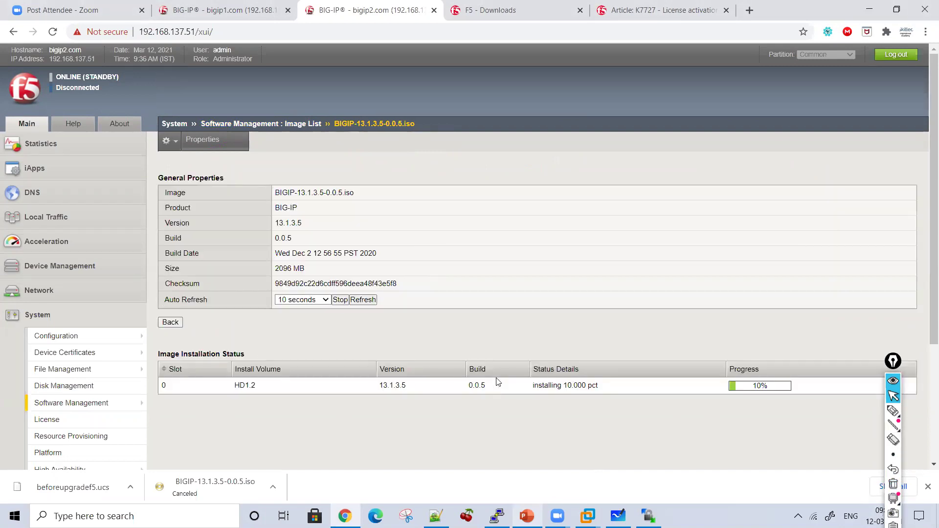
click(892, 410)
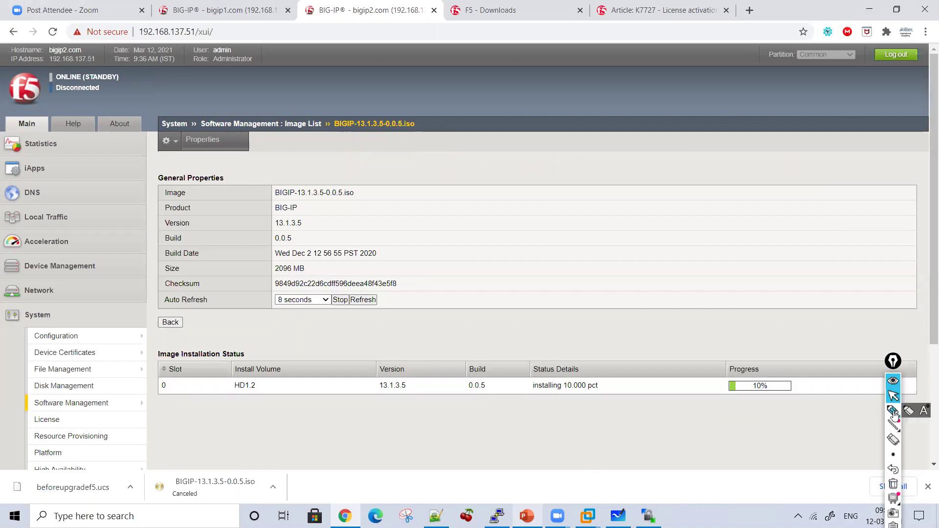
mouse_move(788, 297)
mouse_down()
mouse_move(830, 377)
mouse_move(752, 422)
mouse_up()
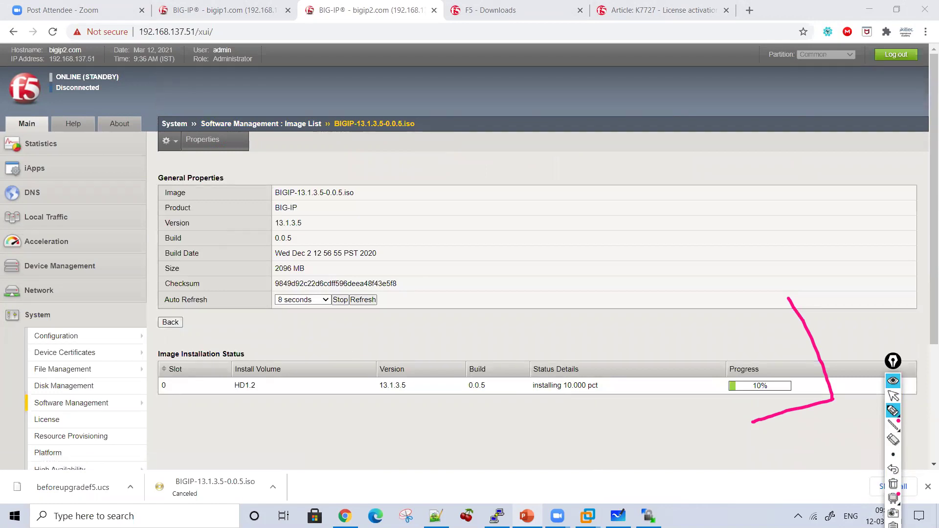
click(893, 395)
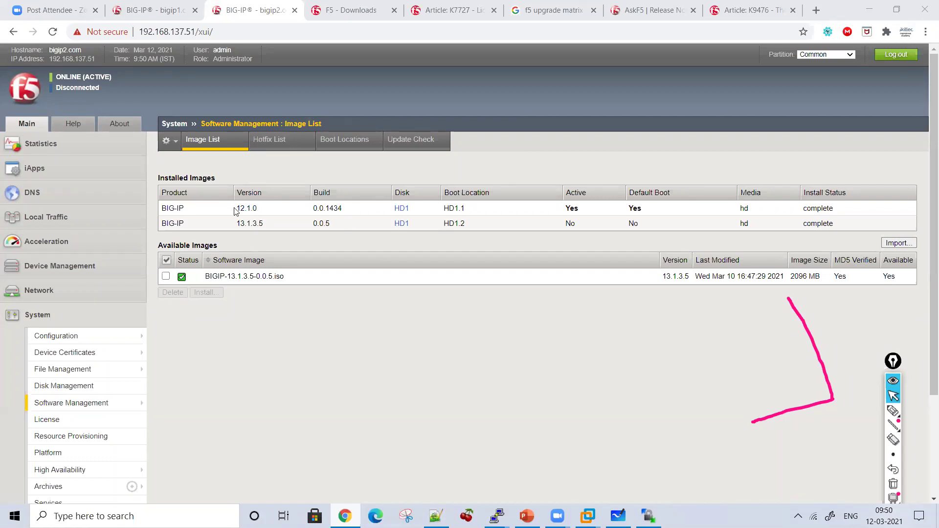
Step: Highlight 13.1.3.5 and circle the installed images' versions and boot locations in pink
drag(238, 223, 264, 225)
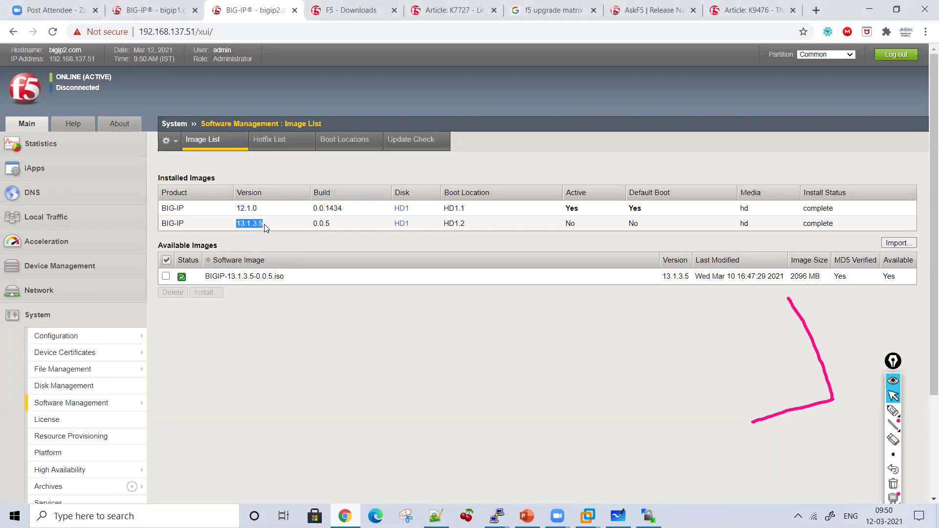
click(892, 411)
mouse_move(225, 161)
mouse_down()
mouse_move(216, 206)
mouse_move(315, 259)
mouse_move(436, 248)
mouse_move(452, 168)
mouse_move(256, 188)
mouse_move(248, 179)
mouse_up()
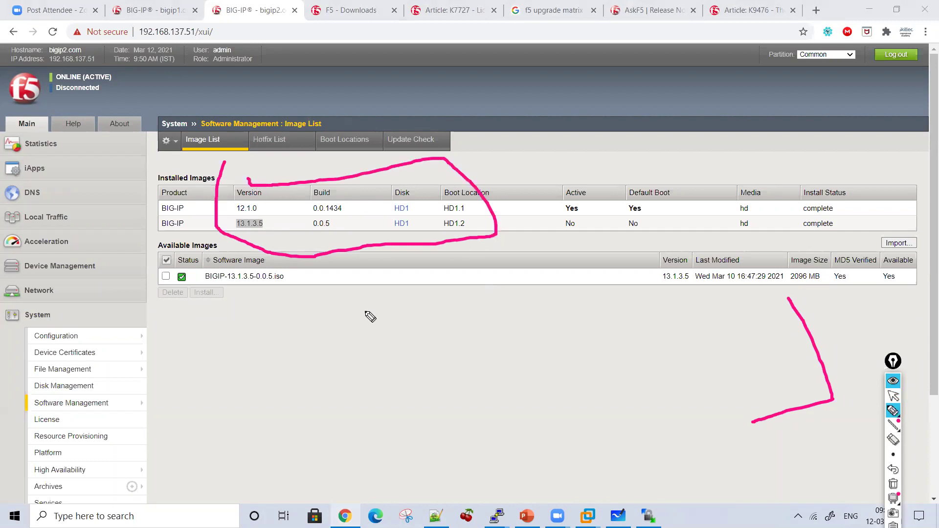
drag(482, 203, 481, 170)
mouse_move(429, 311)
mouse_down()
mouse_move(430, 257)
mouse_move(440, 275)
mouse_up()
Step: Handwrite '12.1.0 ⇒ 13.1.3.5' below the circled images and underline it
mouse_move(350, 339)
mouse_down()
mouse_move(348, 368)
mouse_move(394, 368)
mouse_move(421, 351)
mouse_move(486, 358)
mouse_up()
click(382, 367)
click(404, 362)
drag(464, 341, 480, 370)
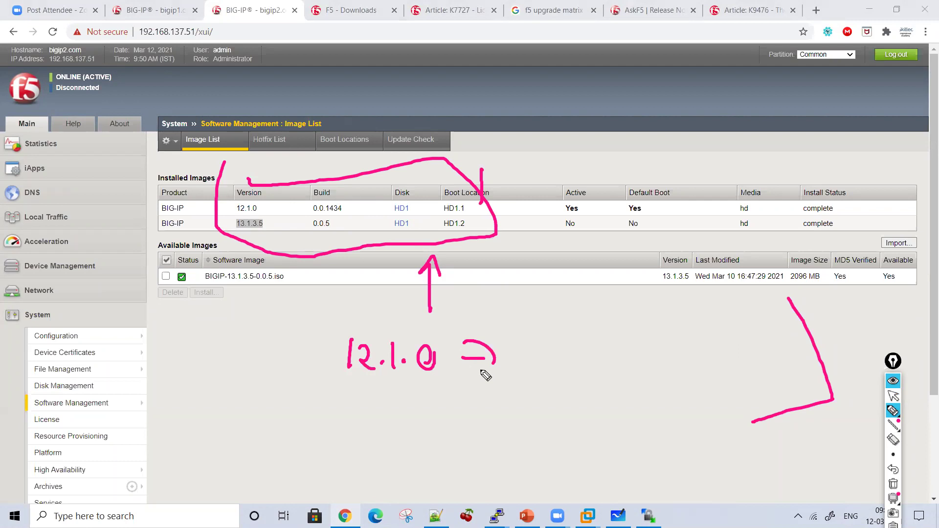
drag(531, 341, 530, 362)
drag(538, 342, 541, 364)
click(575, 351)
drag(593, 341, 592, 364)
click(609, 345)
mouse_move(625, 338)
mouse_down()
mouse_move(630, 379)
mouse_move(677, 360)
mouse_up()
drag(703, 341, 683, 370)
drag(690, 390, 446, 408)
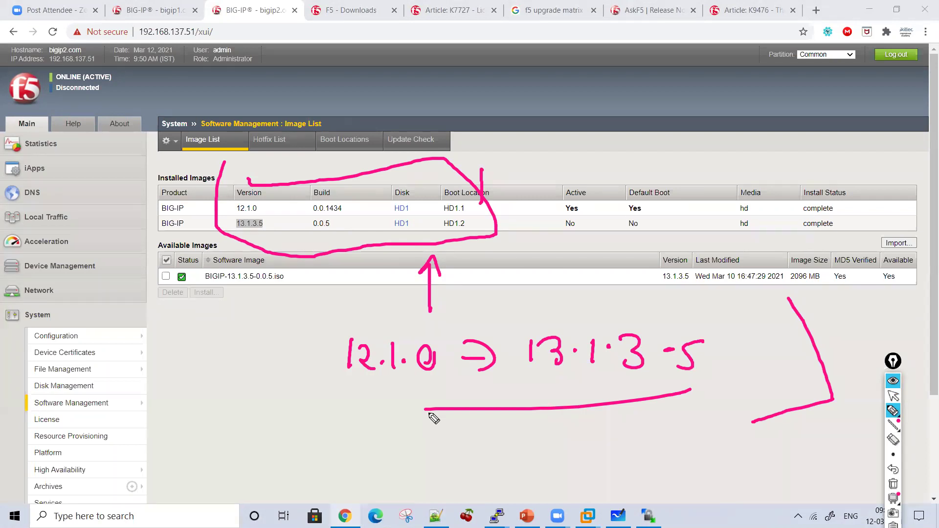
click(893, 381)
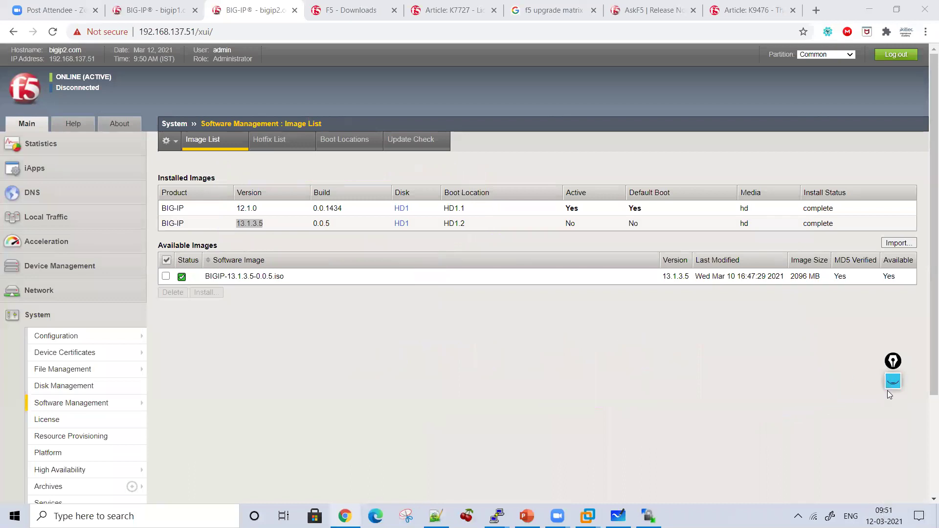
click(892, 383)
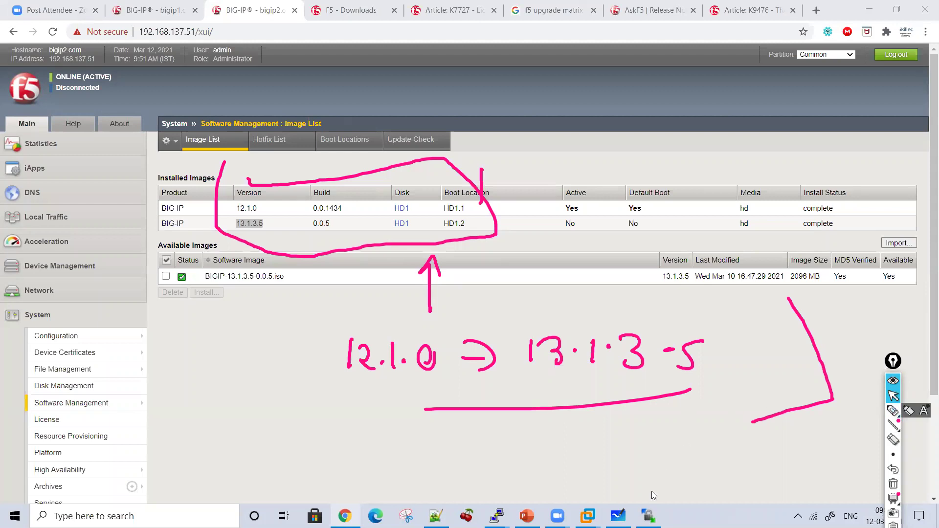
Step: Clear the overlay ink and handwrite step 5 'Force offline' on the Whiteboard
click(618, 515)
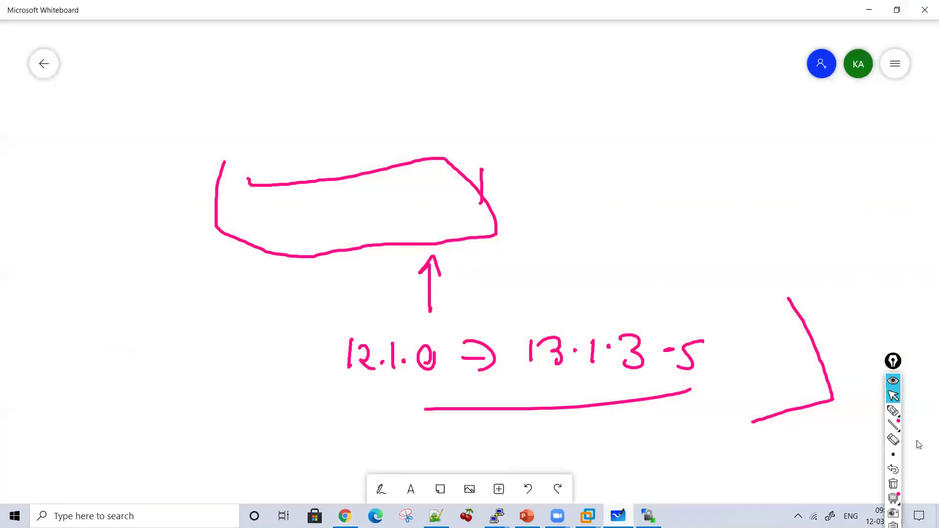
click(893, 484)
click(893, 411)
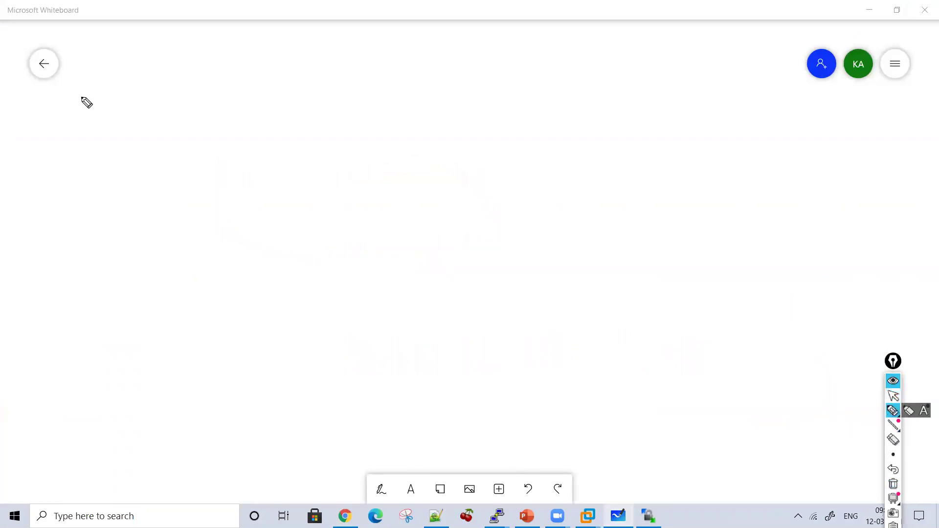
mouse_move(177, 117)
mouse_down()
mouse_move(207, 79)
mouse_move(200, 96)
mouse_move(223, 96)
mouse_up()
click(226, 98)
drag(240, 98, 252, 96)
mouse_move(98, 101)
mouse_down()
mouse_move(105, 116)
mouse_move(113, 95)
mouse_up()
mouse_move(117, 120)
mouse_down()
mouse_move(128, 96)
mouse_move(120, 131)
mouse_up()
mouse_move(276, 98)
mouse_down()
mouse_move(304, 113)
mouse_move(320, 109)
mouse_up()
mouse_move(386, 90)
mouse_down()
mouse_move(377, 133)
mouse_move(413, 83)
mouse_up()
drag(445, 72, 424, 133)
drag(425, 95, 449, 93)
mouse_move(471, 84)
mouse_down()
mouse_move(478, 119)
mouse_move(561, 125)
mouse_up()
click(487, 92)
Step: Draw a down arrow under 'Force offline' and return to the unmarked BIG-IP page
drag(406, 173, 403, 183)
drag(393, 159, 432, 168)
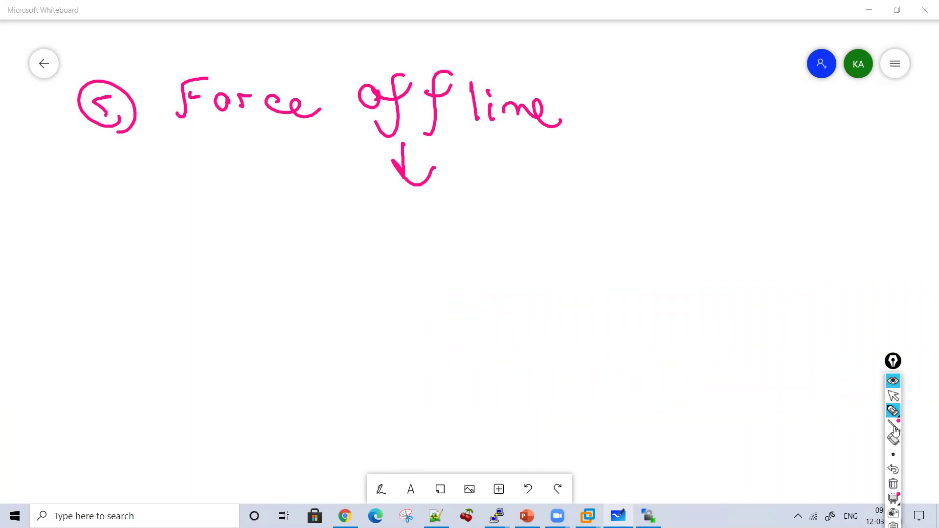
click(892, 395)
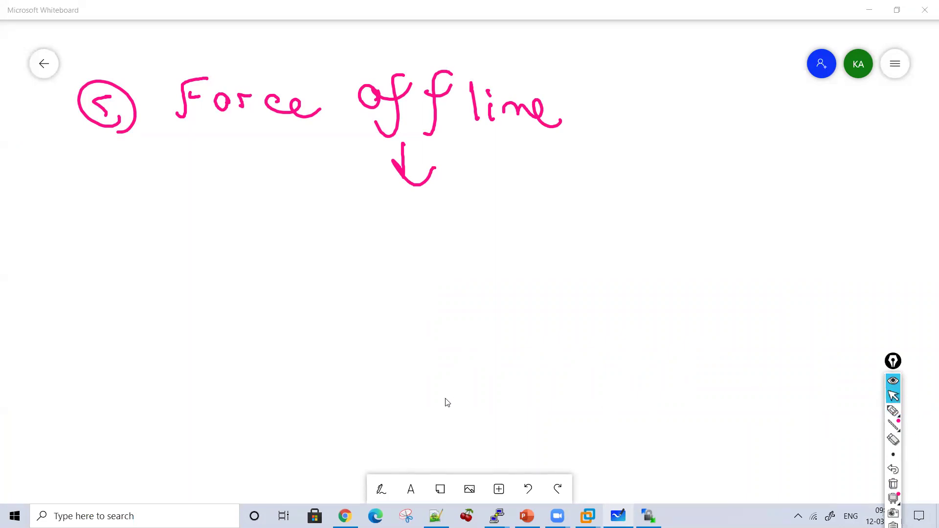
click(618, 516)
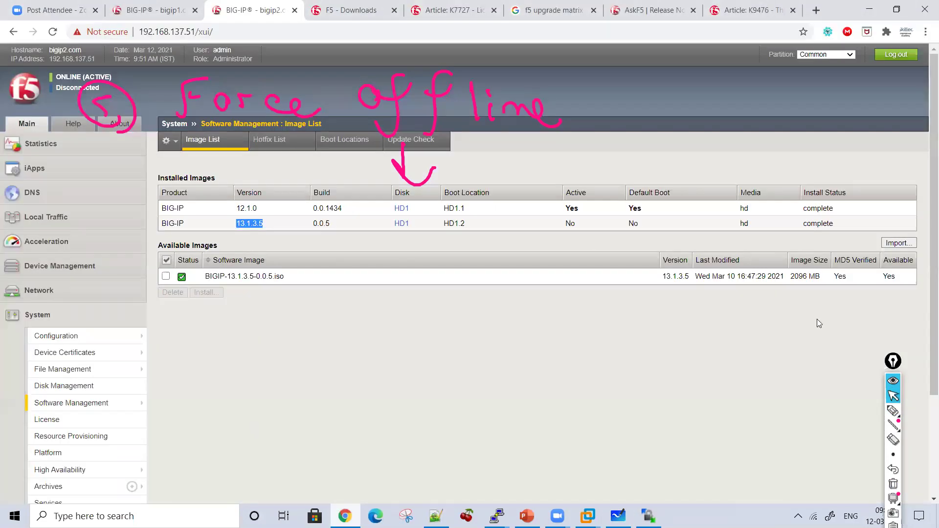
click(893, 484)
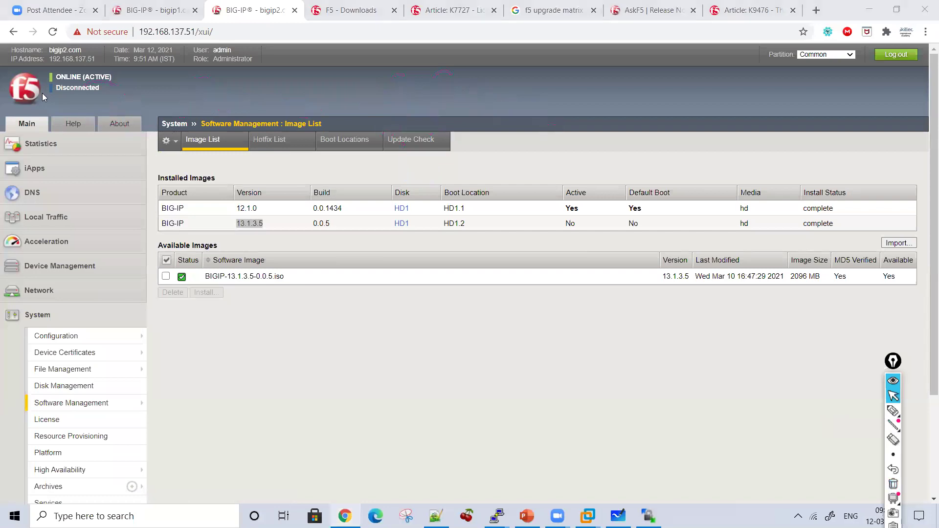
Step: Force bigip2.com offline from its device properties and confirm
click(77, 89)
drag(927, 133, 923, 272)
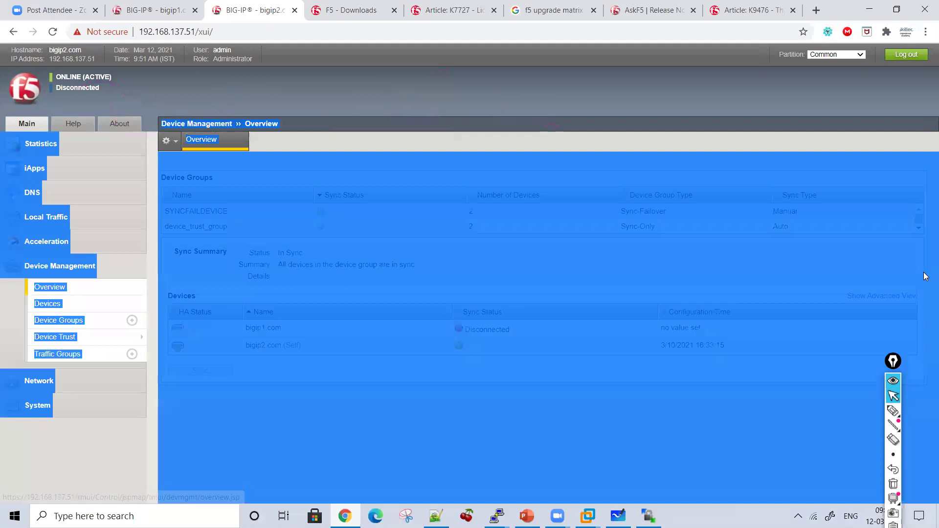
click(693, 197)
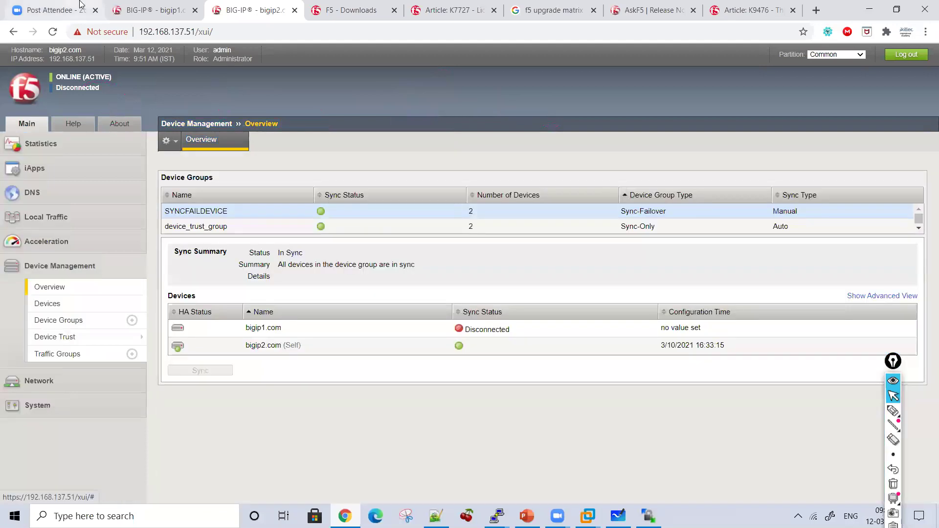
click(153, 10)
click(230, 9)
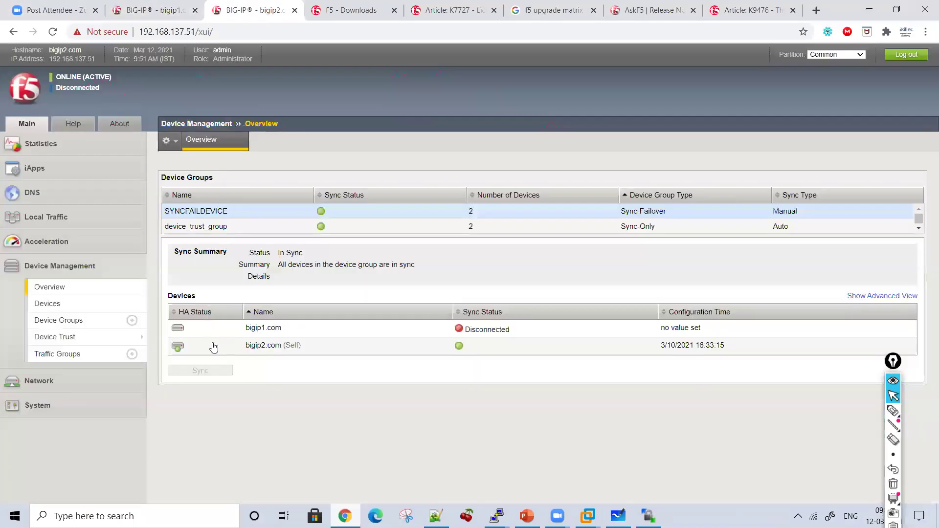
click(89, 78)
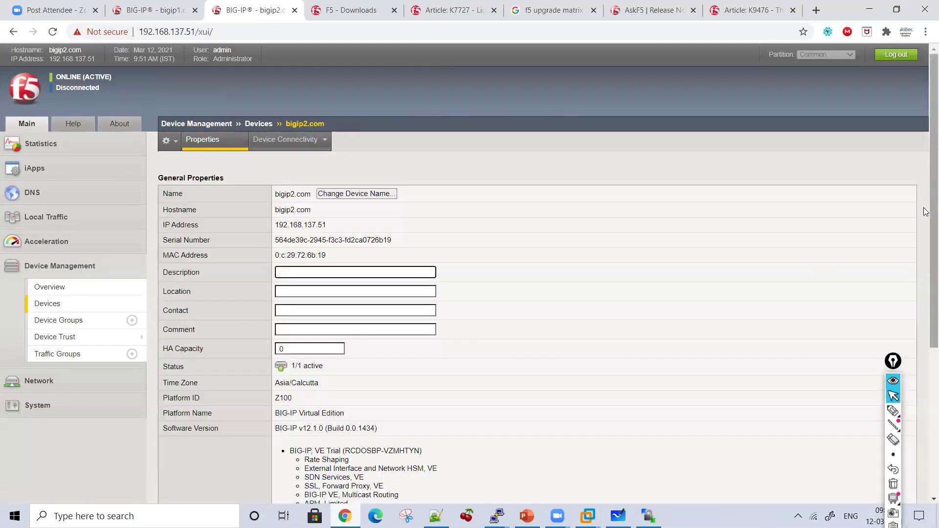
scroll(926, 212, down, 5)
click(251, 487)
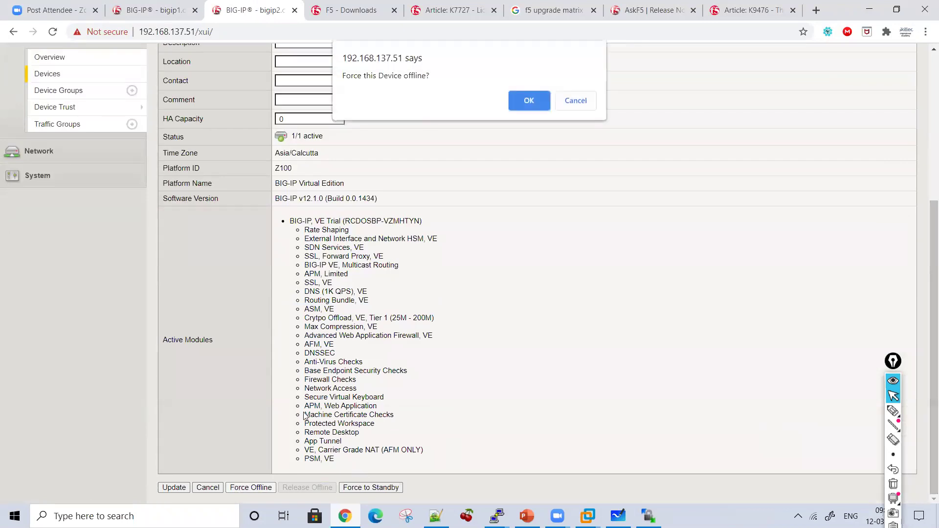
click(523, 96)
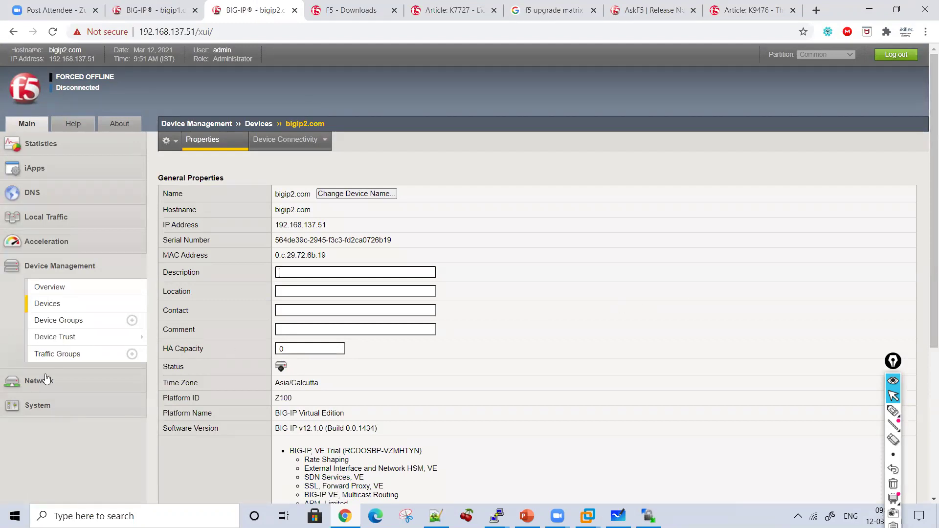
Step: Open the Image List and highlight HD1.1 of the active 12.1.0 image
click(54, 409)
click(65, 407)
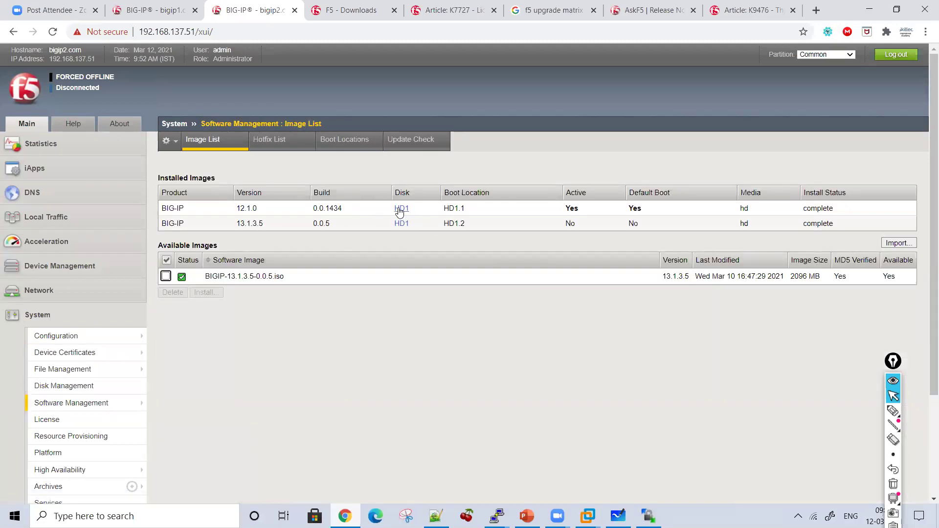
drag(376, 212, 469, 210)
Step: Handwrite step 6 'Change Active Boot Location' with a down arrow on the Whiteboard
key(alt+Tab)
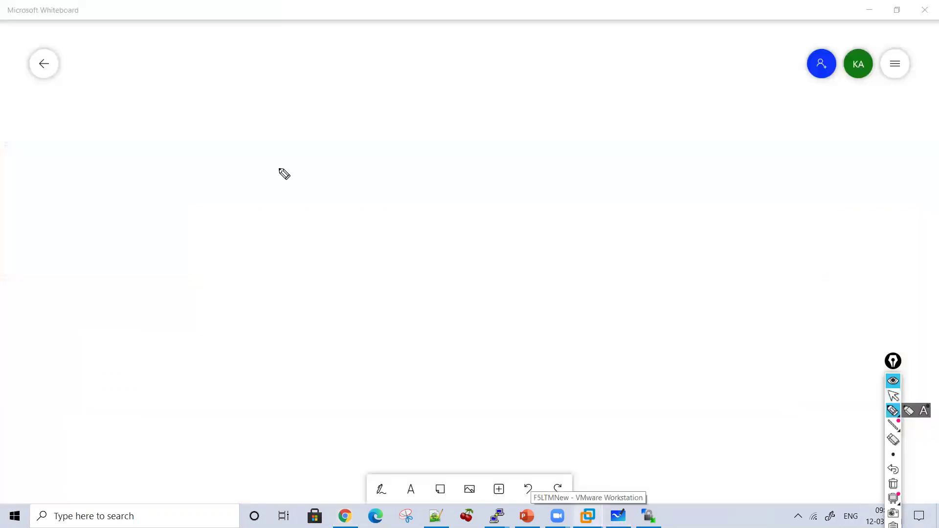
click(152, 113)
drag(182, 9, 180, 38)
mouse_move(188, 74)
mouse_down()
mouse_move(201, 84)
mouse_move(295, 71)
mouse_move(302, 83)
mouse_move(381, 96)
mouse_move(434, 78)
mouse_move(443, 84)
mouse_up()
mouse_move(453, 78)
mouse_down()
mouse_move(505, 96)
mouse_move(603, 103)
mouse_move(586, 73)
mouse_move(622, 80)
mouse_move(682, 68)
mouse_up()
mouse_move(402, 128)
mouse_down()
mouse_move(404, 157)
mouse_move(471, 142)
mouse_move(511, 163)
mouse_move(549, 151)
mouse_move(589, 168)
mouse_up()
drag(481, 143, 521, 133)
click(556, 128)
mouse_move(431, 187)
mouse_down()
mouse_move(432, 223)
mouse_move(450, 205)
mouse_up()
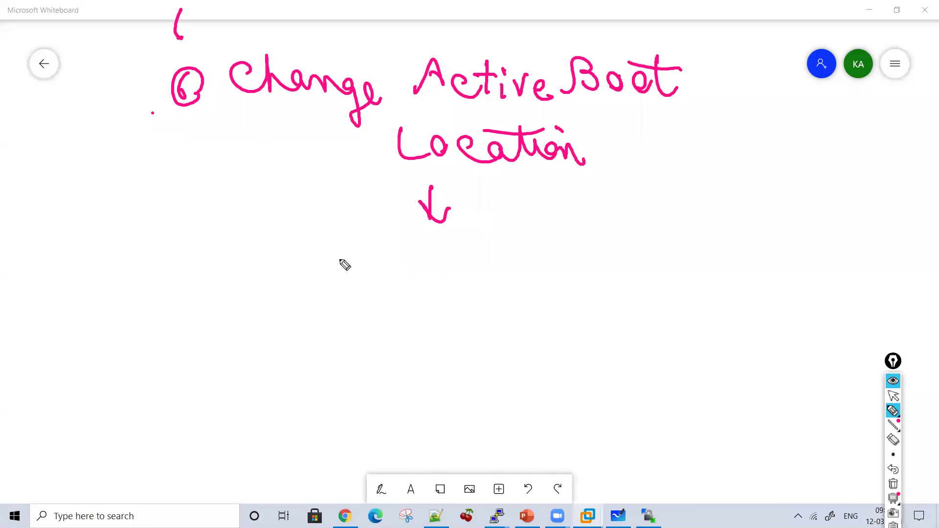
Step: Write 'GUI' under the arrow and bring back the BIG-IP Image List
drag(316, 237, 310, 268)
mouse_move(337, 246)
mouse_down()
mouse_move(341, 256)
mouse_move(387, 238)
mouse_up()
click(375, 248)
drag(375, 240, 375, 269)
drag(360, 269, 391, 268)
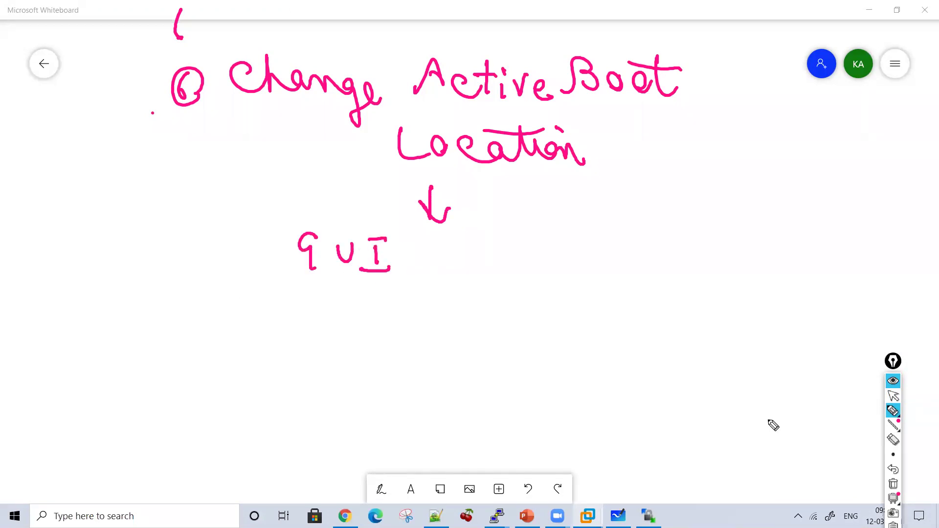
click(893, 396)
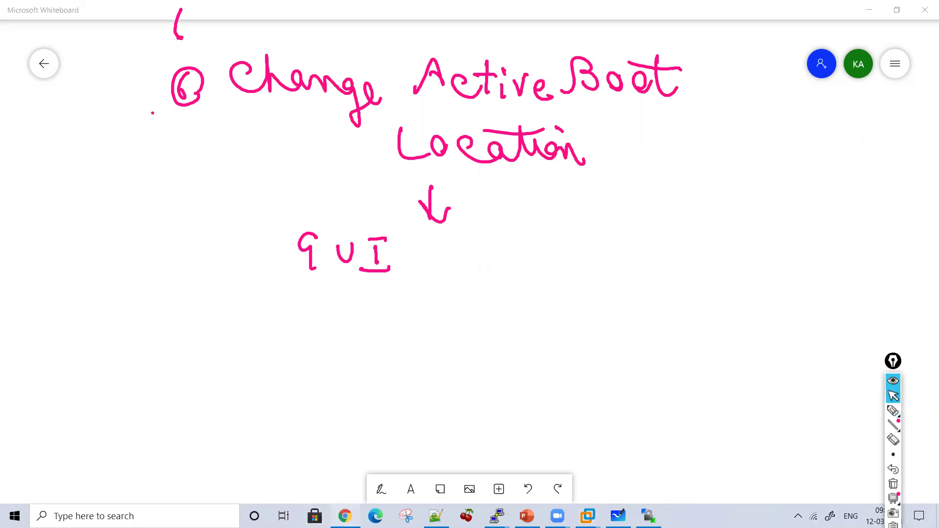
click(345, 516)
click(893, 484)
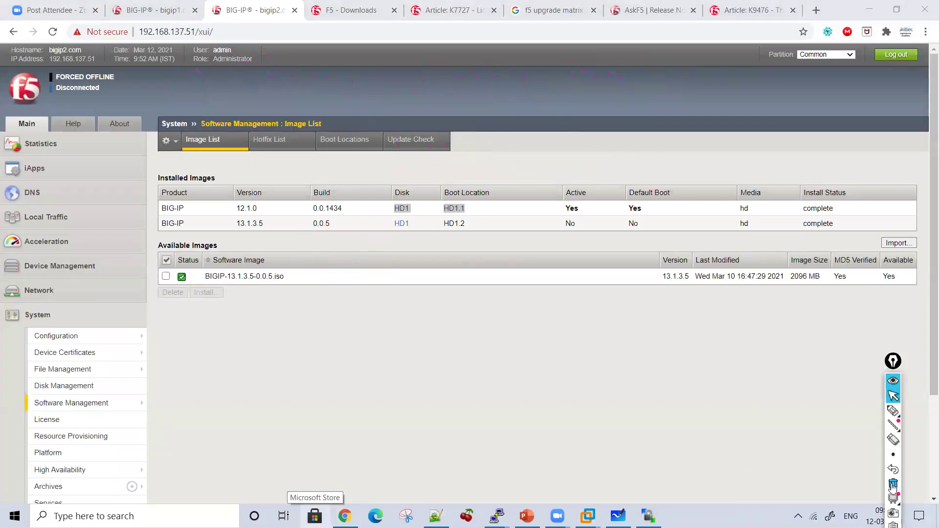
Step: Highlight the active boot location in the Boot Locations table and open HD1.2's properties
click(345, 139)
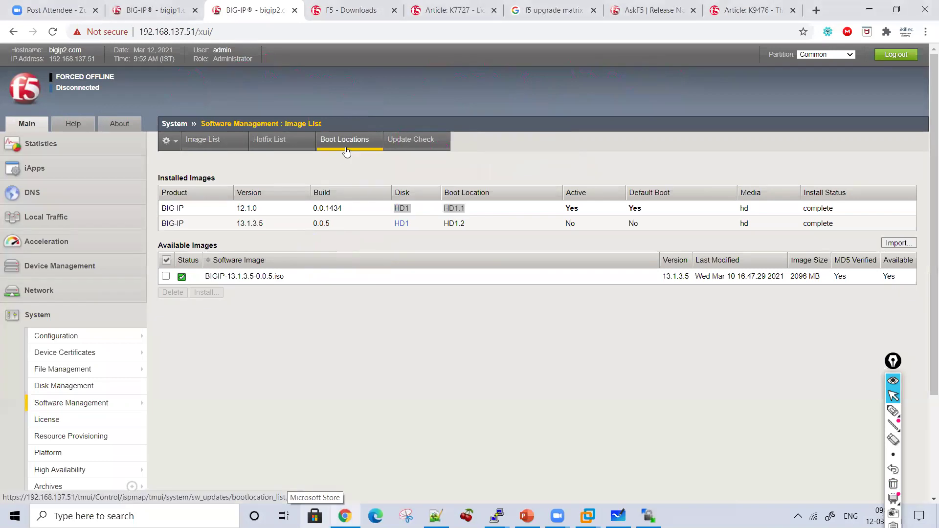
click(892, 411)
drag(160, 246, 186, 246)
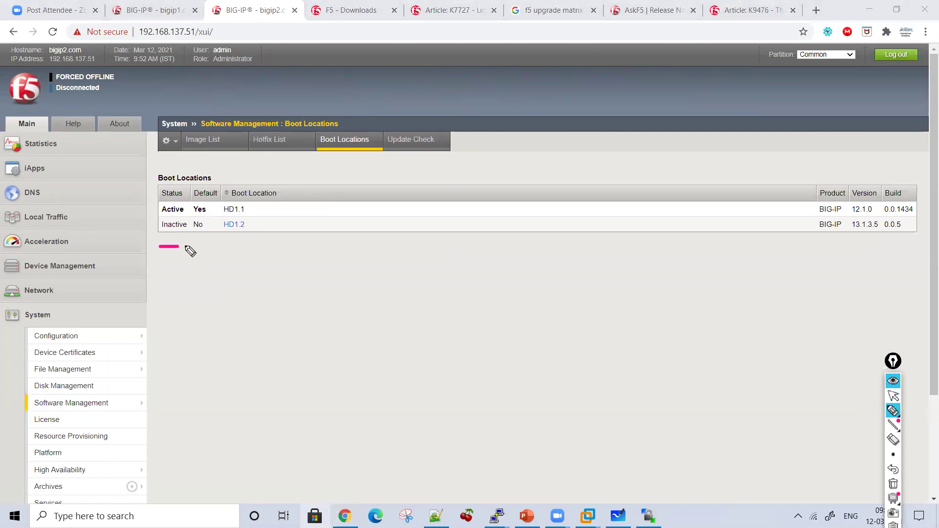
drag(158, 216, 187, 216)
click(892, 396)
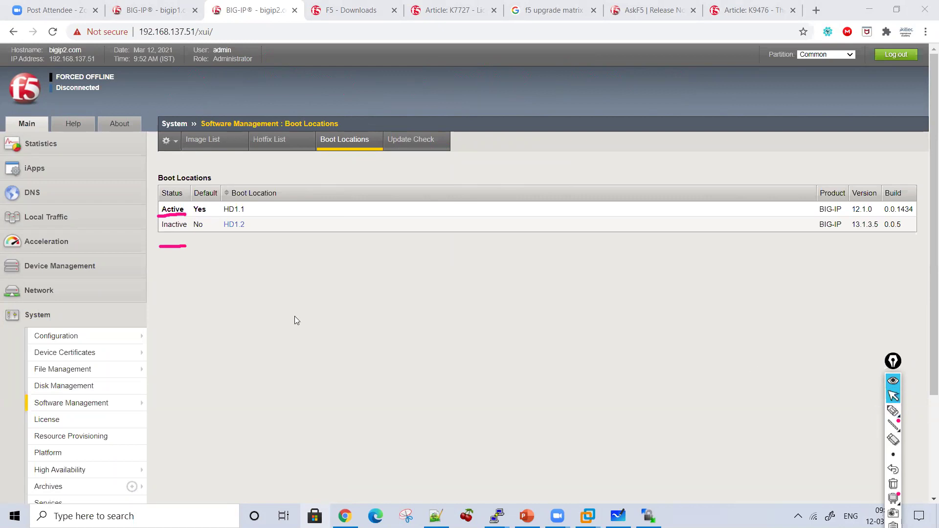
click(239, 226)
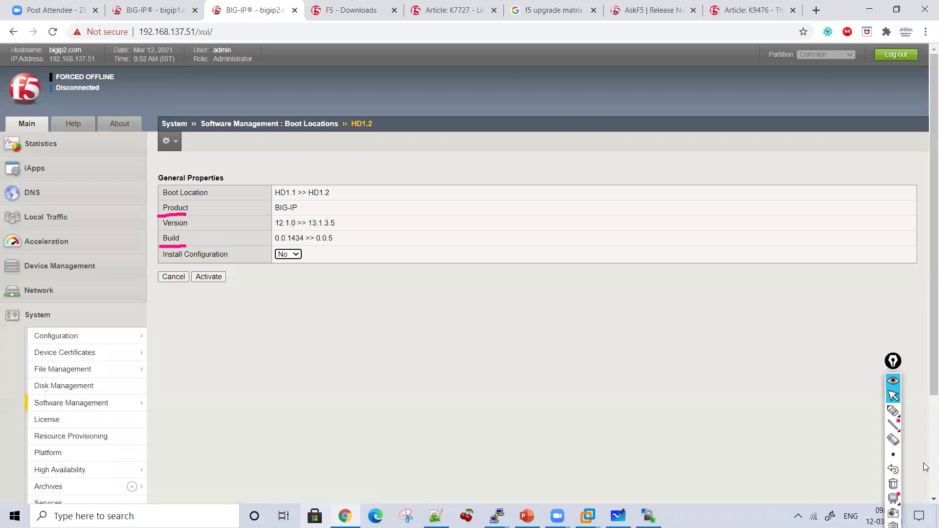
click(893, 411)
mouse_move(342, 164)
mouse_down()
mouse_move(371, 197)
mouse_move(370, 229)
mouse_move(341, 243)
mouse_up()
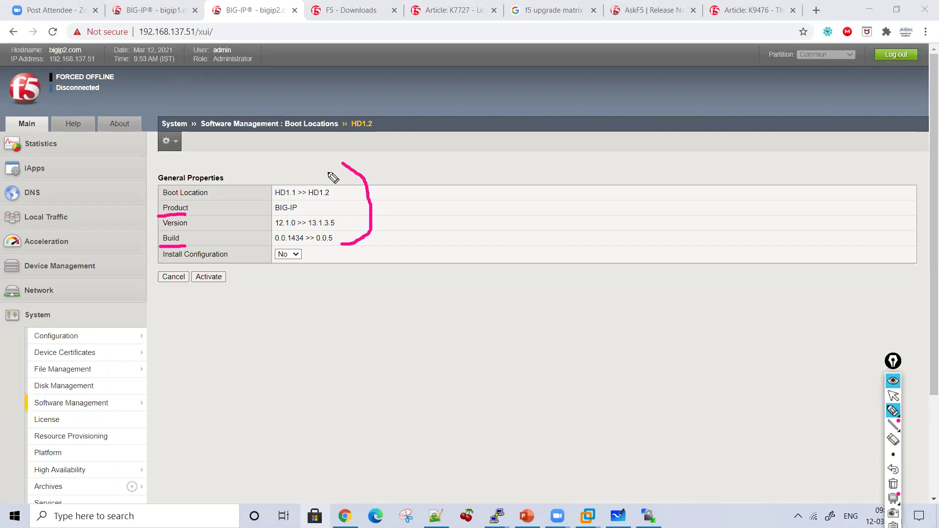
mouse_move(390, 208)
mouse_down()
mouse_move(391, 226)
mouse_move(431, 233)
mouse_move(481, 211)
mouse_move(520, 220)
mouse_move(518, 235)
mouse_up()
click(433, 220)
click(460, 220)
drag(546, 207, 548, 233)
mouse_move(556, 207)
mouse_down()
mouse_move(576, 216)
mouse_move(560, 239)
mouse_up()
click(593, 225)
drag(610, 211, 611, 234)
click(624, 223)
mouse_move(638, 212)
mouse_down()
mouse_move(652, 240)
mouse_move(685, 252)
mouse_move(666, 248)
mouse_up()
click(669, 237)
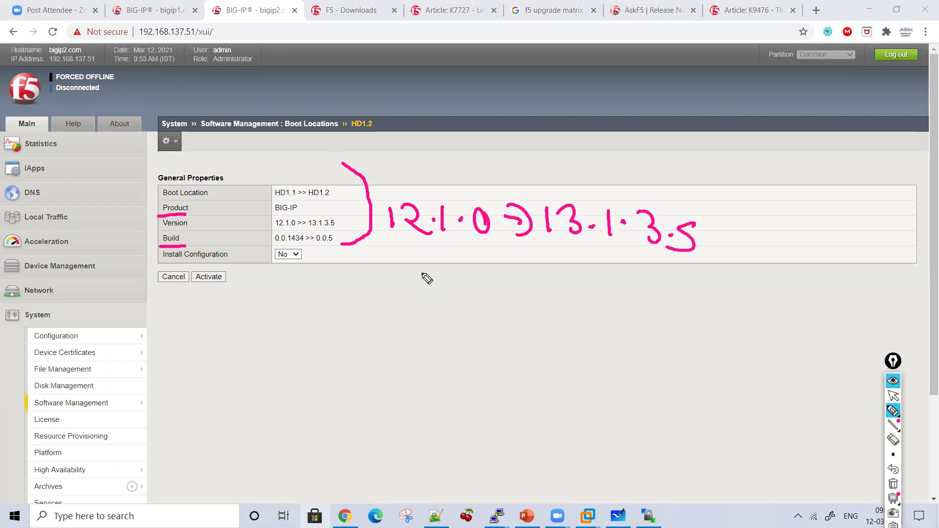
mouse_move(341, 290)
mouse_down()
mouse_move(288, 258)
mouse_move(297, 258)
mouse_up()
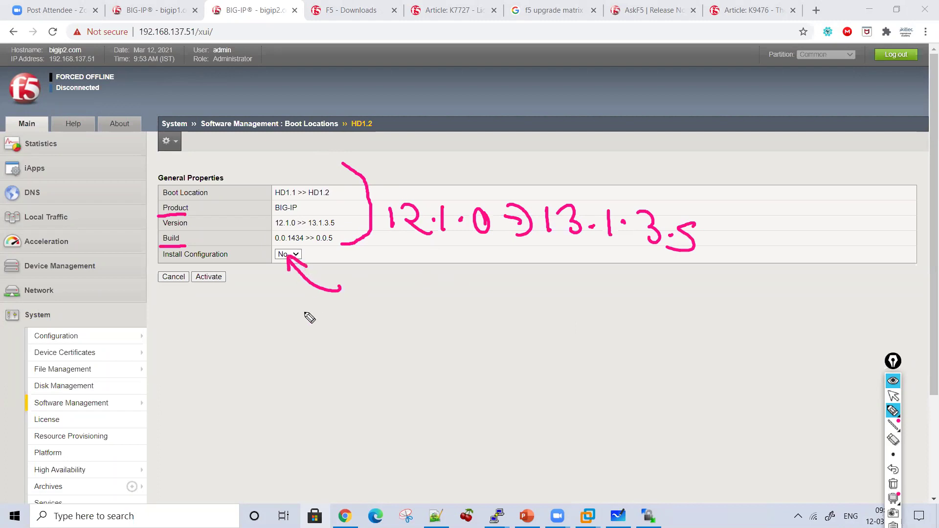
drag(277, 322, 306, 323)
mouse_move(294, 323)
mouse_down()
mouse_move(289, 345)
mouse_move(307, 343)
mouse_up()
mouse_move(310, 344)
mouse_down()
mouse_move(352, 335)
mouse_move(442, 351)
mouse_up()
drag(348, 301, 376, 316)
mouse_move(301, 369)
mouse_down()
mouse_move(439, 409)
mouse_move(490, 394)
mouse_move(534, 402)
mouse_up()
drag(498, 369, 432, 373)
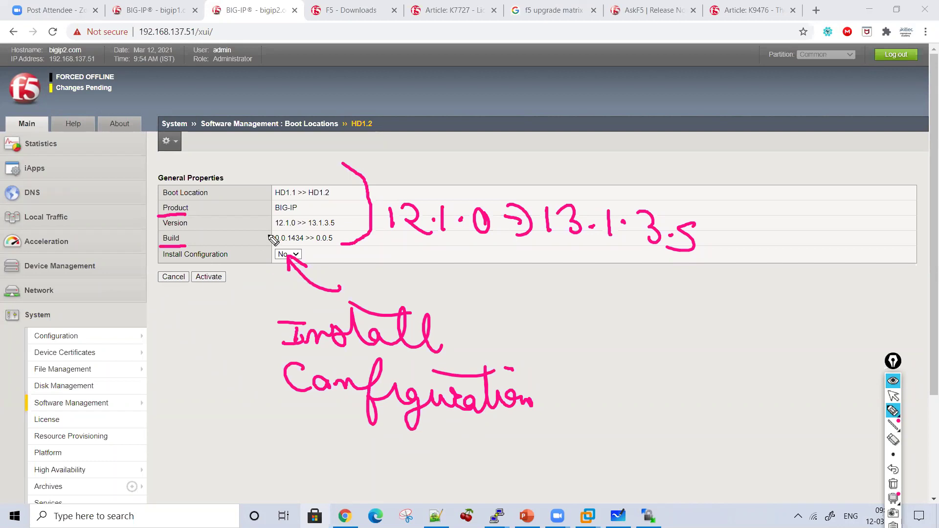
drag(259, 242, 342, 226)
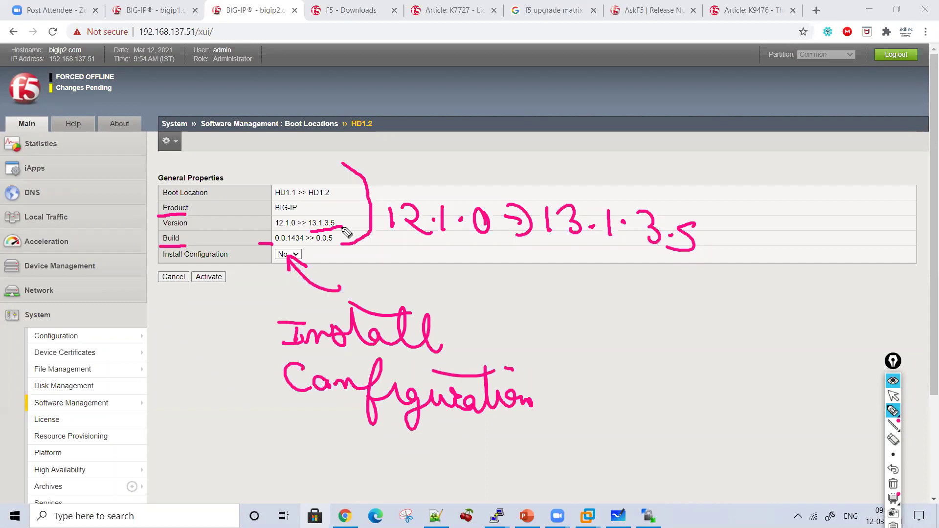
click(893, 484)
Step: Activate boot location HD1.2 and confirm booting bigip2 into that volume
click(893, 395)
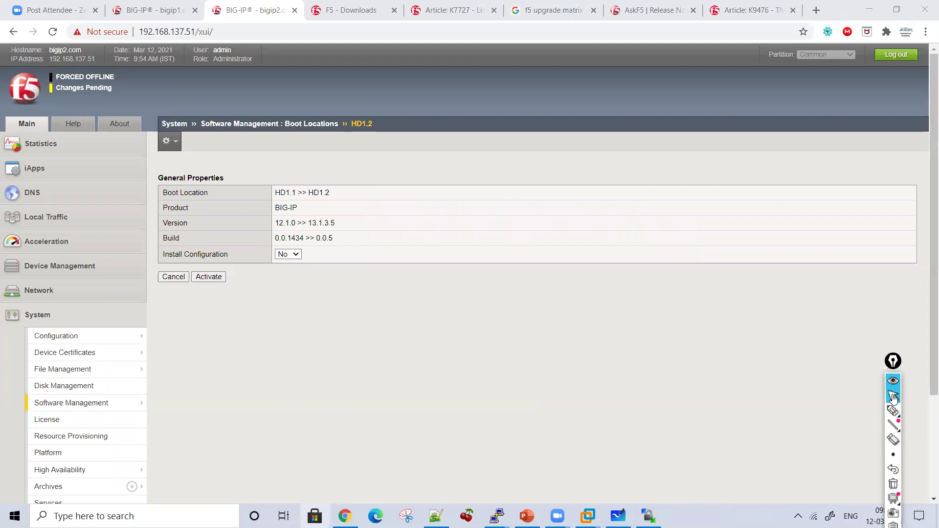
click(217, 279)
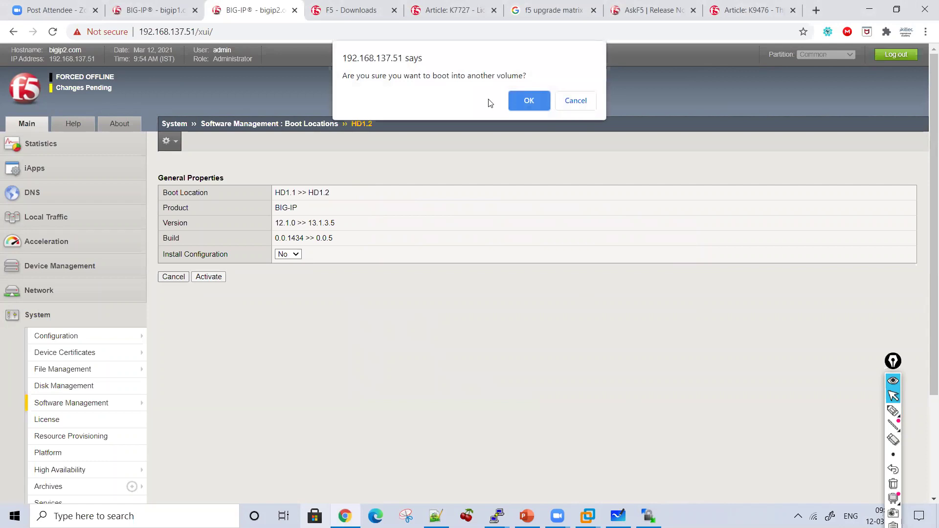
click(525, 107)
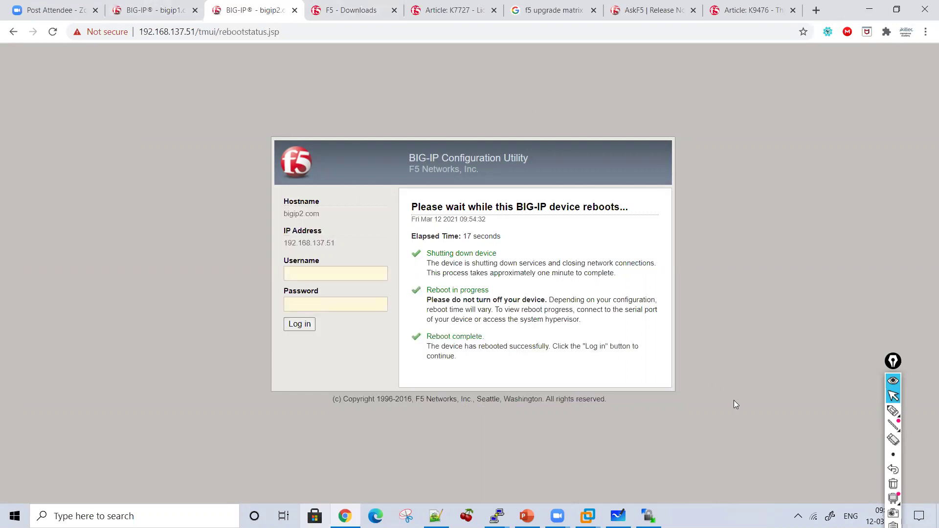
Step: Log in to the rebooted bigip2 with the administrator username and password
click(339, 273)
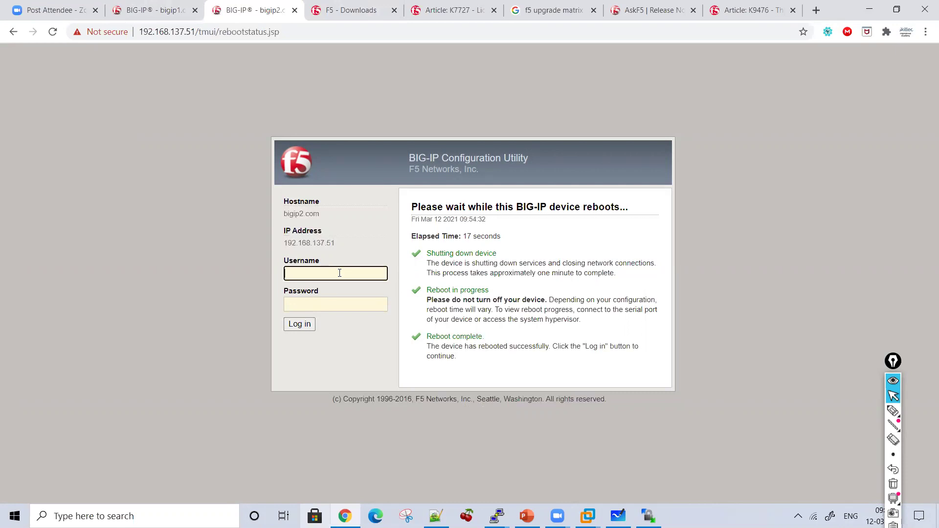
text(admin)
key(Tab)
text(admin)
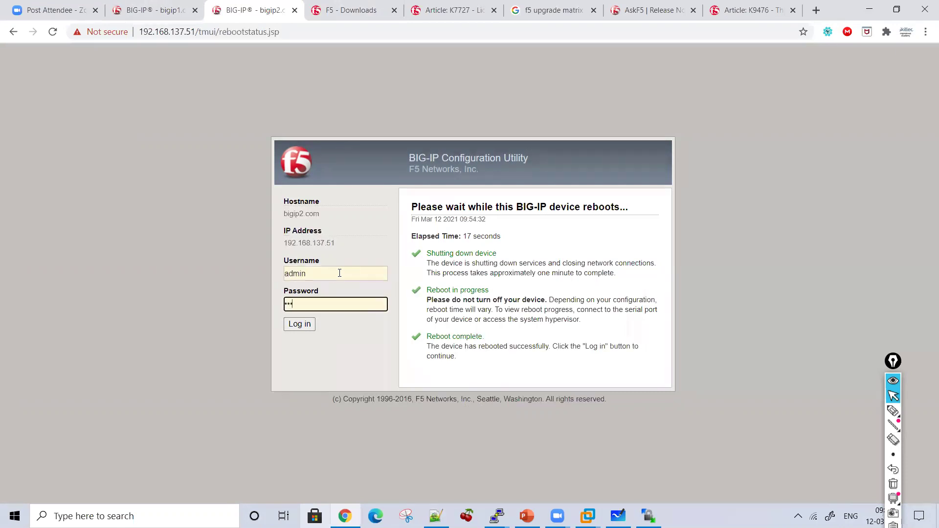
key(Return)
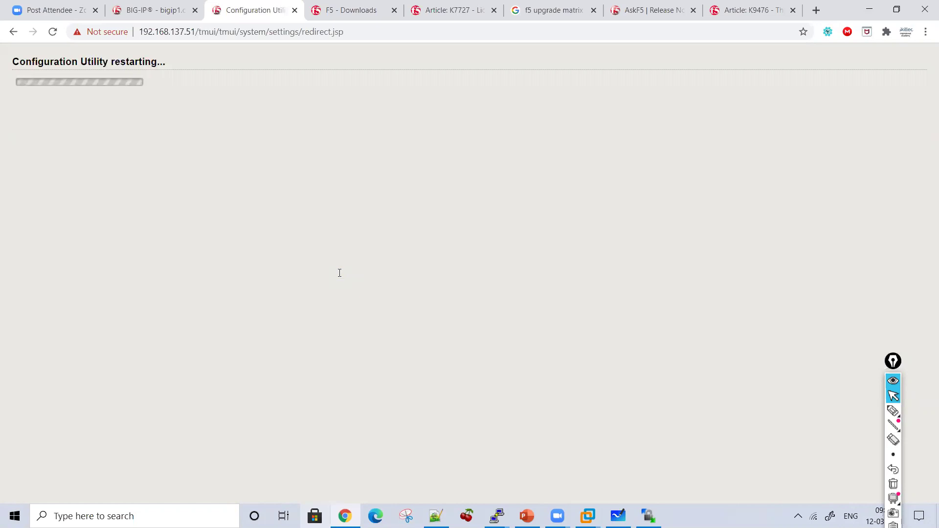
Step: Open Command Prompt and start a continuous ping -t to 192.168.137.51
key(super)
text(cmd)
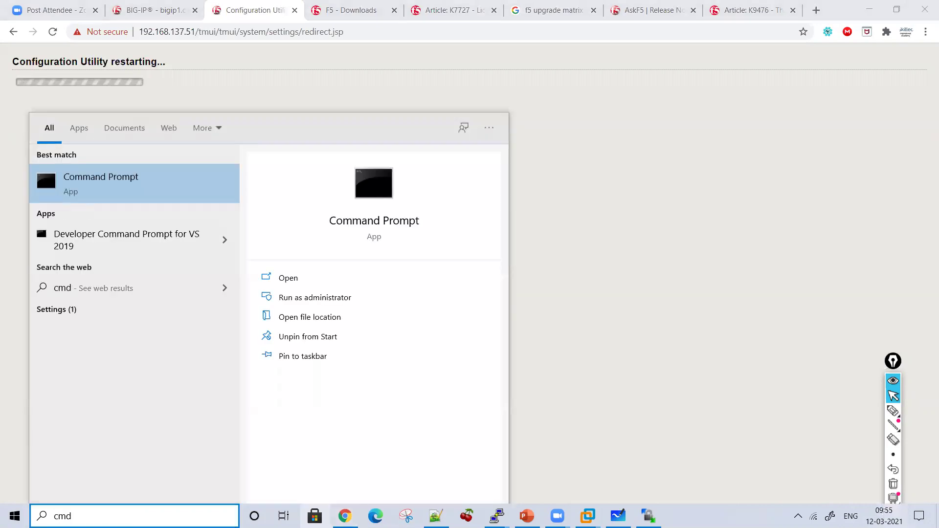
key(Return)
text(ping )
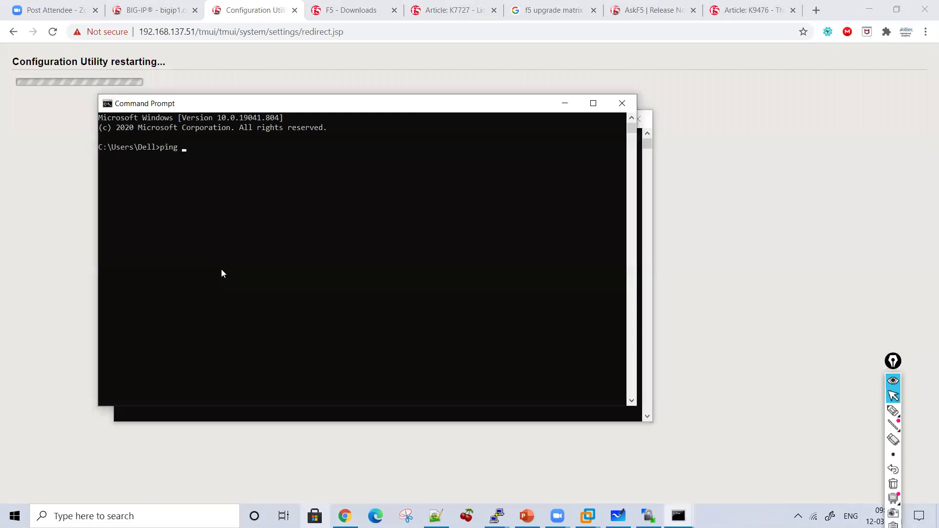
text(192.168.137.51)
key(Return)
key(ctrl+c)
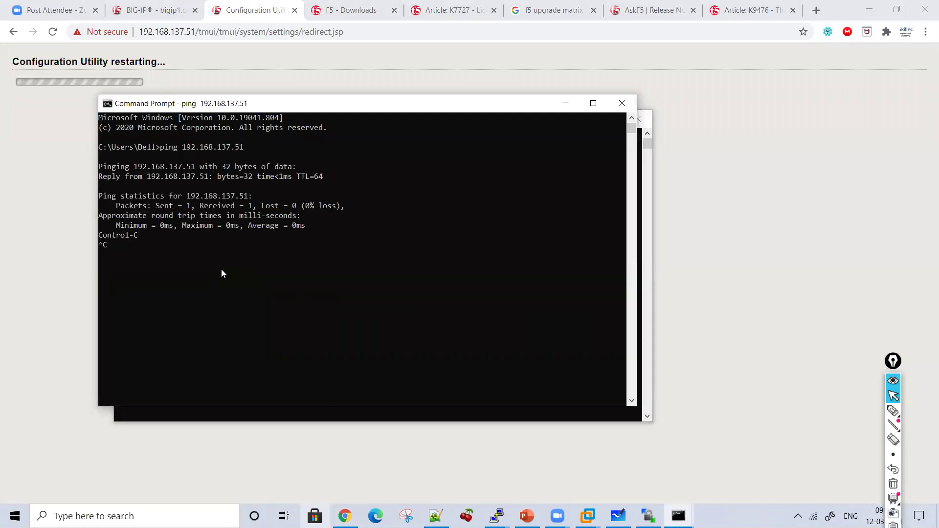
key(Up)
text(-t)
key(Return)
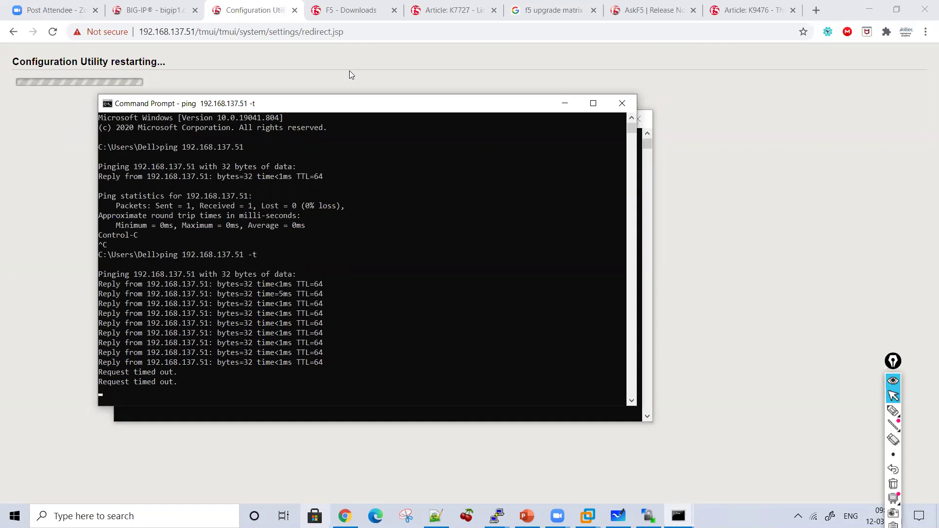
Step: Minimize both command windows and return to the other BIG-IP device's browser tab
click(564, 103)
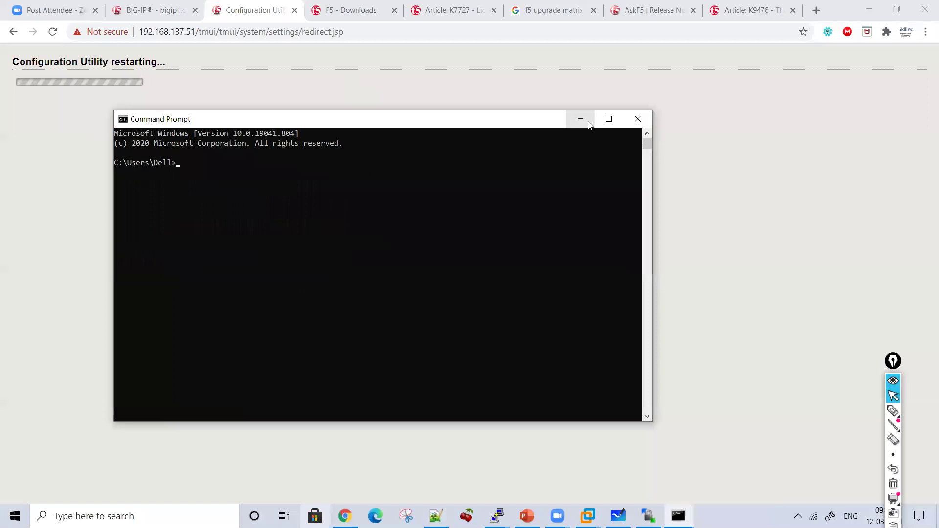
click(585, 119)
click(154, 8)
Step: Go to bigip2's System > Configuration > Device > General properties page
click(261, 4)
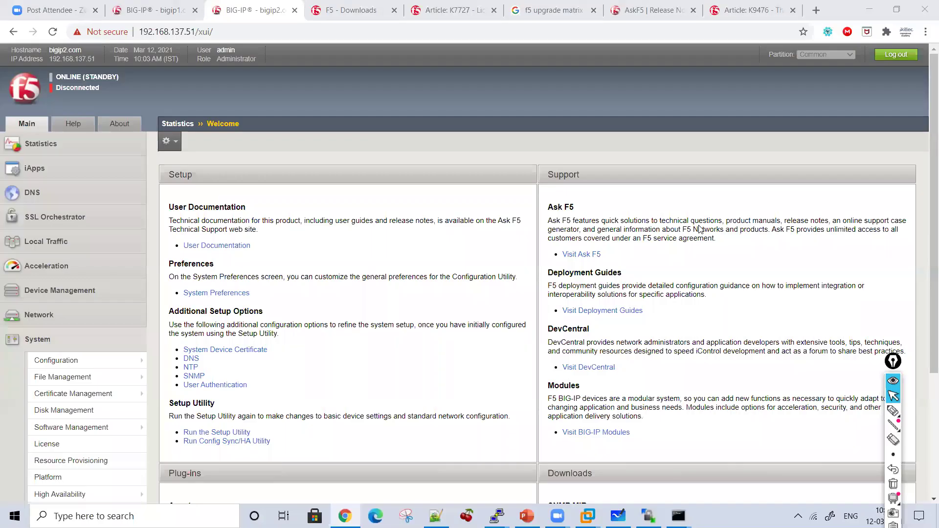
scroll(380, 274, down, 3)
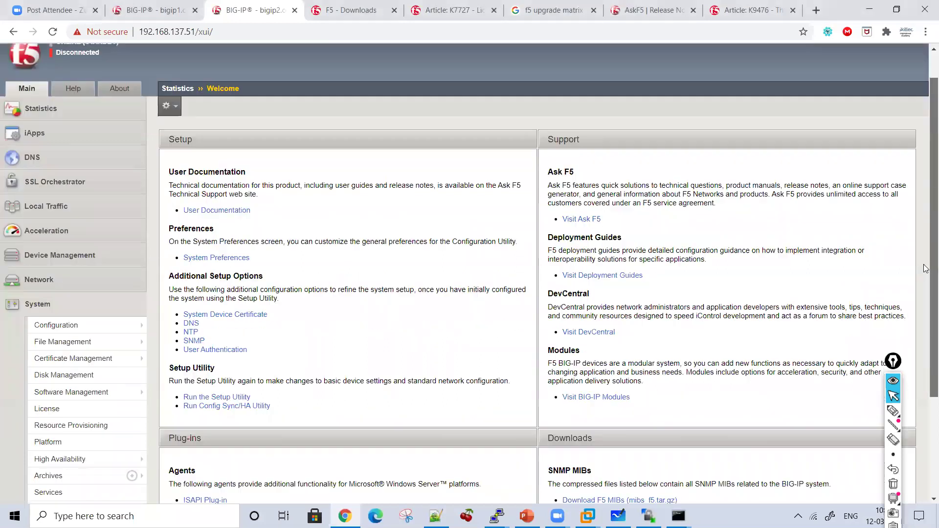
scroll(183, 312, down, 1)
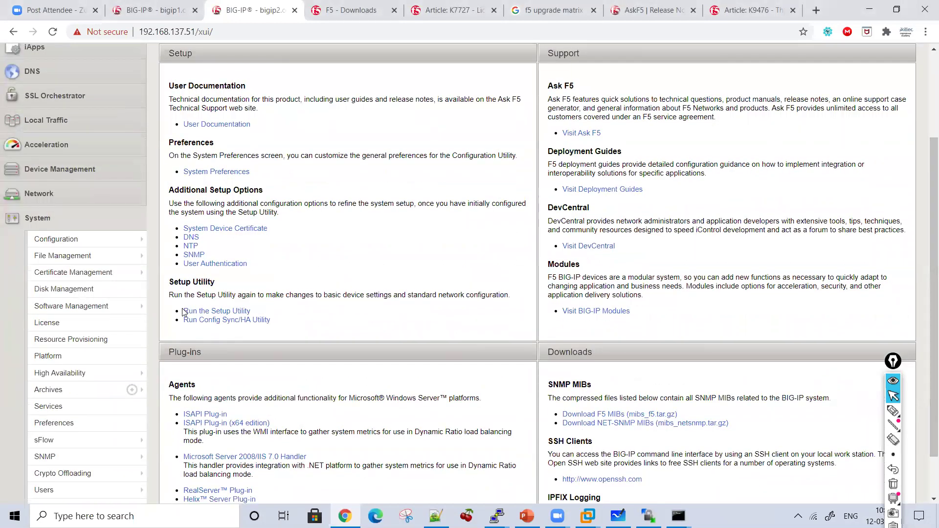
mouse_move(104, 306)
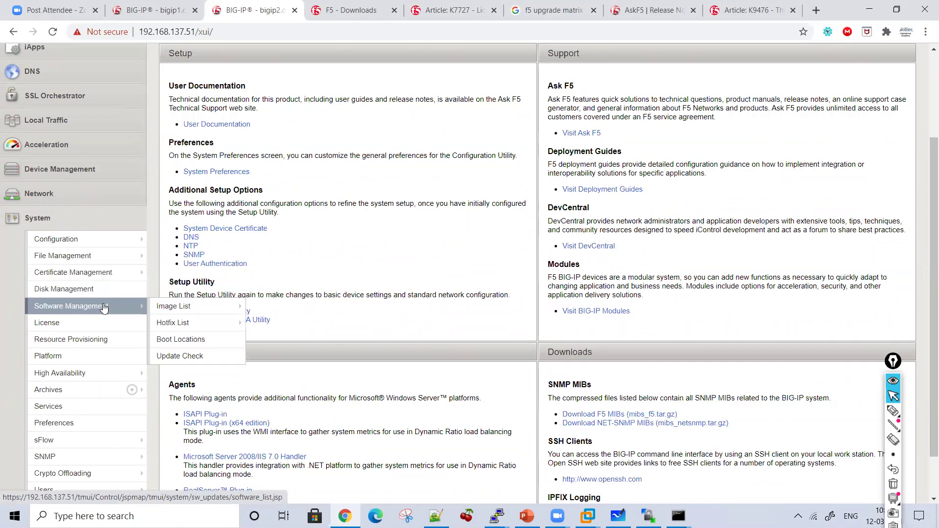
click(169, 306)
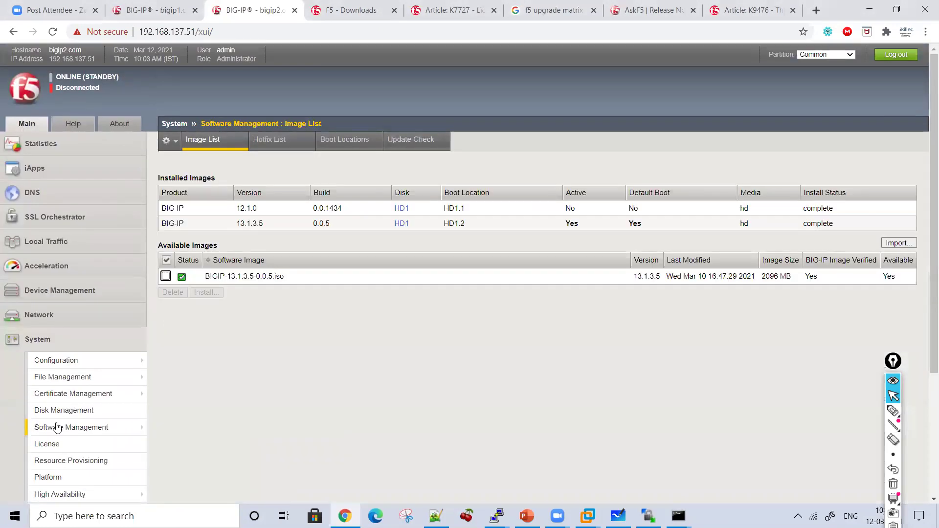
mouse_move(63, 362)
mouse_move(168, 362)
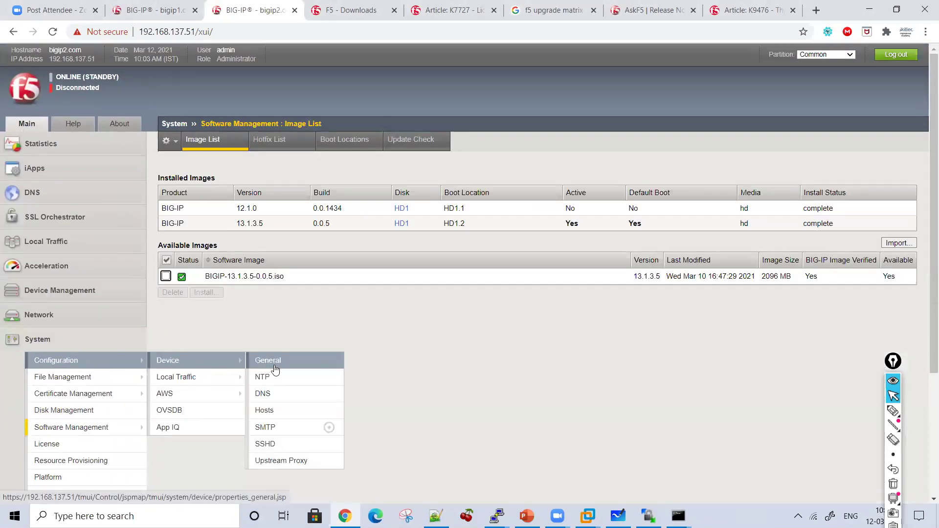
click(275, 367)
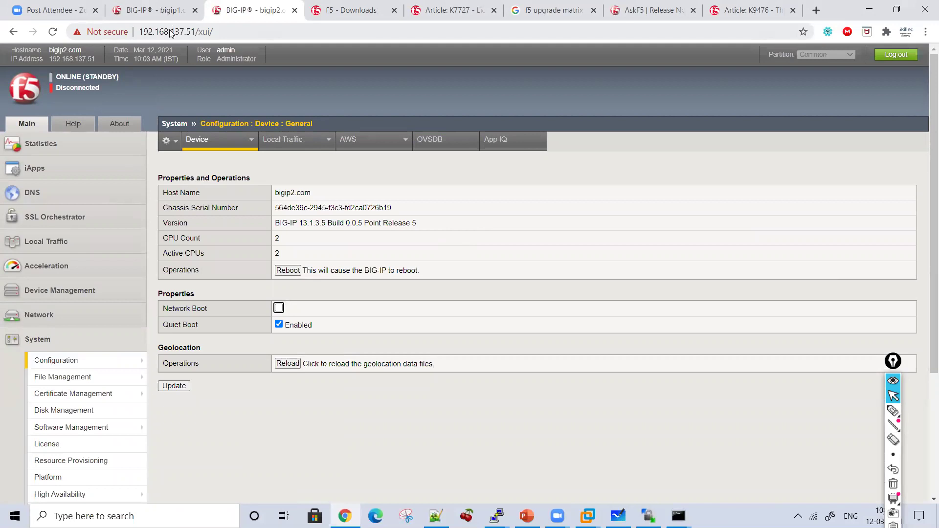
Step: Compare with bigip1's tab and highlight bigip2's running version BIG-IP 13.1.3.5
click(161, 10)
click(250, 10)
drag(418, 229, 273, 228)
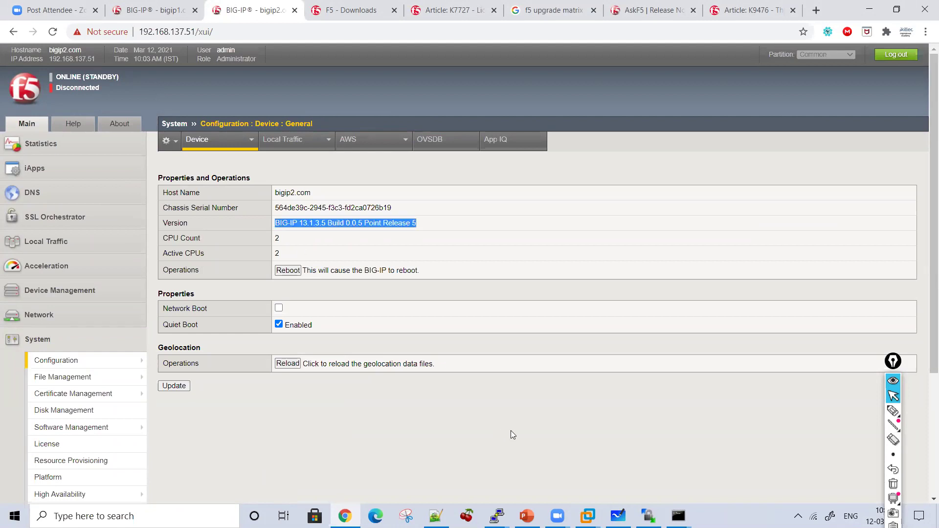
click(893, 412)
Step: On the whiteboard, write and underline step 6 'Upgrade is completed'
click(893, 396)
key(alt+Tab)
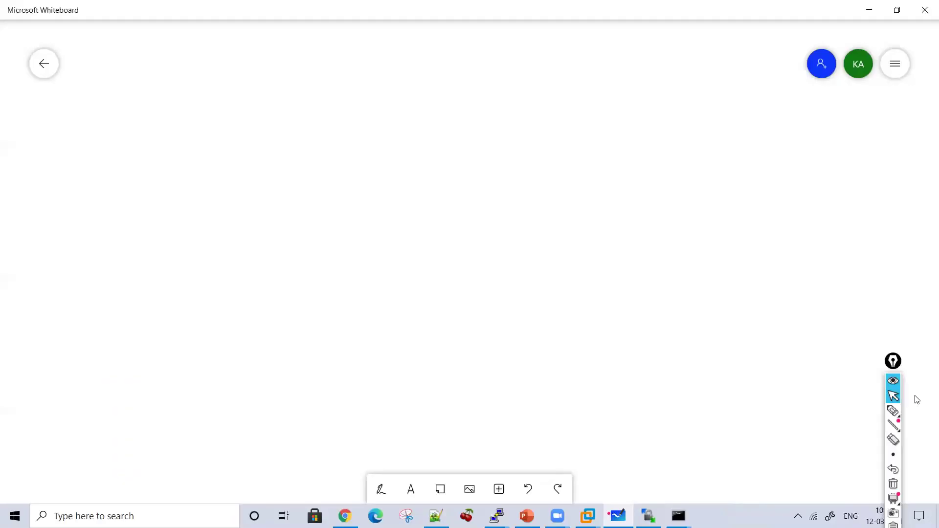
click(893, 412)
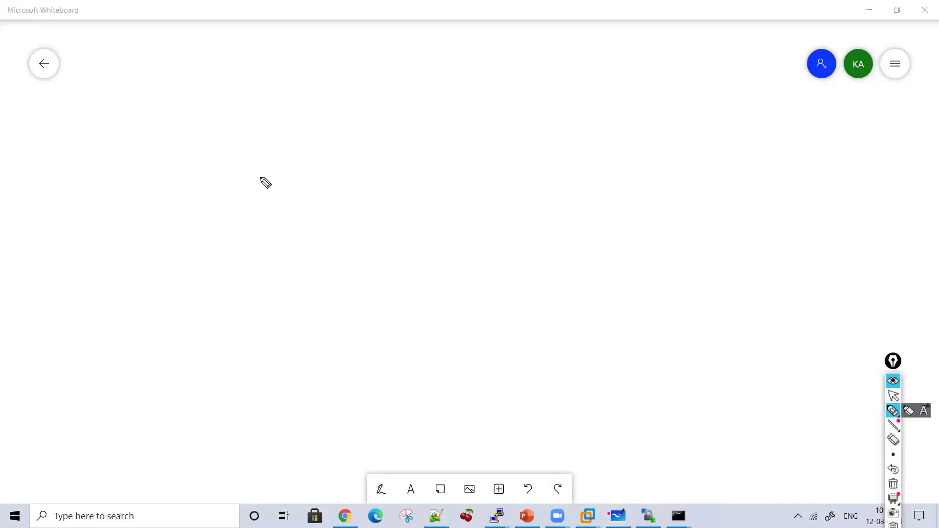
click(205, 28)
mouse_move(205, 89)
mouse_down()
mouse_move(228, 98)
mouse_move(279, 90)
mouse_move(311, 123)
mouse_move(341, 108)
mouse_move(327, 130)
mouse_move(370, 105)
mouse_up()
mouse_move(385, 106)
mouse_down()
mouse_move(391, 116)
mouse_move(523, 122)
mouse_up()
mouse_move(594, 113)
mouse_down()
mouse_move(637, 130)
mouse_move(662, 157)
mouse_move(726, 124)
mouse_move(790, 142)
mouse_up()
drag(707, 97, 733, 93)
drag(758, 155, 280, 142)
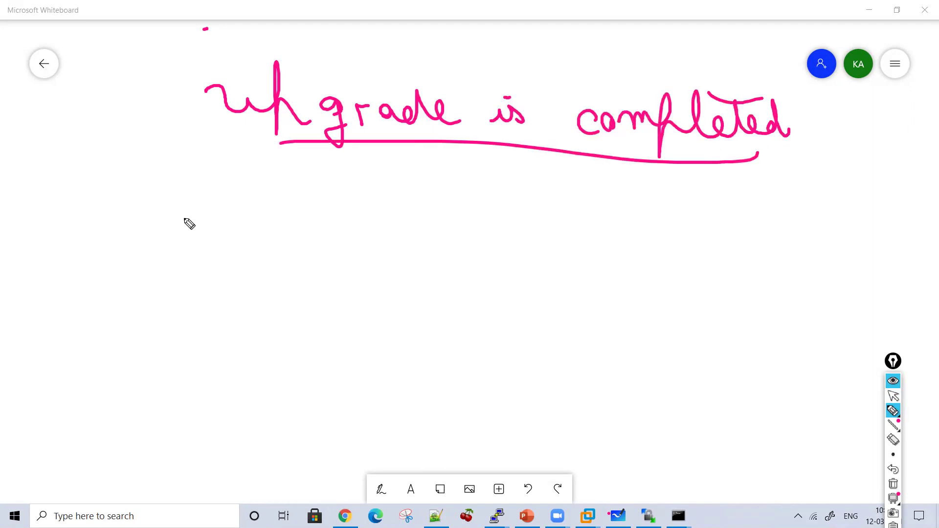
mouse_move(169, 86)
mouse_down()
mouse_move(163, 106)
mouse_move(188, 117)
mouse_up()
Step: Write step 7 'Force Active Box to Standby' below it
drag(123, 198, 140, 224)
mouse_move(146, 236)
mouse_down()
mouse_move(168, 185)
mouse_move(155, 235)
mouse_up()
mouse_move(215, 235)
mouse_down()
mouse_move(250, 195)
mouse_move(244, 210)
mouse_up()
mouse_move(260, 218)
mouse_down()
mouse_move(258, 233)
mouse_move(264, 220)
mouse_up()
mouse_move(269, 230)
mouse_down()
mouse_move(281, 217)
mouse_move(310, 228)
mouse_up()
drag(318, 222, 339, 230)
mouse_move(382, 206)
mouse_down()
mouse_move(386, 199)
mouse_move(355, 227)
mouse_up()
drag(382, 197, 404, 229)
drag(370, 213, 430, 235)
drag(441, 202, 455, 236)
mouse_move(433, 213)
mouse_down()
mouse_move(451, 210)
mouse_move(463, 237)
mouse_move(508, 230)
mouse_move(528, 199)
mouse_move(551, 218)
mouse_move(599, 230)
mouse_up()
drag(644, 198, 634, 234)
drag(632, 216, 689, 221)
mouse_move(736, 200)
mouse_down()
mouse_move(797, 223)
mouse_move(832, 222)
mouse_move(855, 191)
mouse_move(877, 222)
mouse_move(750, 192)
mouse_move(717, 271)
mouse_move(779, 285)
mouse_up()
Step: Add arrows to '13 Active' and 'Standby', plus 'I will follow this 6 steps again'
drag(666, 290, 679, 313)
mouse_move(588, 336)
mouse_down()
mouse_move(582, 367)
mouse_move(604, 373)
mouse_up()
drag(544, 426, 569, 426)
mouse_move(593, 375)
mouse_down()
mouse_move(592, 392)
mouse_move(601, 384)
mouse_up()
drag(578, 405, 696, 426)
drag(379, 237, 356, 271)
drag(256, 275, 248, 311)
mouse_move(268, 279)
mouse_down()
mouse_move(287, 300)
mouse_move(267, 291)
mouse_up()
mouse_move(274, 313)
mouse_down()
mouse_move(347, 312)
mouse_move(373, 297)
mouse_move(409, 315)
mouse_move(398, 355)
mouse_up()
drag(301, 350, 327, 341)
mouse_move(202, 372)
mouse_down()
mouse_move(186, 402)
mouse_move(356, 411)
mouse_move(386, 398)
mouse_move(423, 416)
mouse_move(437, 394)
mouse_up()
mouse_move(140, 446)
mouse_down()
mouse_move(178, 417)
mouse_move(199, 440)
mouse_move(208, 425)
mouse_move(268, 433)
mouse_move(318, 465)
mouse_move(391, 442)
mouse_move(430, 455)
mouse_move(443, 429)
mouse_up()
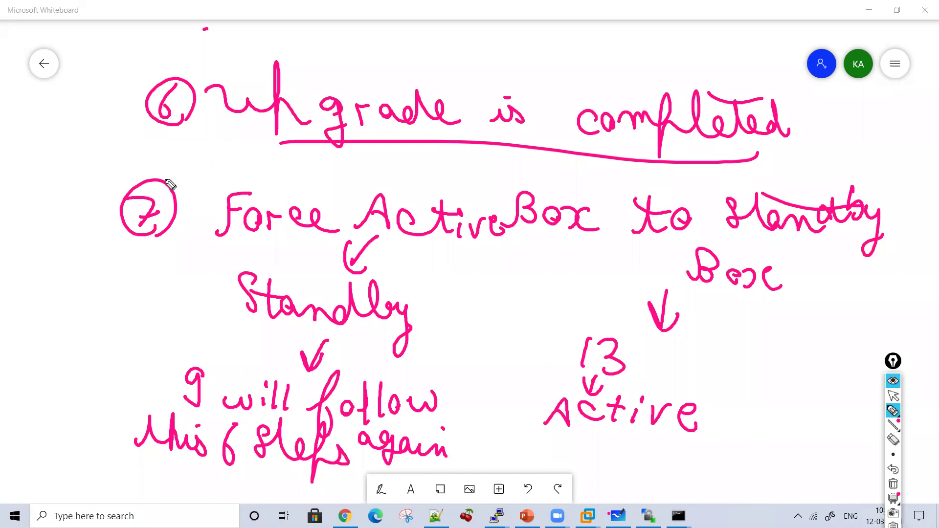
Step: Bracket steps 6 and 7 together and add check marks
drag(96, 130, 100, 388)
drag(107, 271, 159, 254)
mouse_move(142, 306)
mouse_down()
mouse_move(144, 336)
mouse_move(197, 280)
mouse_up()
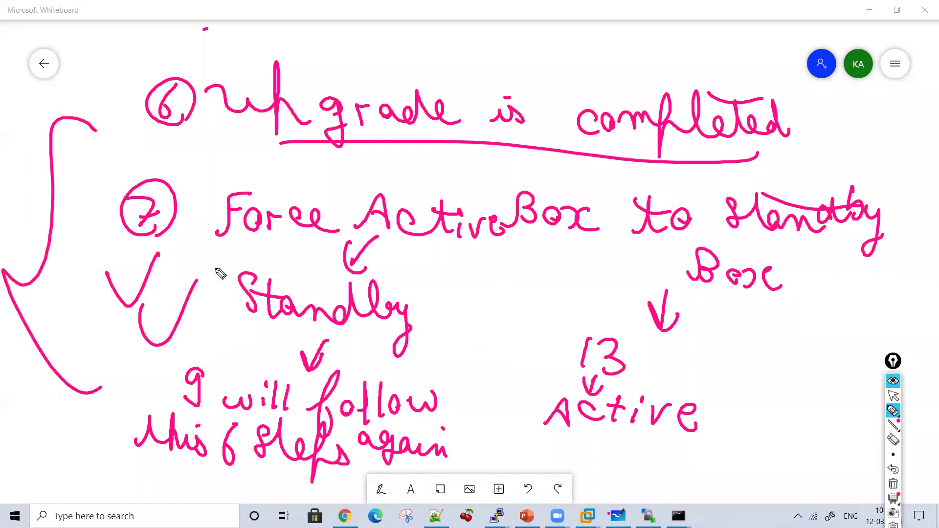
mouse_move(517, 39)
mouse_down()
mouse_move(500, 60)
mouse_move(519, 81)
mouse_up()
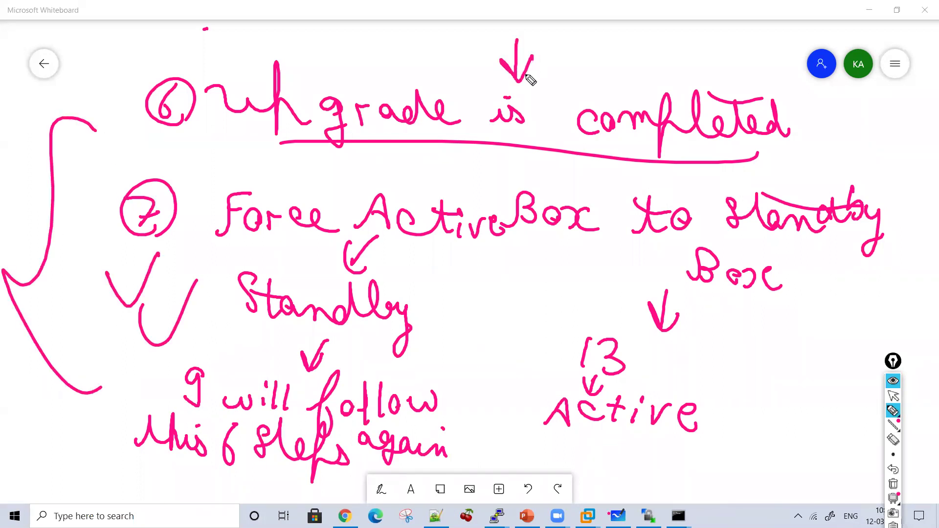
click(895, 396)
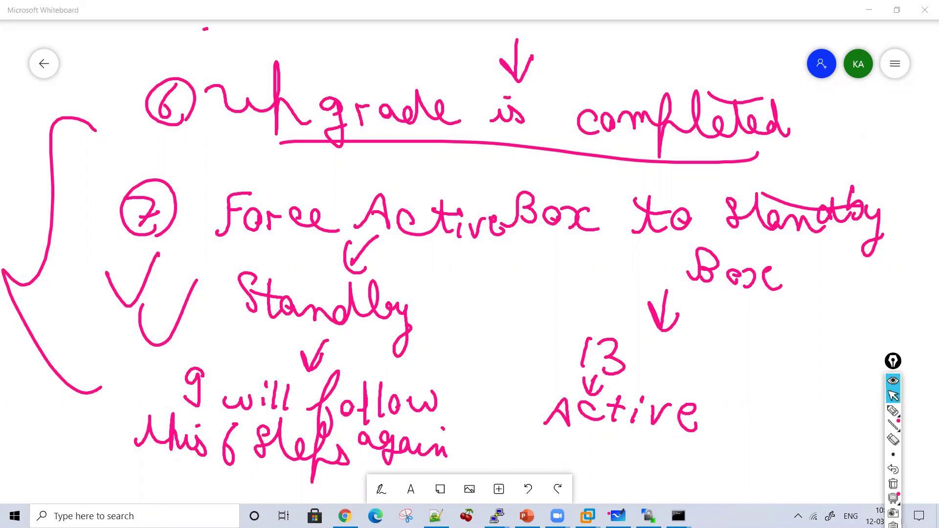
Step: Maximize the bigip2 terminal, then return to bigip2's web page
mouse_move(497, 516)
click(736, 448)
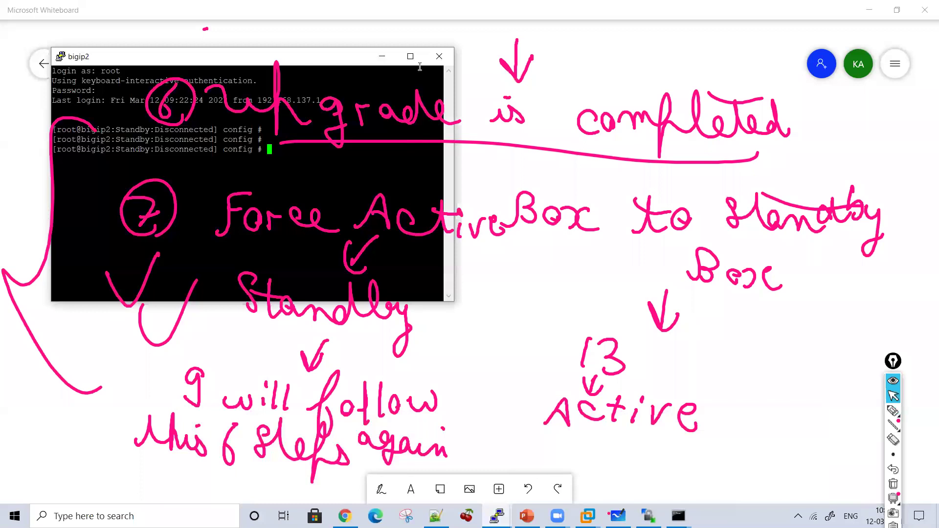
click(410, 57)
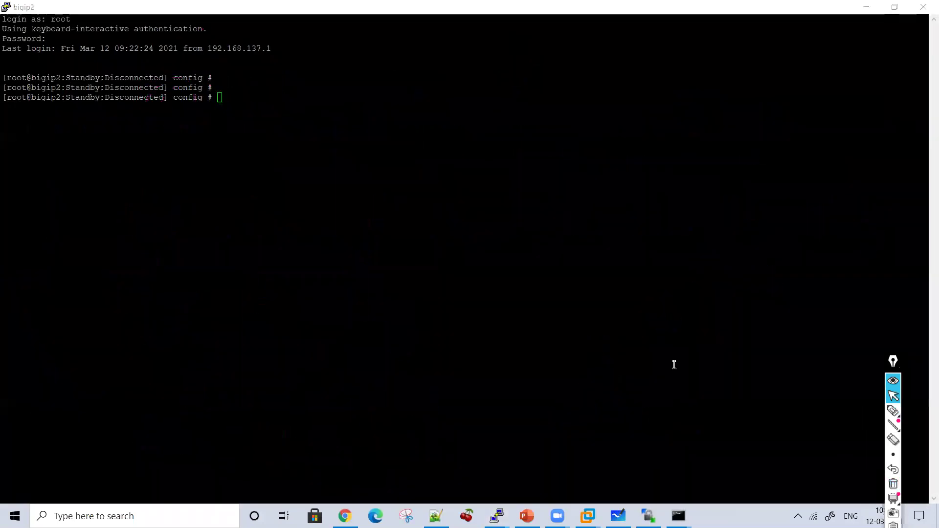
key(alt+Tab)
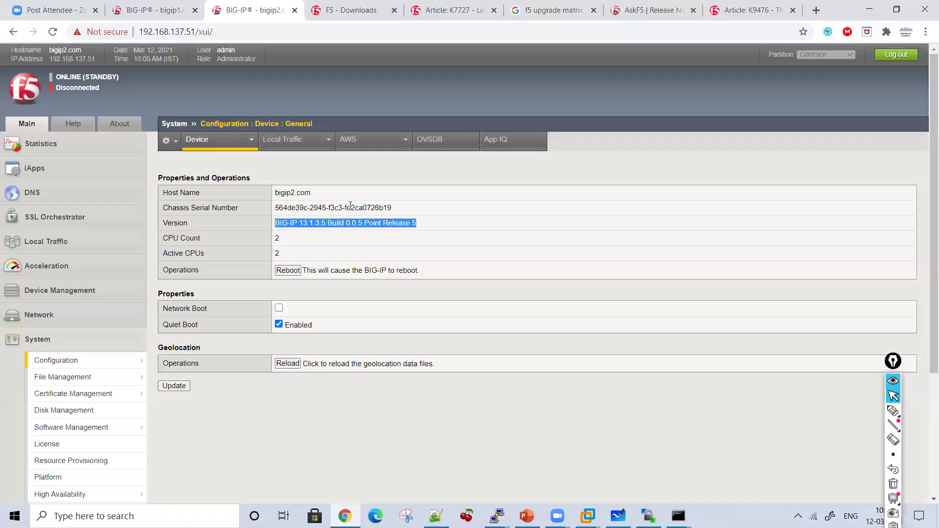
Step: Sketch '13 → Customer is reporting issues → Rollback' on the page, then clear the annotations
click(893, 412)
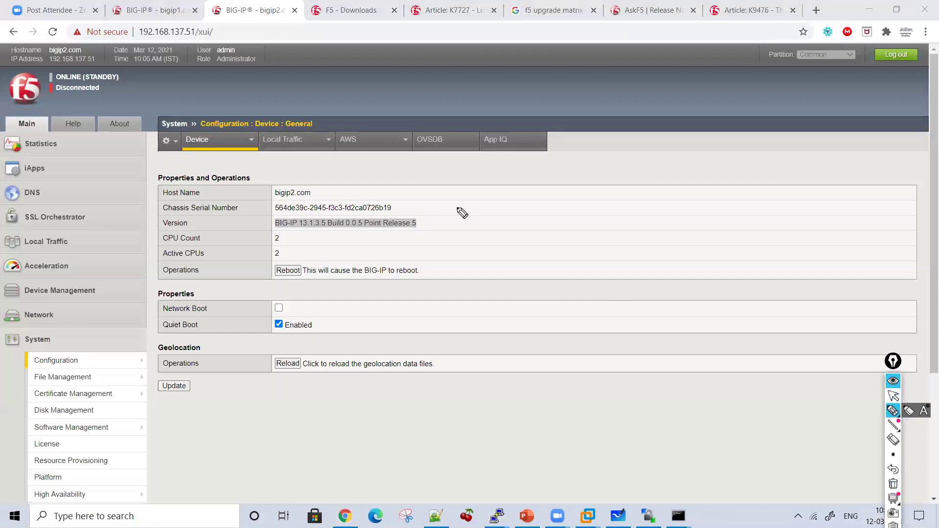
drag(475, 177, 477, 203)
mouse_move(484, 177)
mouse_down()
mouse_move(499, 177)
mouse_move(484, 245)
mouse_move(497, 295)
mouse_move(475, 260)
mouse_move(524, 285)
mouse_move(557, 268)
mouse_move(655, 302)
mouse_move(706, 272)
mouse_move(780, 290)
mouse_move(827, 281)
mouse_move(837, 266)
mouse_move(880, 298)
mouse_move(854, 253)
mouse_up()
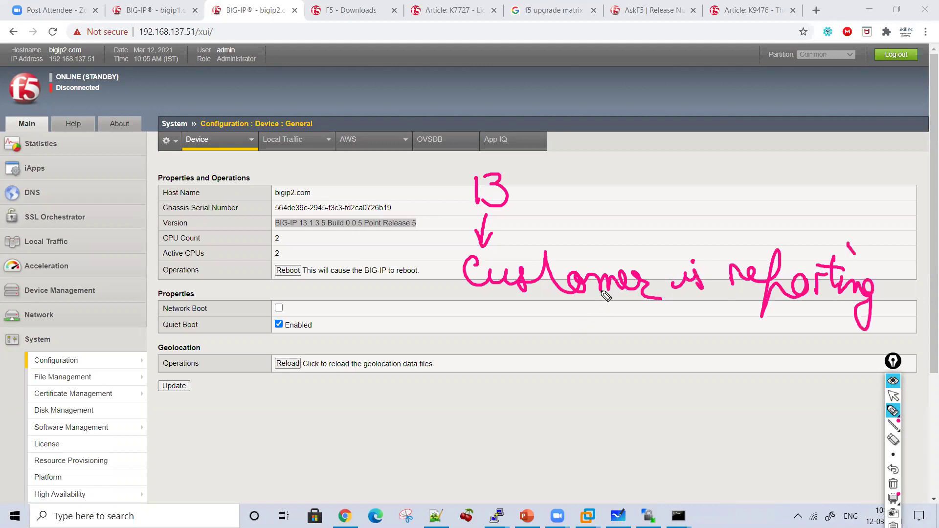
mouse_move(538, 329)
mouse_down()
mouse_move(570, 345)
mouse_move(630, 326)
mouse_move(653, 342)
mouse_up()
mouse_move(581, 349)
mouse_down()
mouse_move(585, 389)
mouse_move(599, 374)
mouse_up()
mouse_move(482, 434)
mouse_down()
mouse_move(584, 426)
mouse_move(645, 440)
mouse_move(694, 418)
mouse_move(716, 438)
mouse_up()
drag(558, 457, 714, 445)
drag(655, 474, 551, 476)
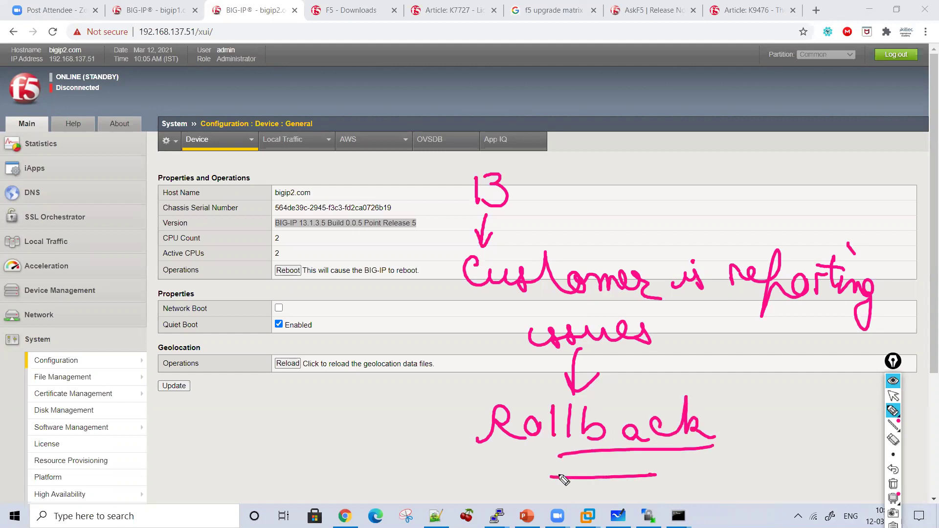
click(892, 483)
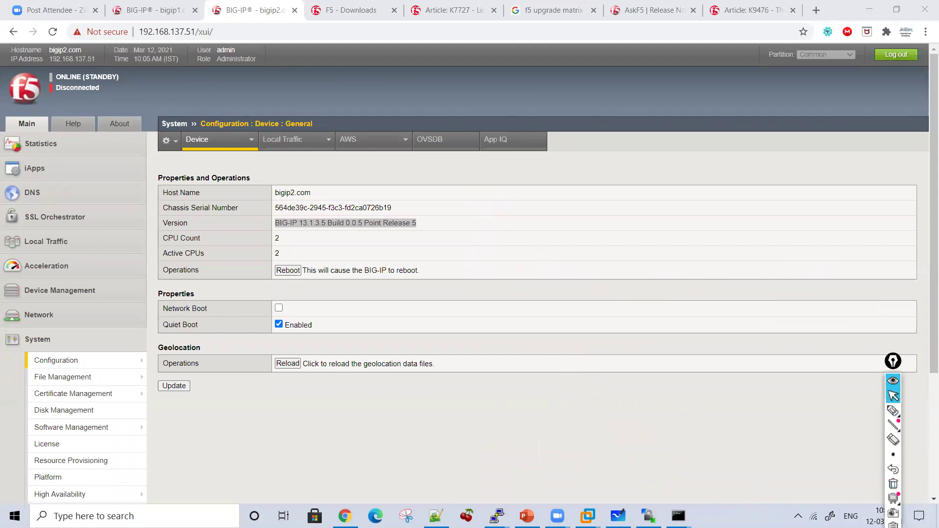
Step: In bigip2's terminal, enter tmsh and tab-complete the volumes available for reboot
key(super+7)
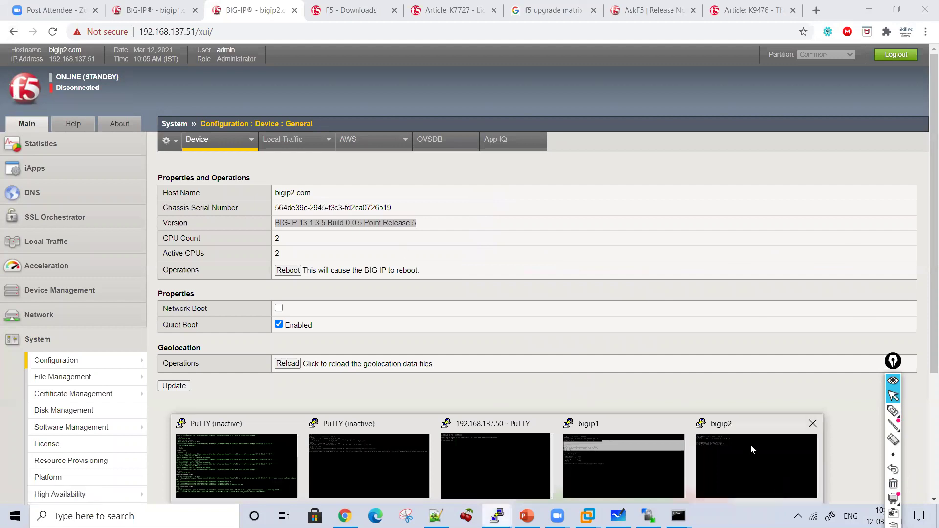
key(super+7)
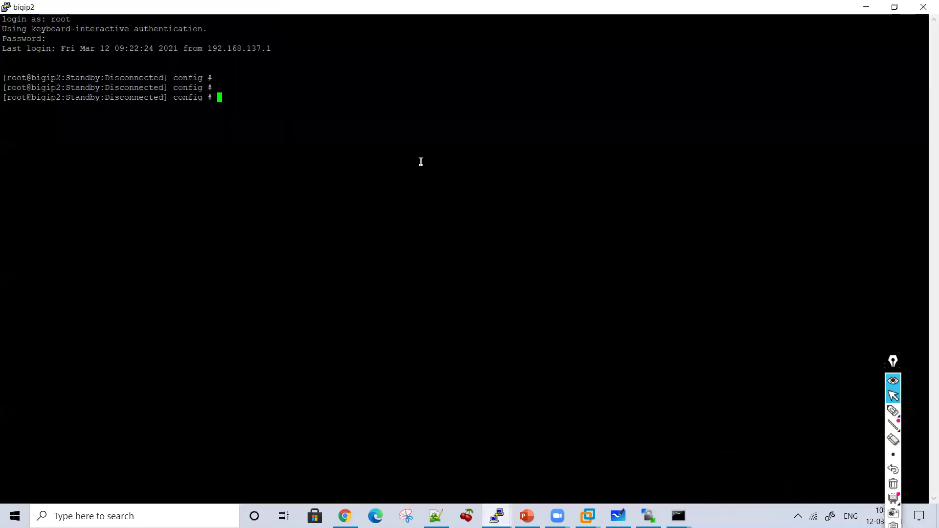
text(tmsh)
key(Return)
text(r)
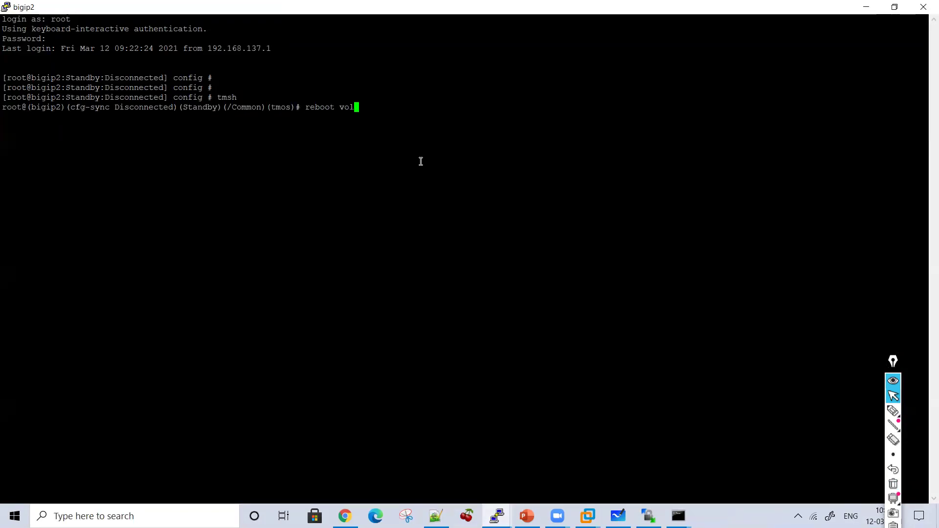
key(Tab)
key(Tab)
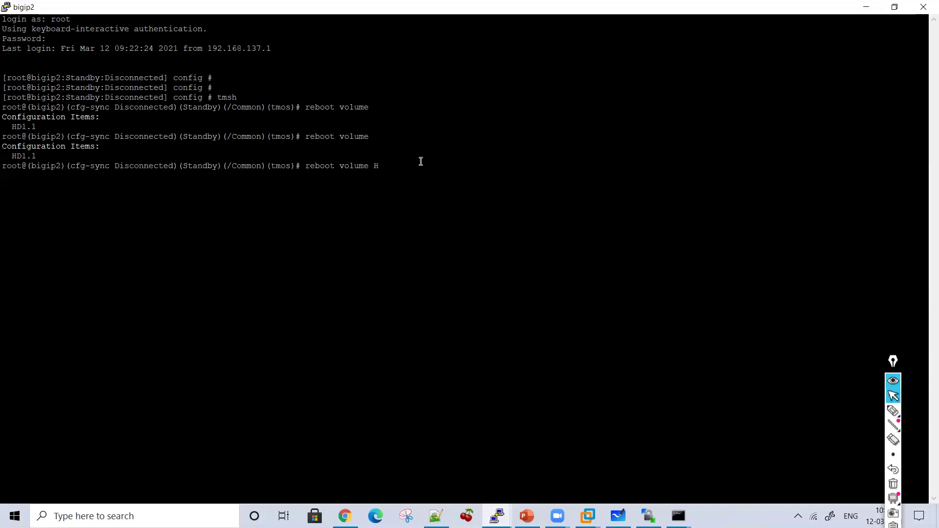
Step: Confirm in the Image List that HD1.1 holds 12.1.0, then run 'reboot volume HD1.1'
key(alt+Tab)
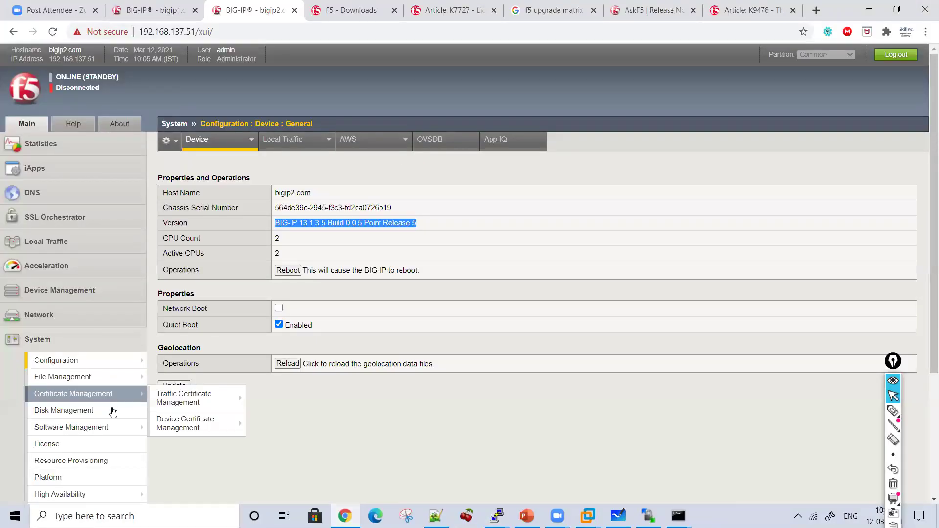
mouse_move(113, 427)
click(175, 428)
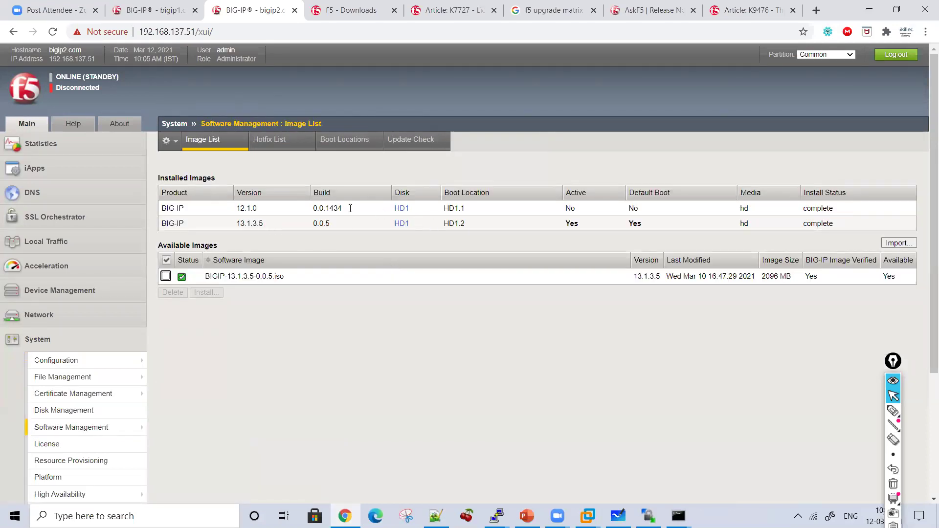
drag(438, 213, 467, 215)
mouse_move(496, 516)
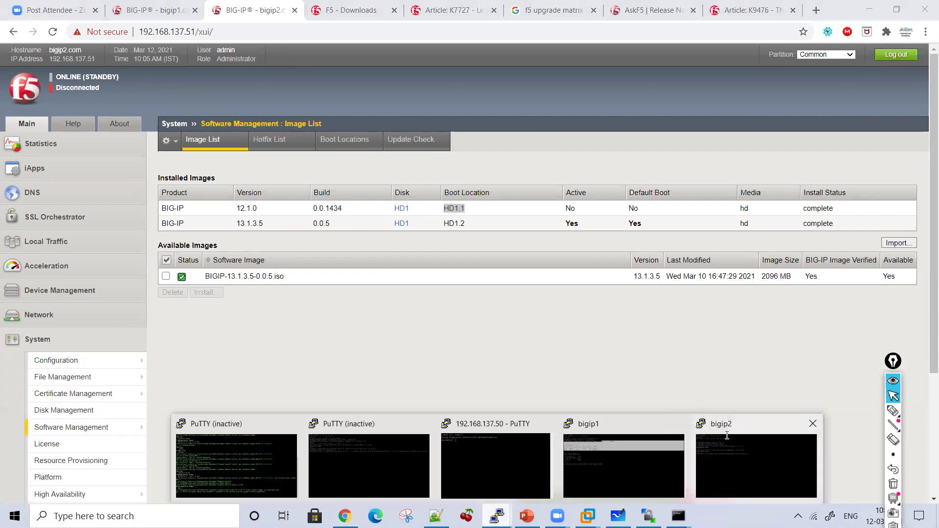
click(759, 465)
key(Return)
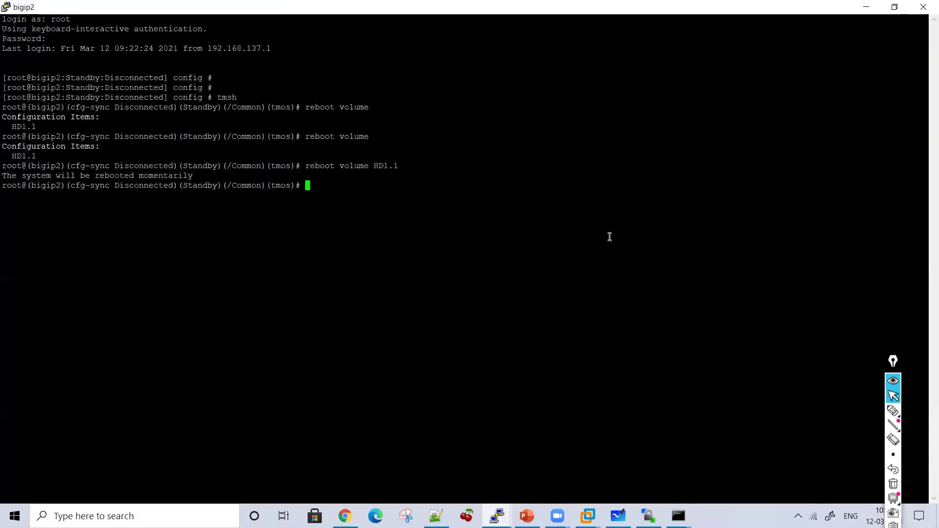